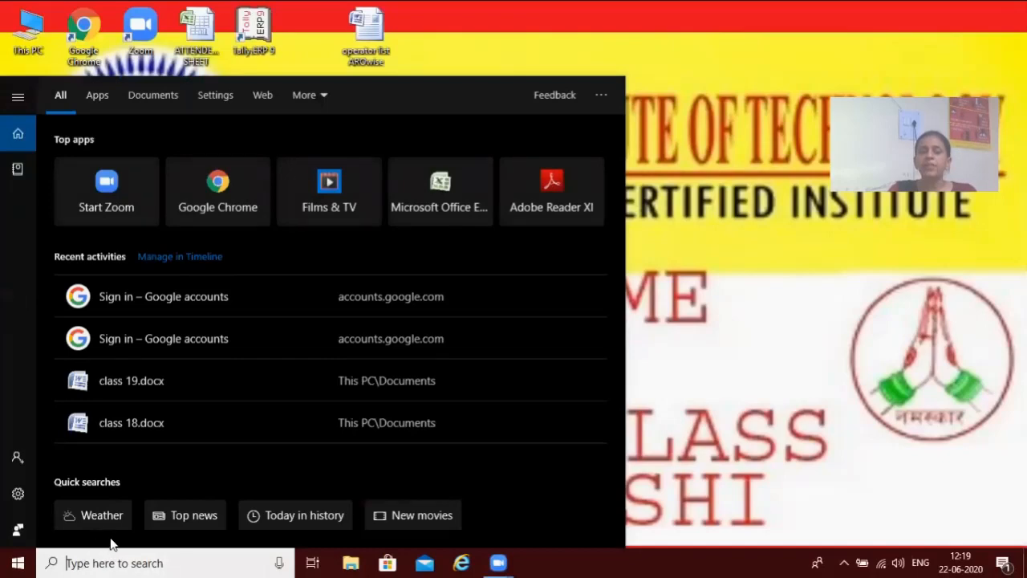
- Launch Tally.ERP 9 from a Windows Start menu search for 't'
click(899, 403)
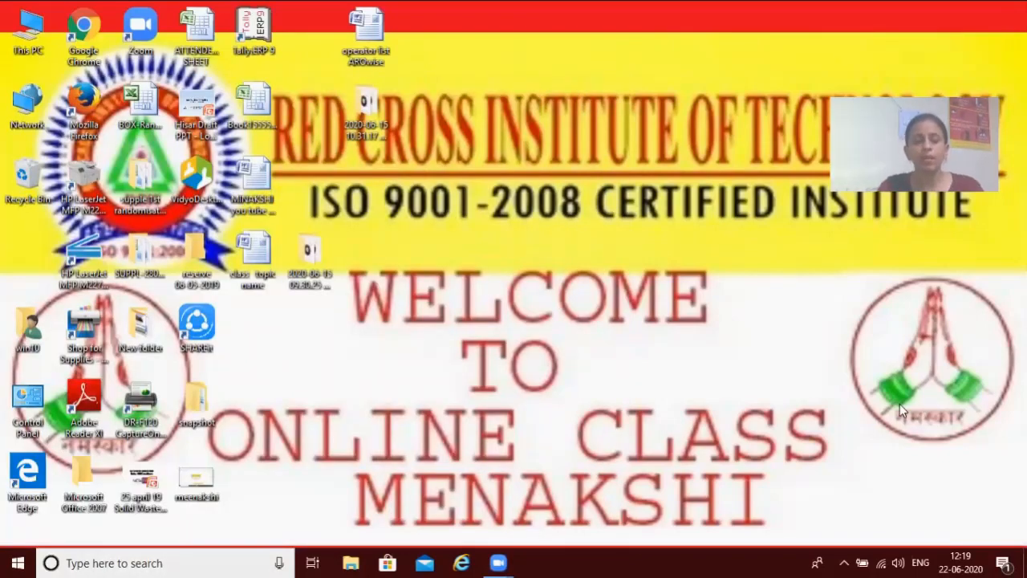
key(super)
text(t)
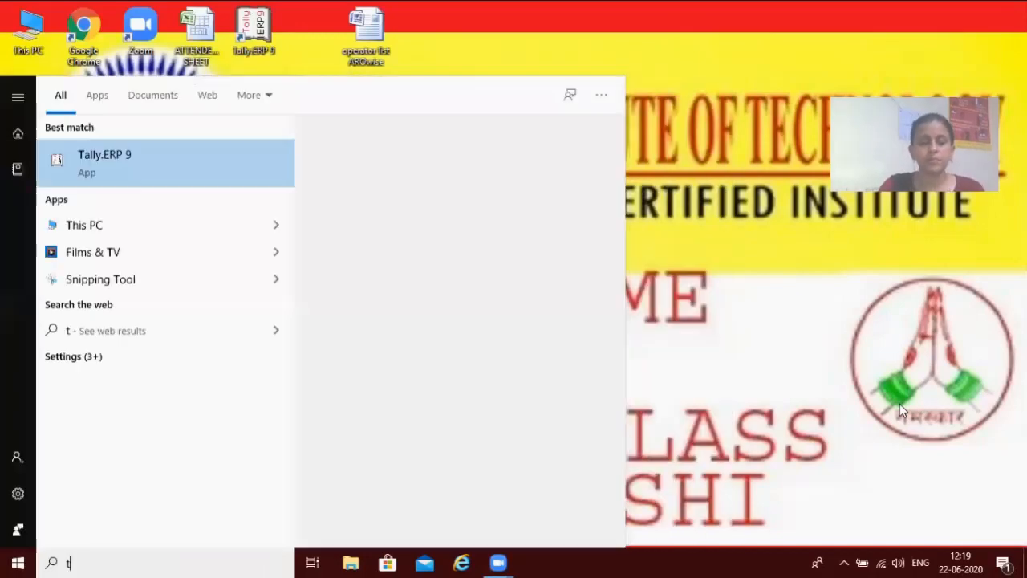
key(Return)
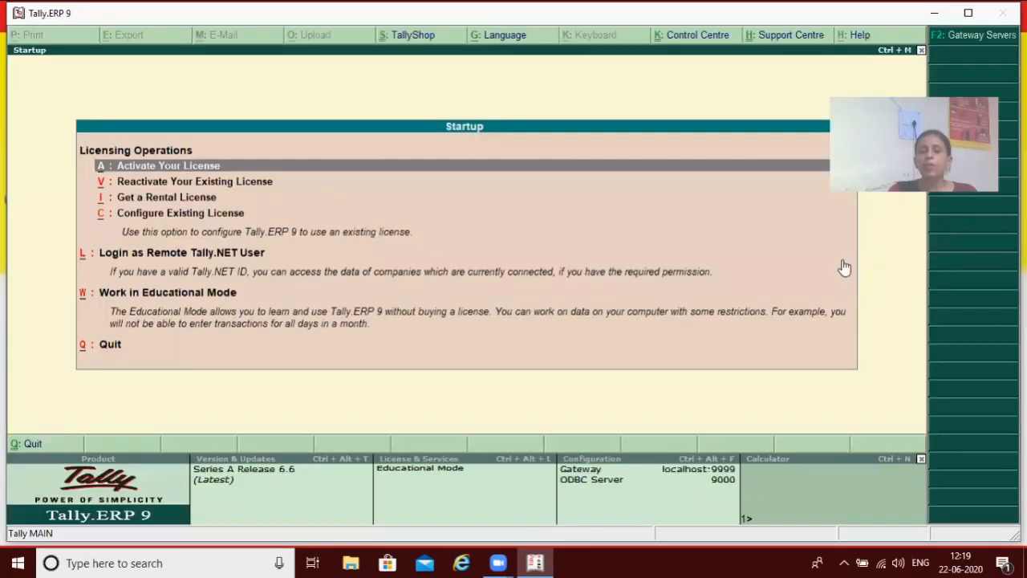
- Start Tally in Educational Mode, select company Rahul and log in with its user name
key(Down)
key(Down)
key(Down)
key(Down)
key(Down)
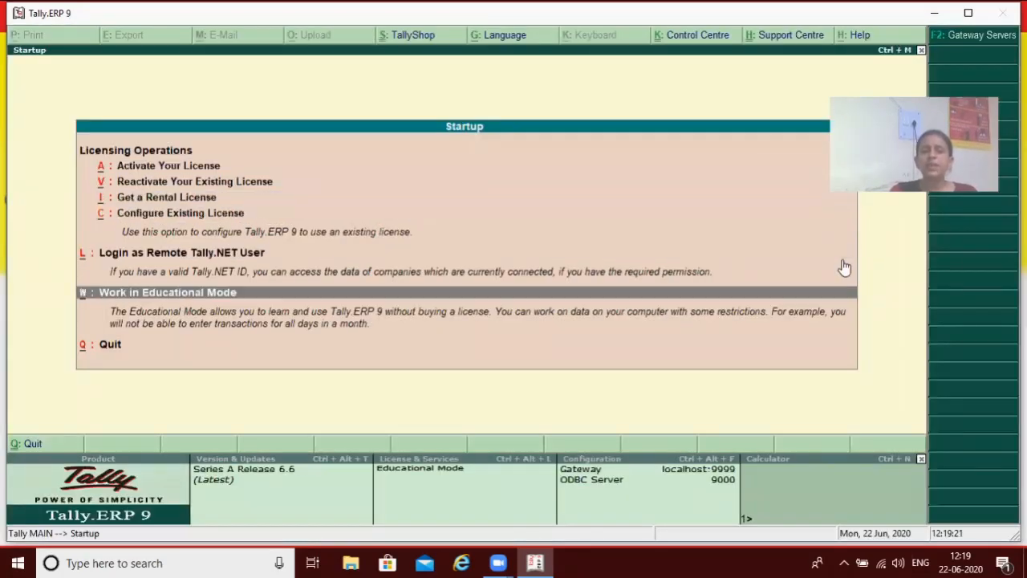
key(Return)
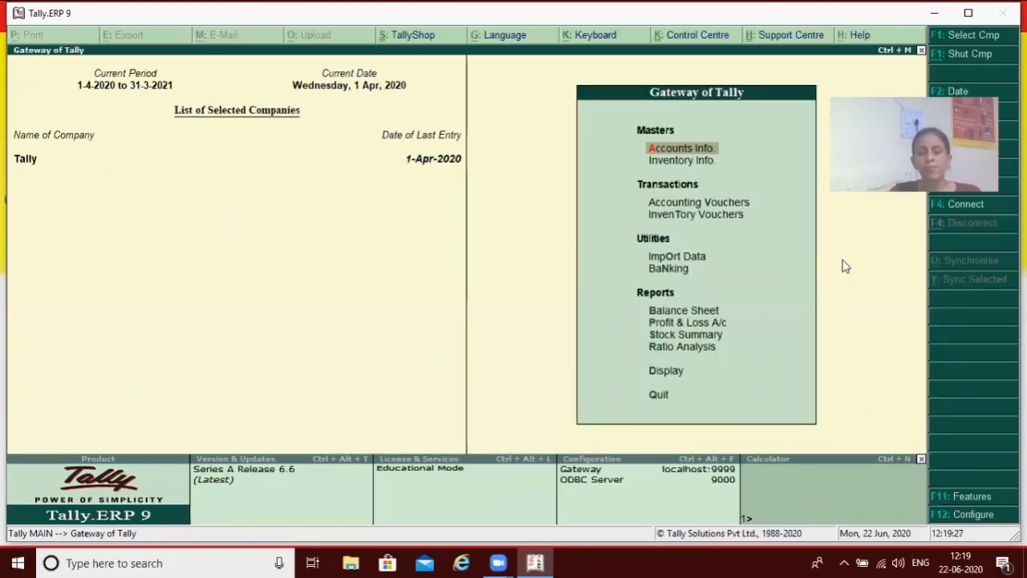
key(alt+F3)
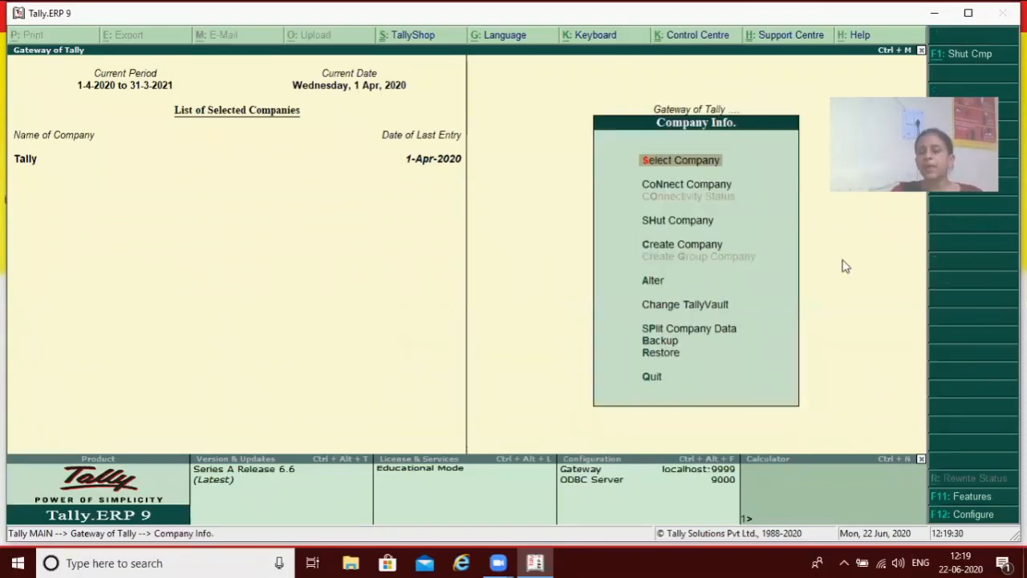
key(Return)
key(Down)
key(Down)
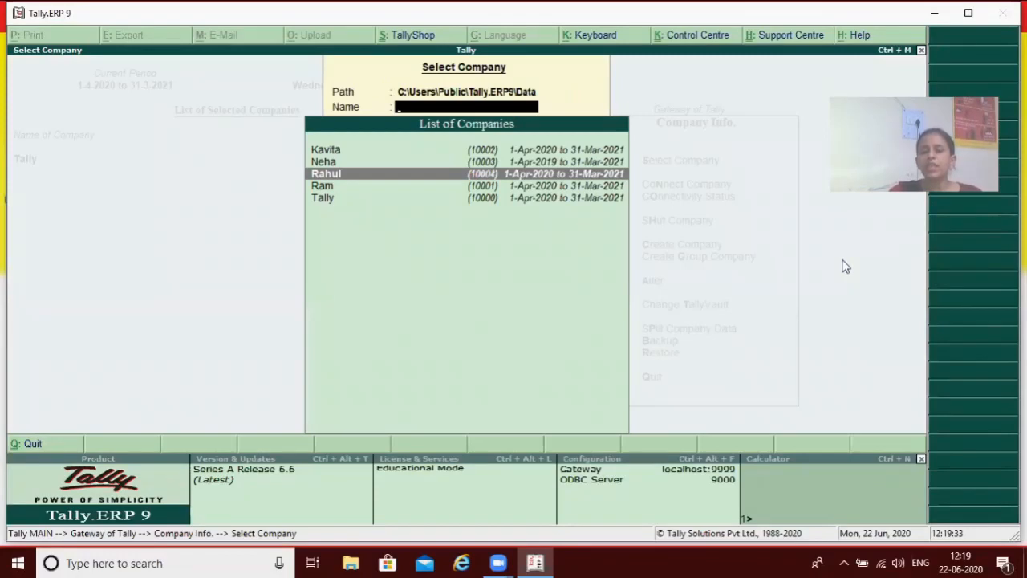
key(Return)
text(rahul)
key(Return)
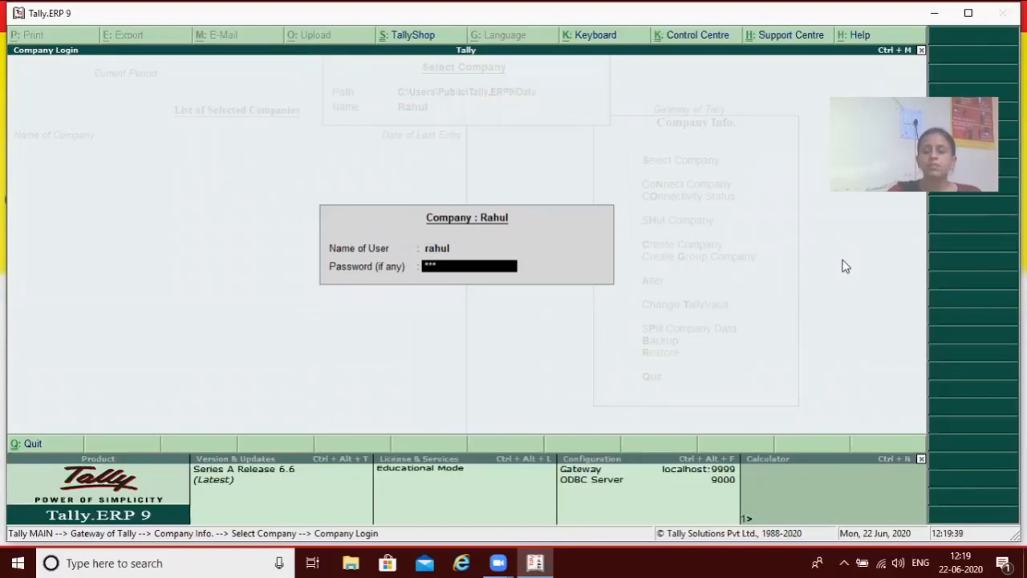
key(Return)
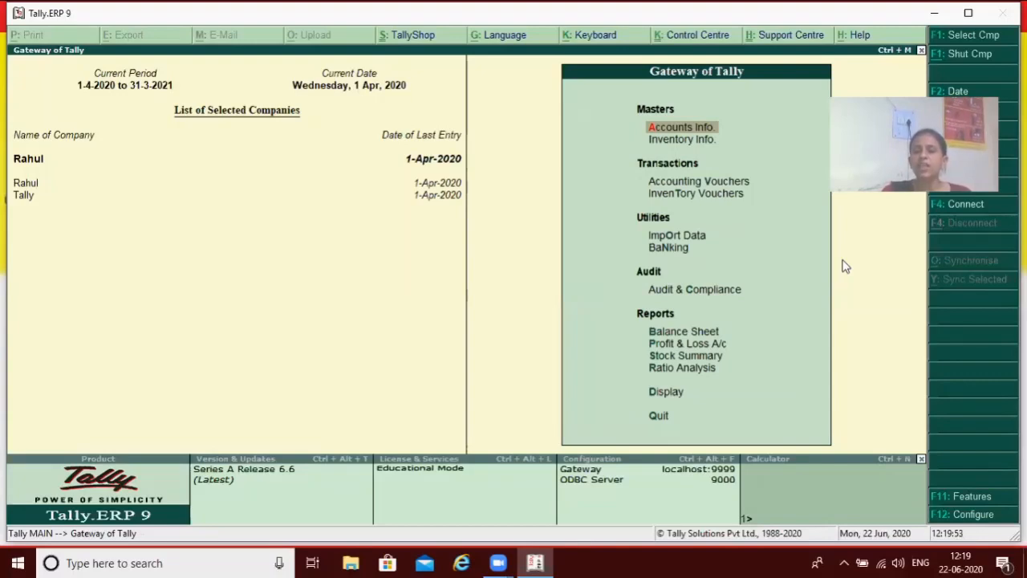
- Open Accounting Vouchers from the Gateway of Tally to begin voucher entry
key(Down)
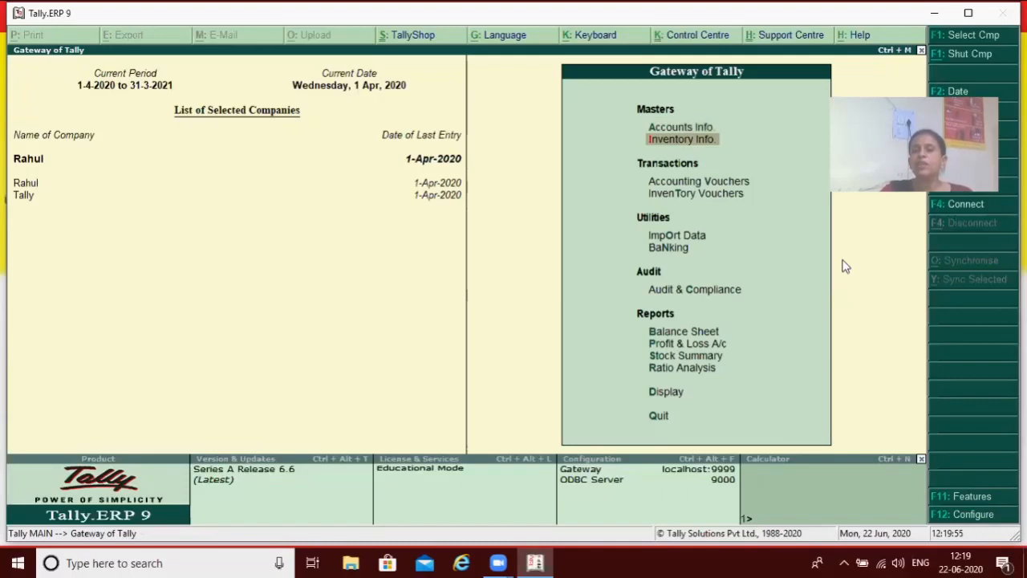
key(Down)
key(Return)
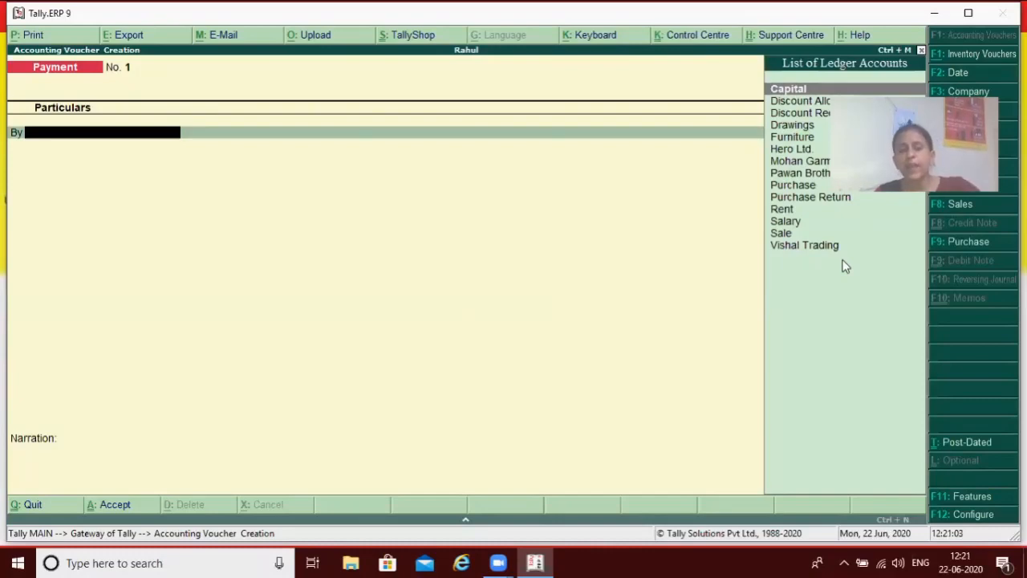
- Make a Receipt voucher crediting Capital 2,00,000 and debiting Cash
key(F6)
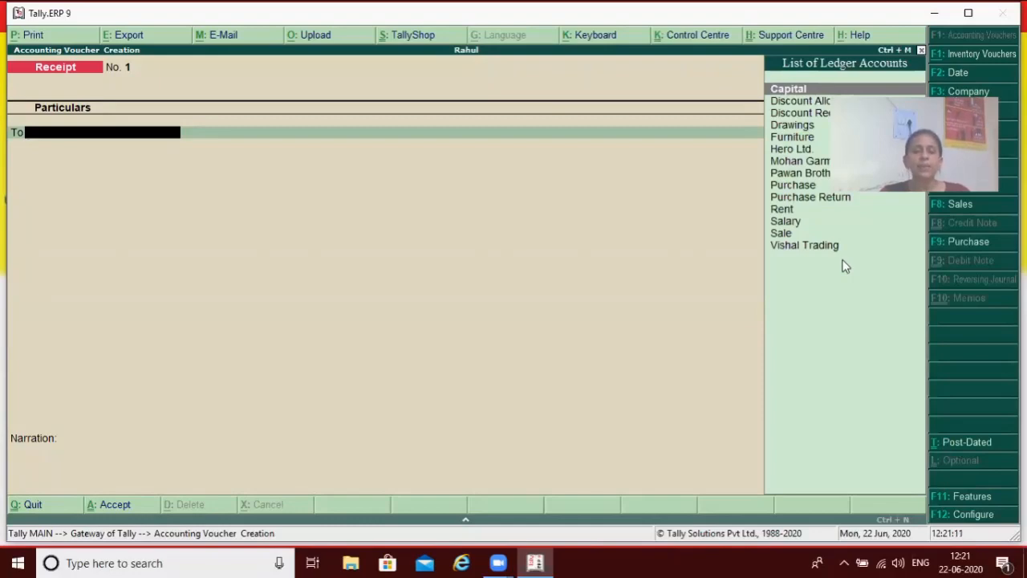
text(C)
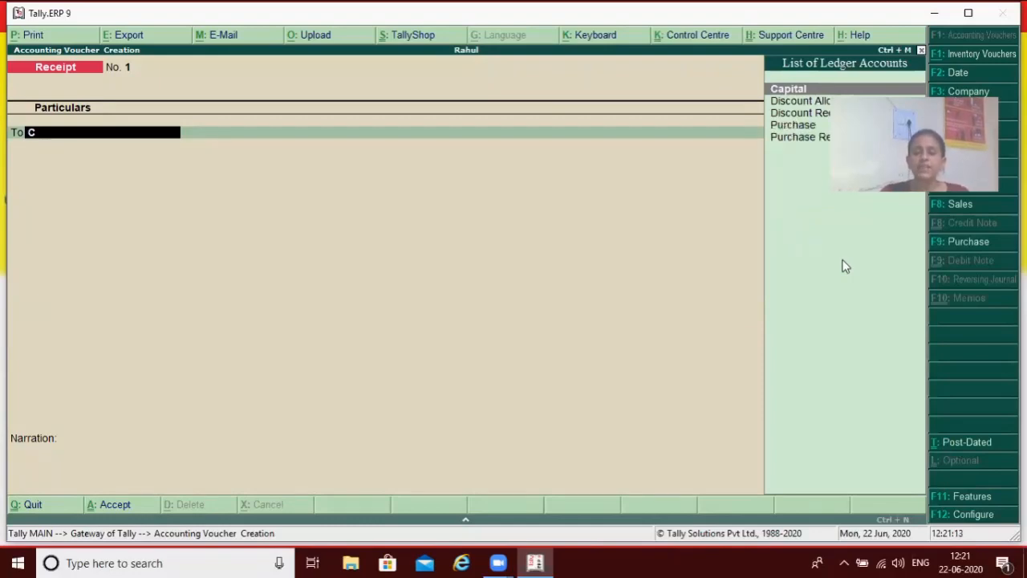
key(Return)
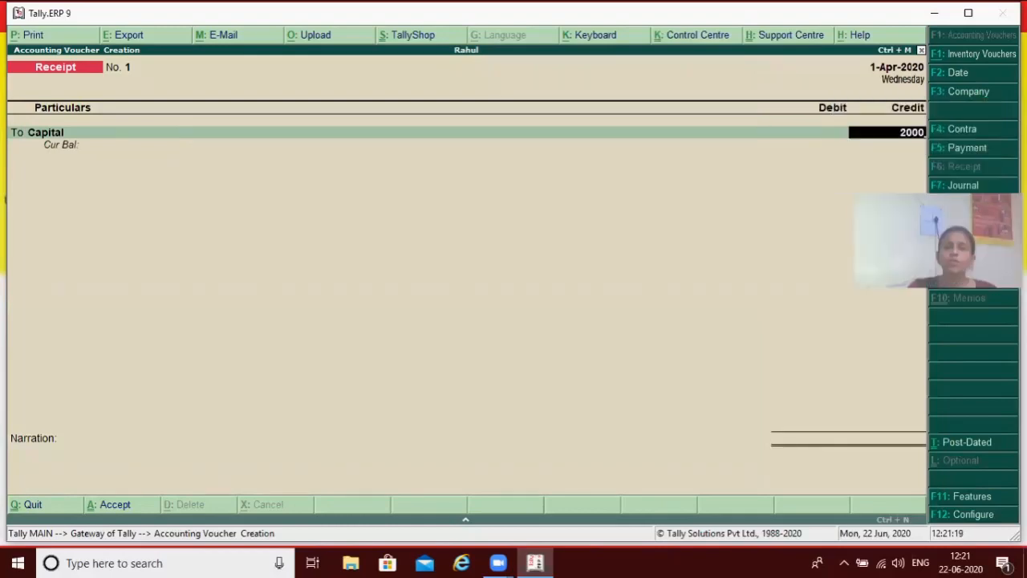
text(00)
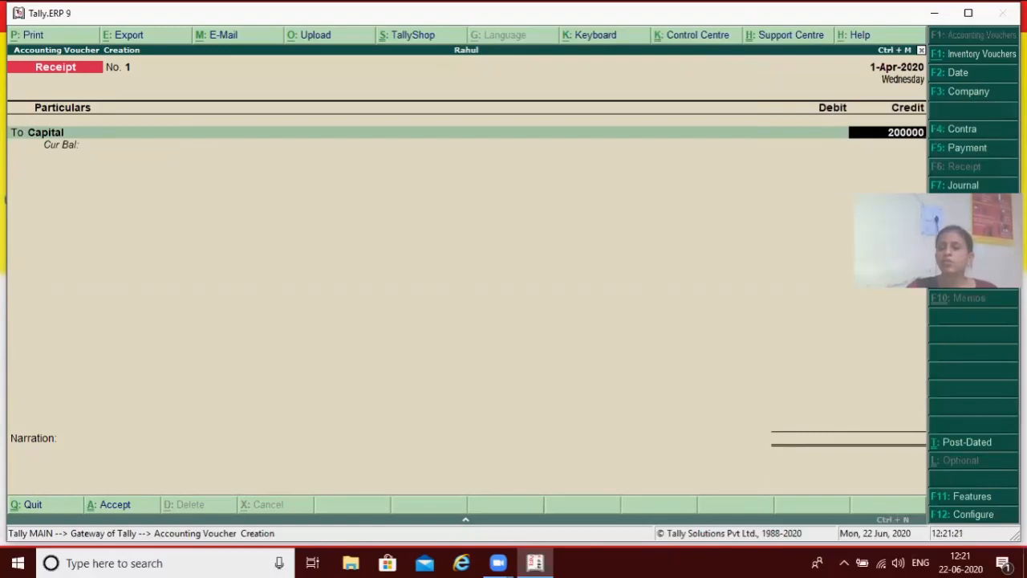
key(Return)
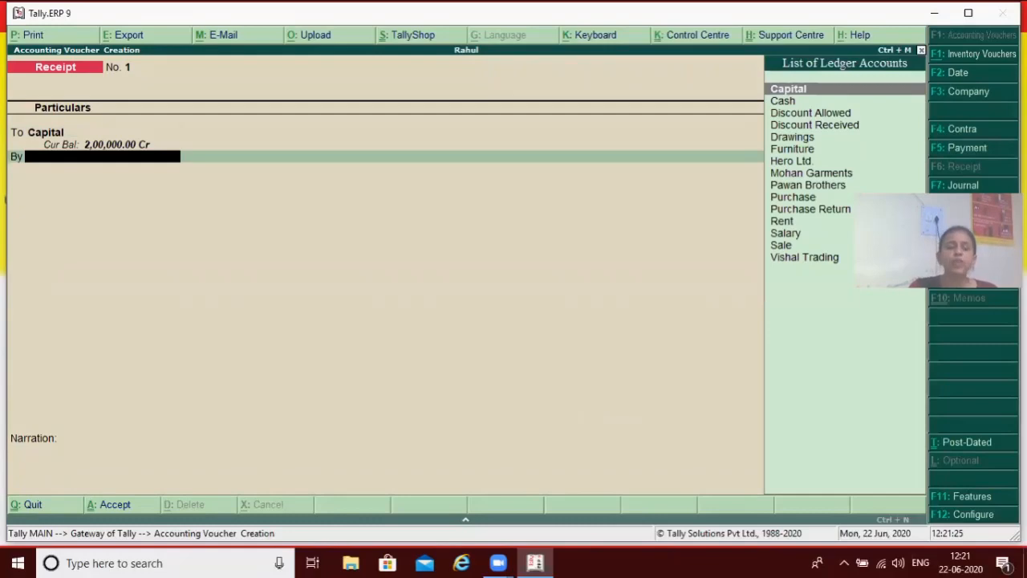
text(C)
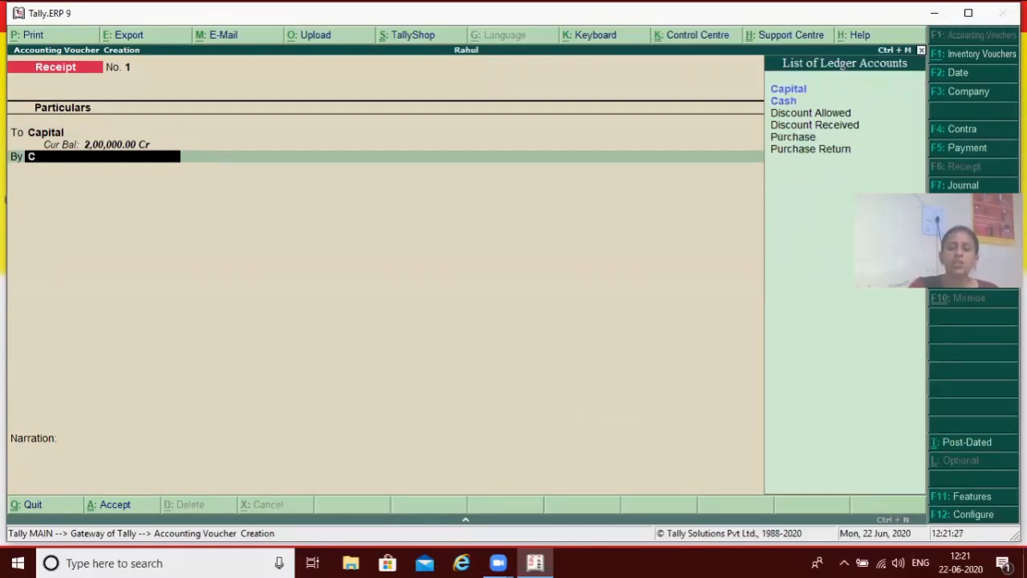
text(as)
key(Return)
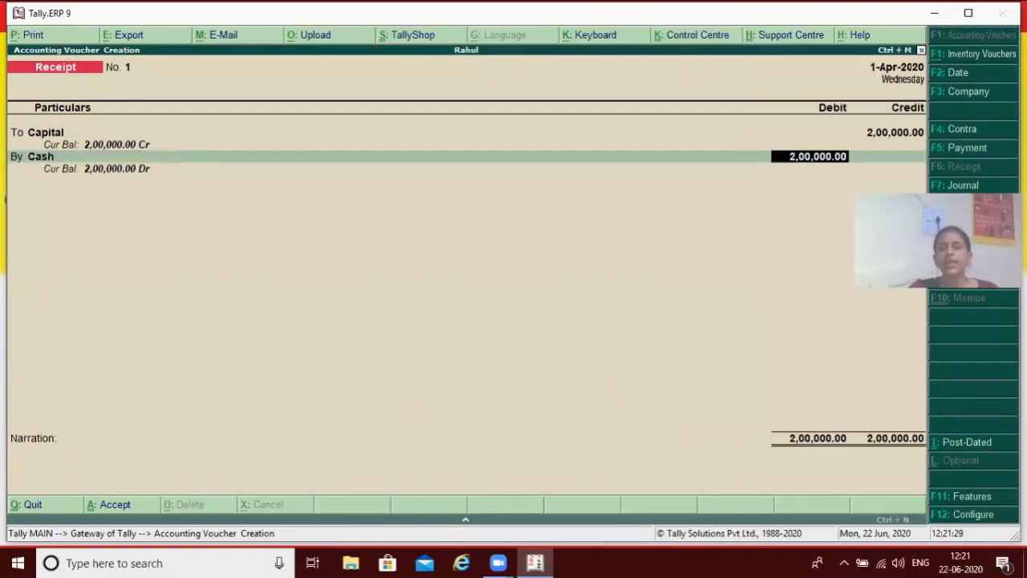
key(Return)
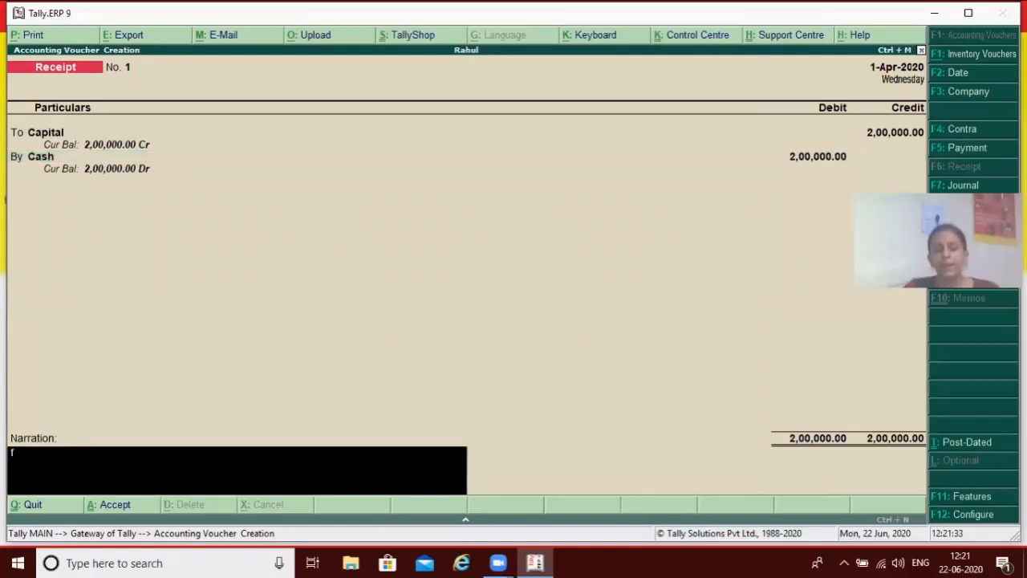
- Add the narration 'for business started with cash' and save the receipt
text(for )
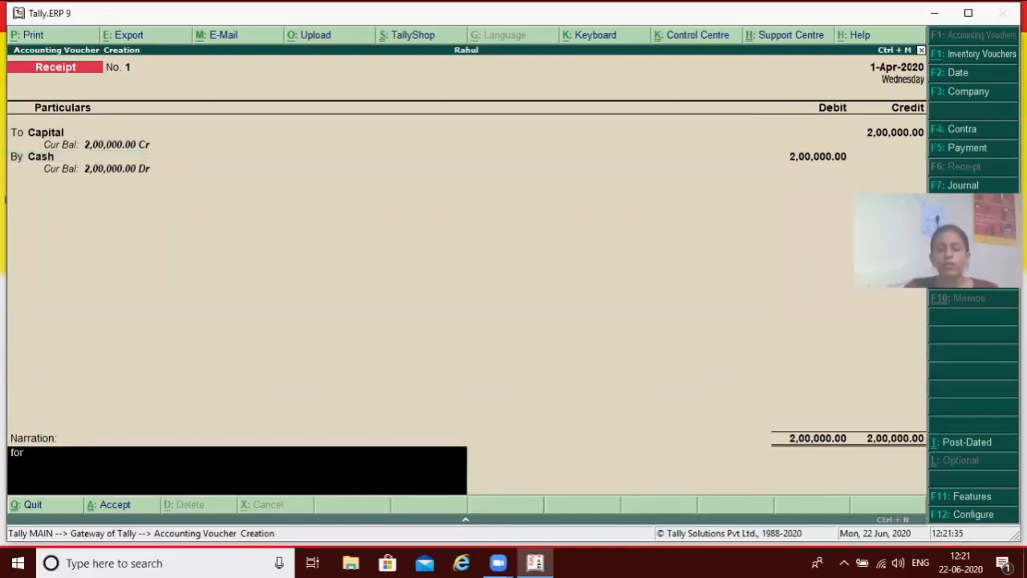
text(business)
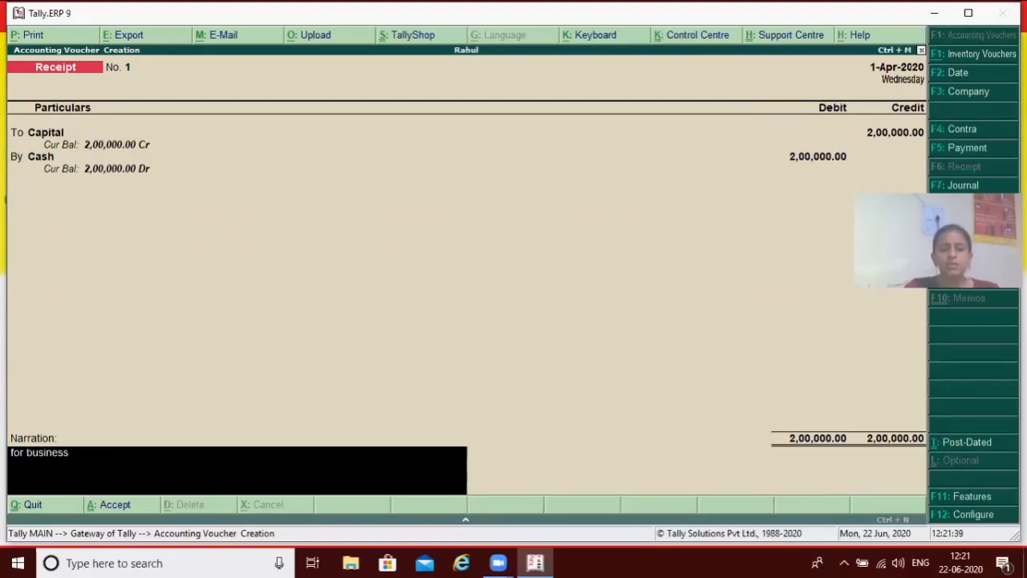
text( starat)
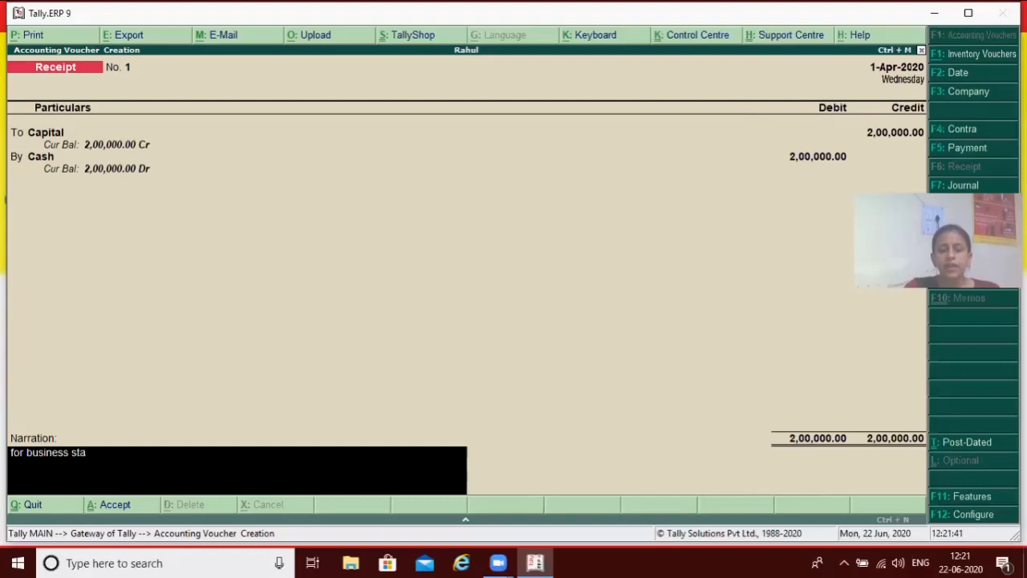
key(BackSpace)
key(BackSpace)
text(e)
key(BackSpace)
text(ted)
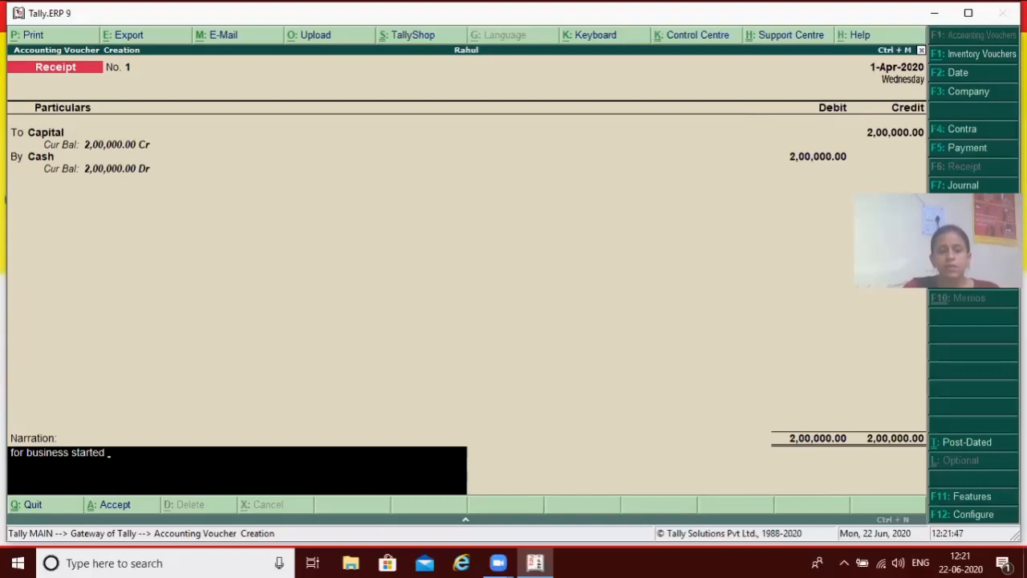
text( with cash)
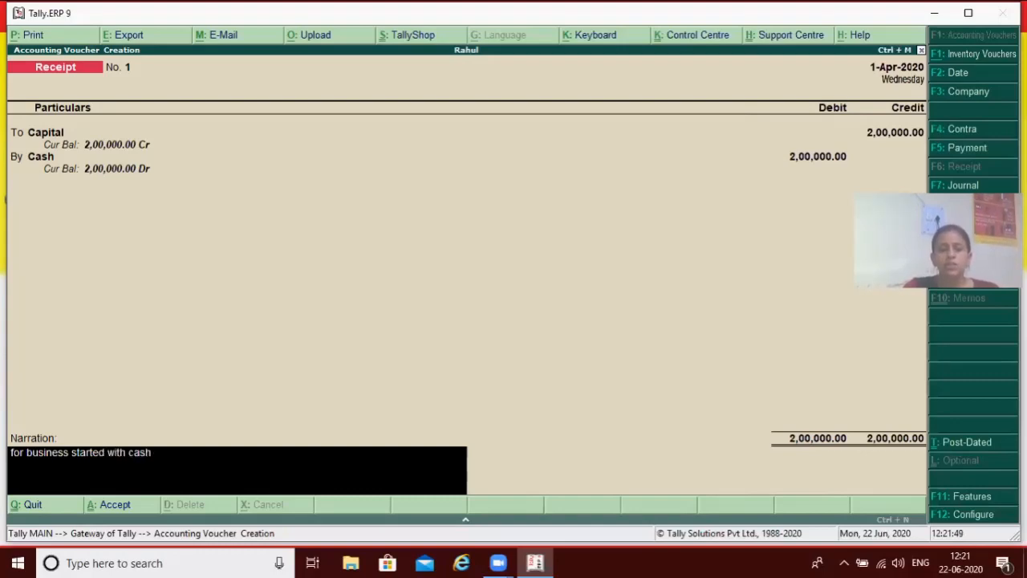
key(Return)
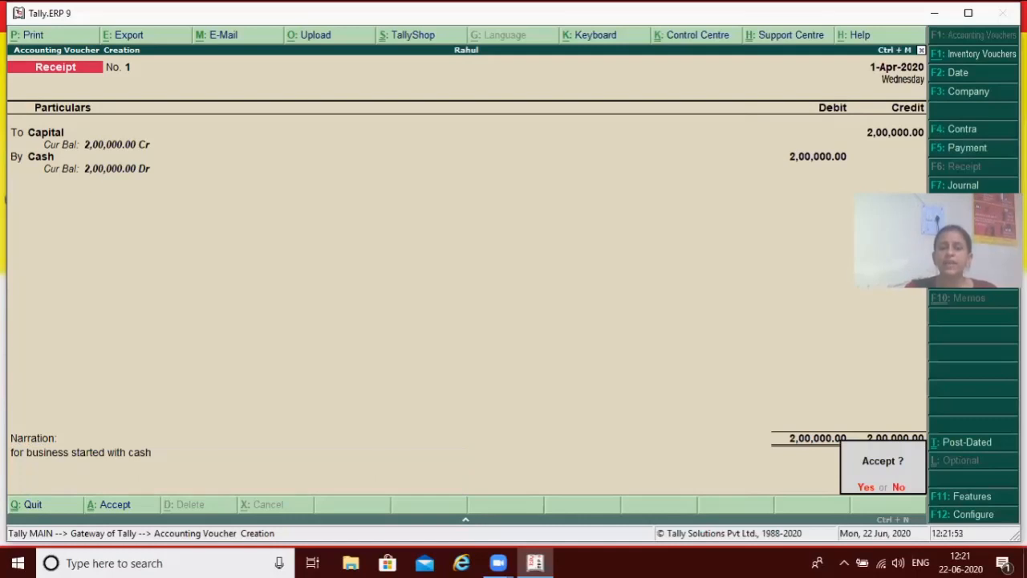
key(y)
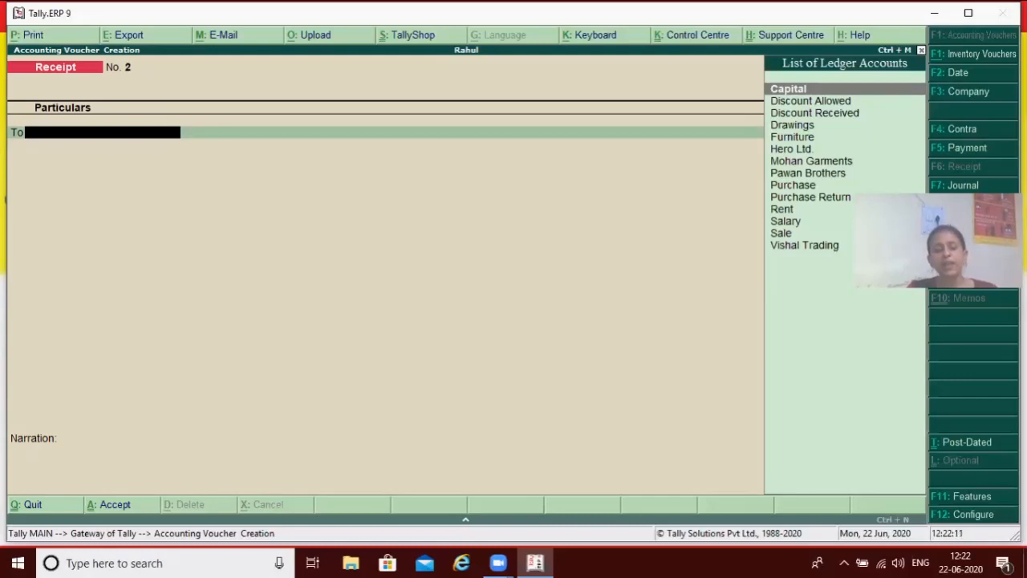
- Set the voucher date to 2-4-2020 and switch to a Payment voucher
key(F2)
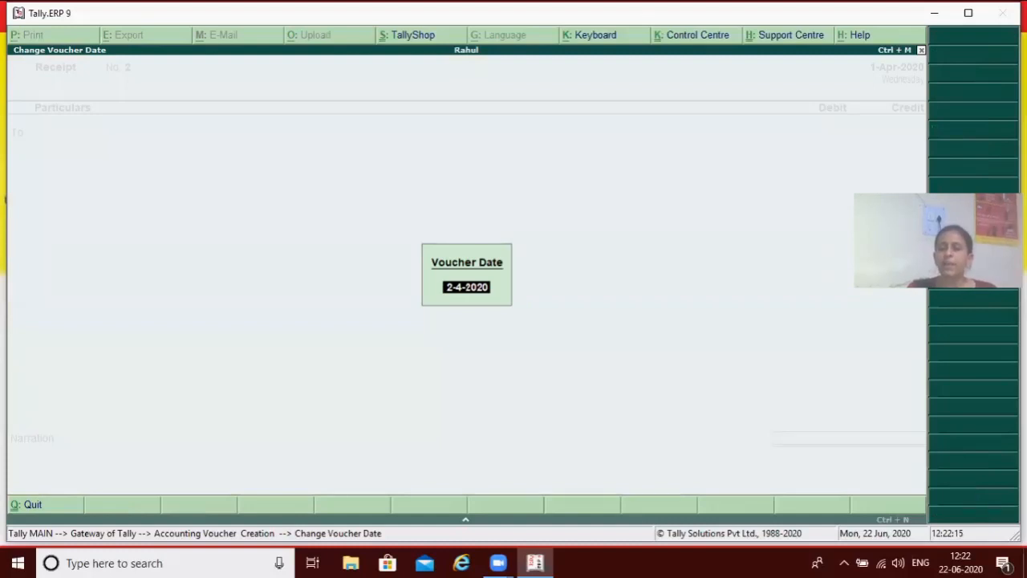
key(Return)
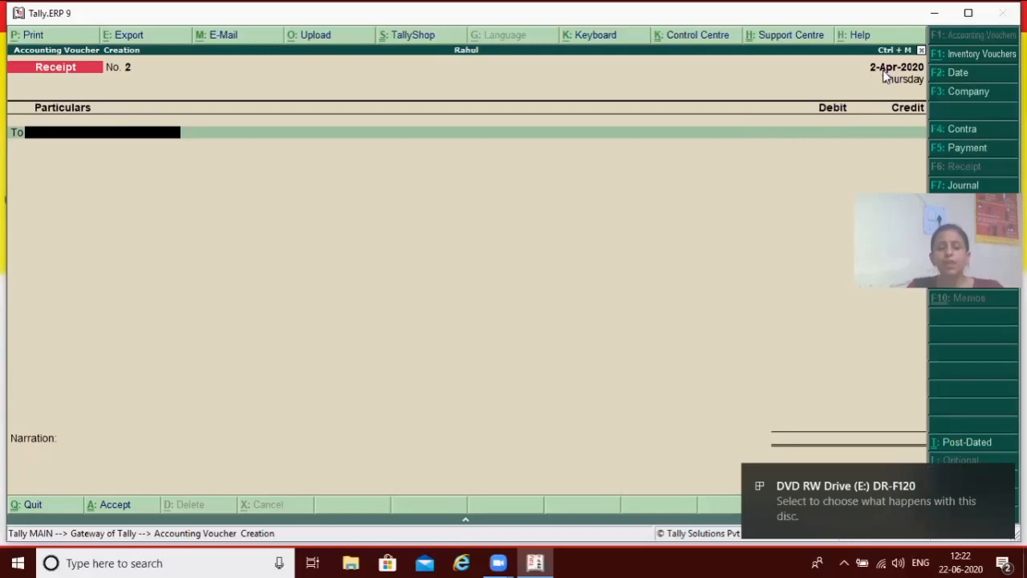
key(F5)
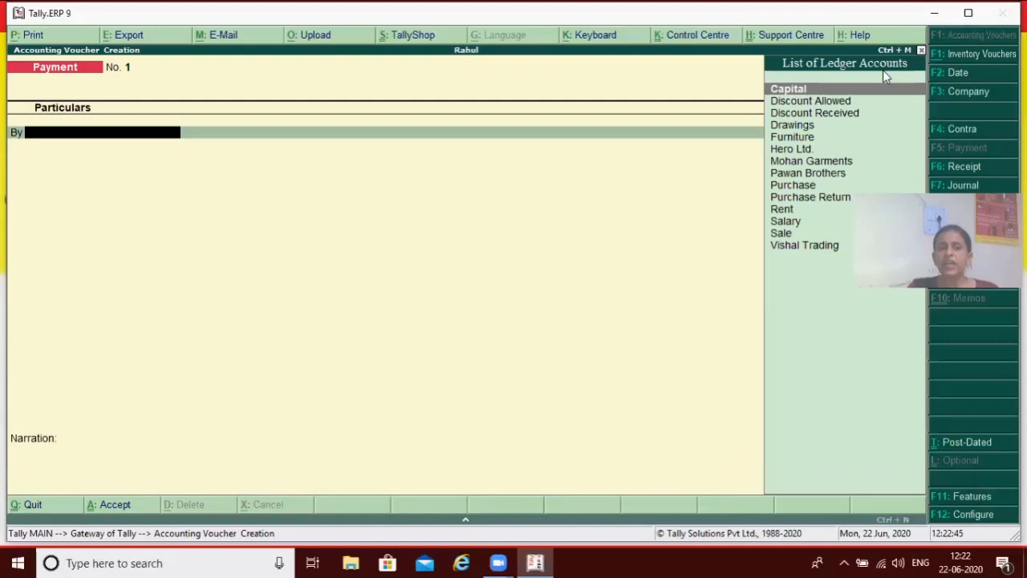
- On Payment No. 1, debit Furniture 20,000 and credit Cash
text(F)
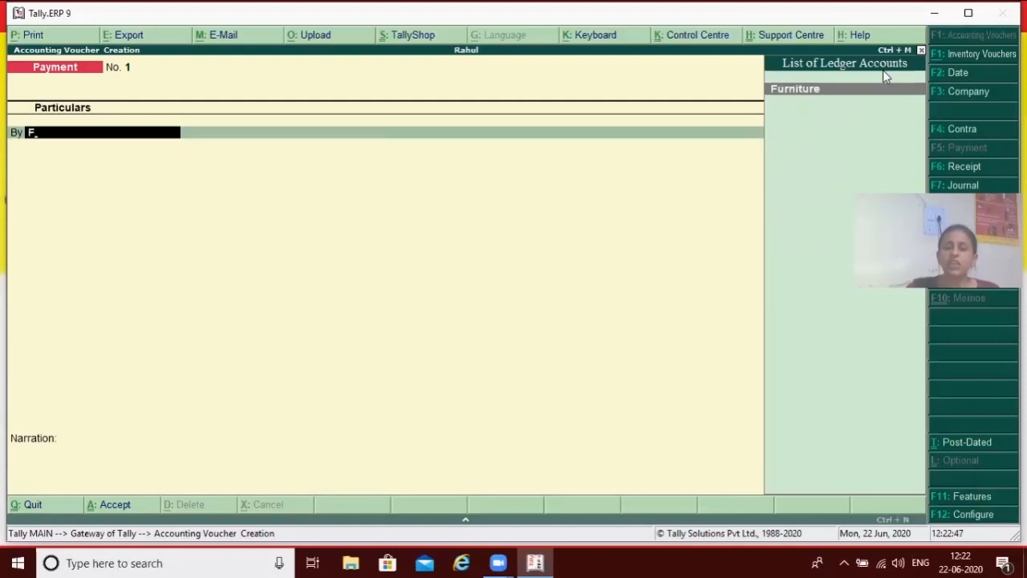
key(Return)
text(200)
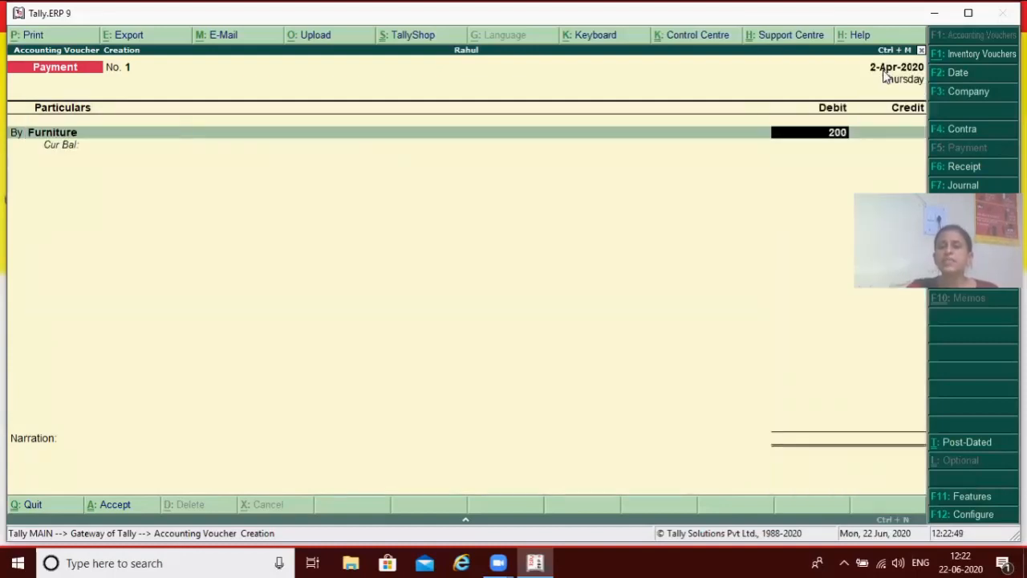
text(00)
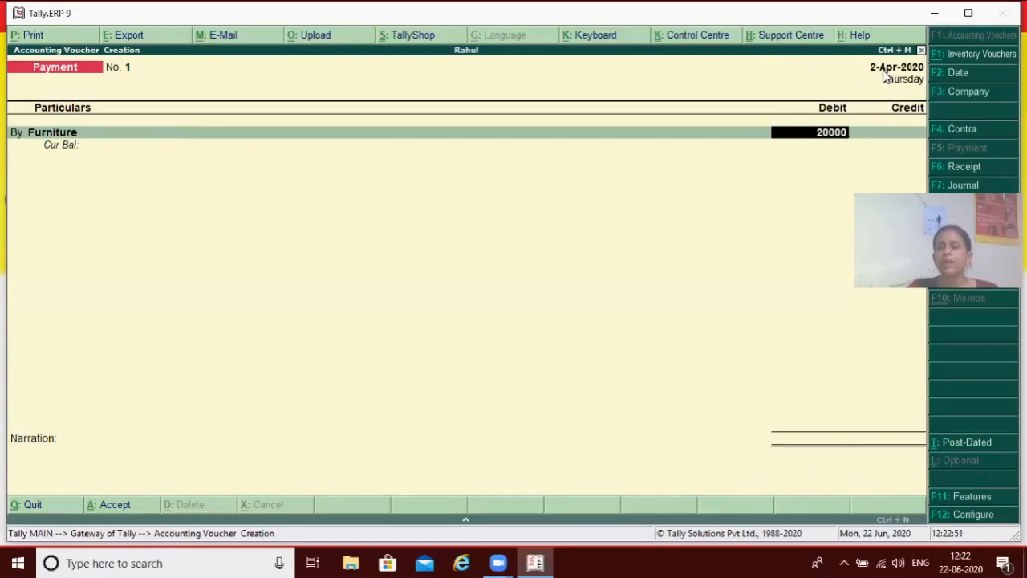
key(Return)
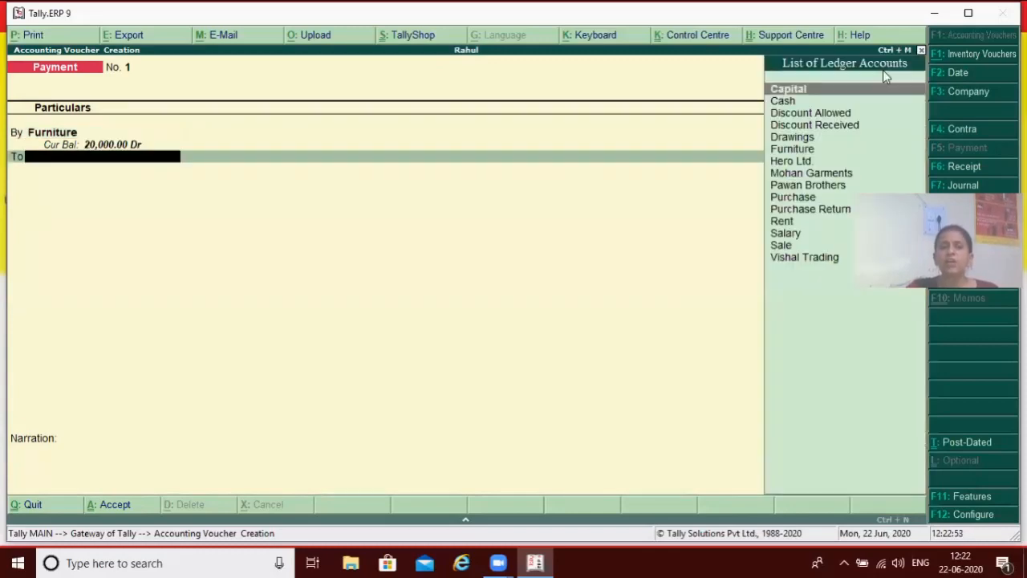
key(Return)
key(BackSpace)
text(C)
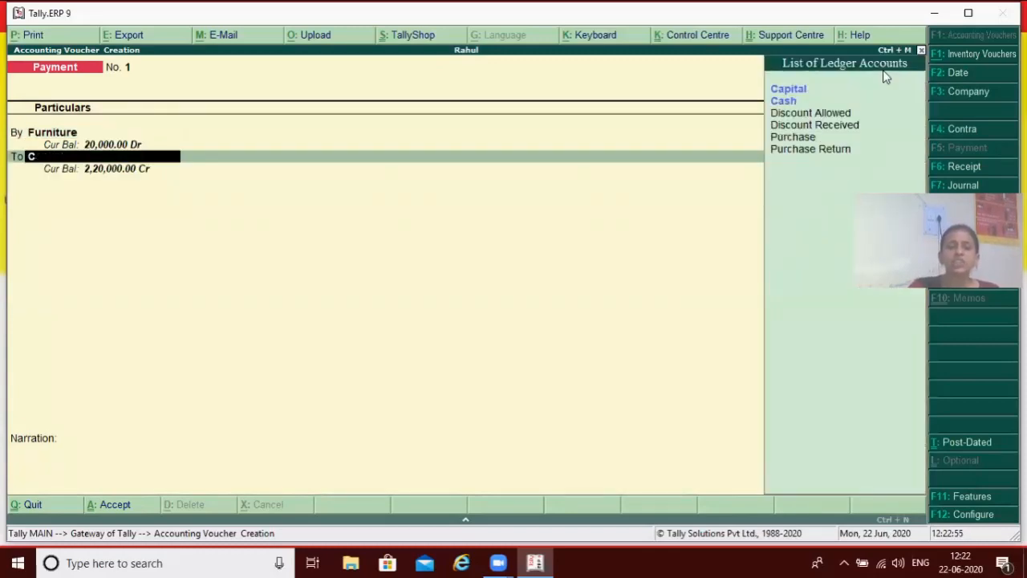
key(Down)
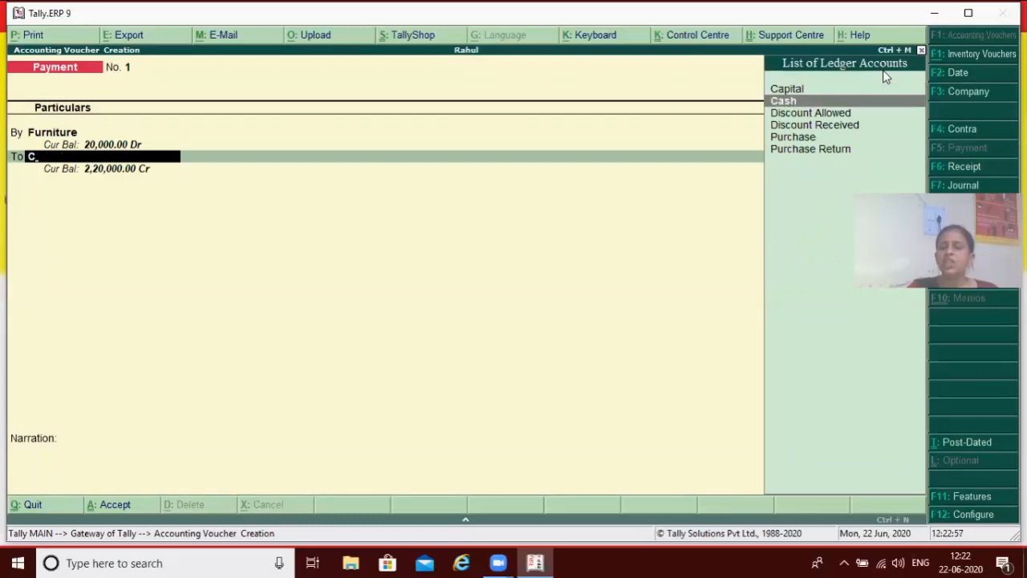
key(Return)
key(Return)
- Add the narration 'for furniture purcahsed Rs 20000' and save the voucher
text(for furniture purcahsed Rs 20000)
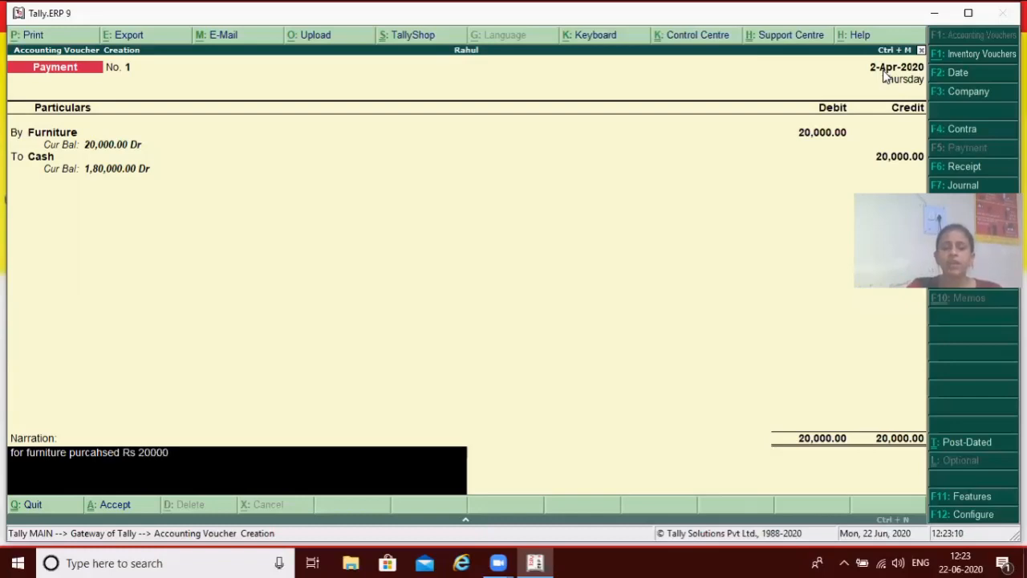
key(Return)
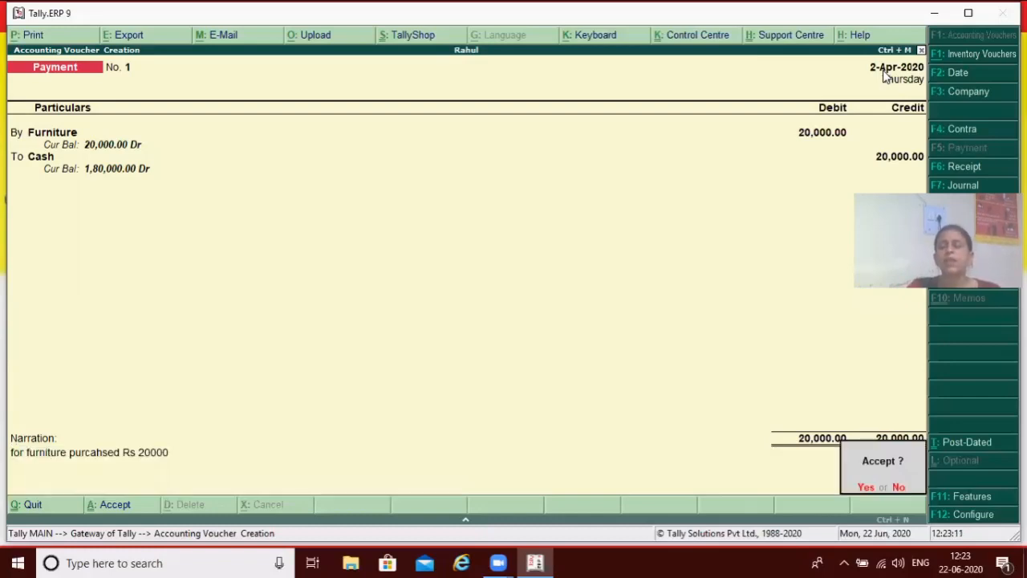
key(Return)
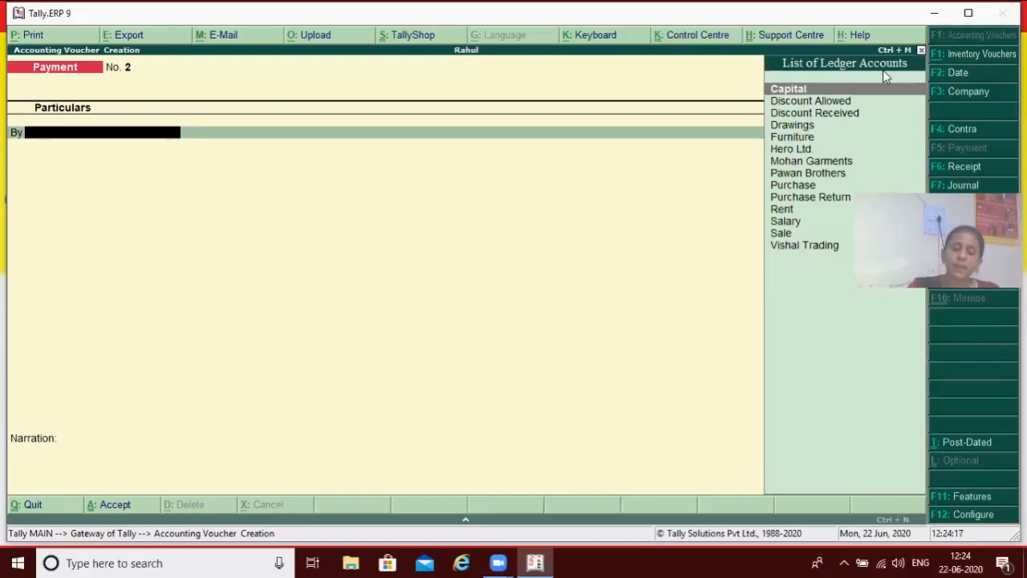
- Debit the Purchase ledger 50,000 on Payment voucher No. 2
text(P)
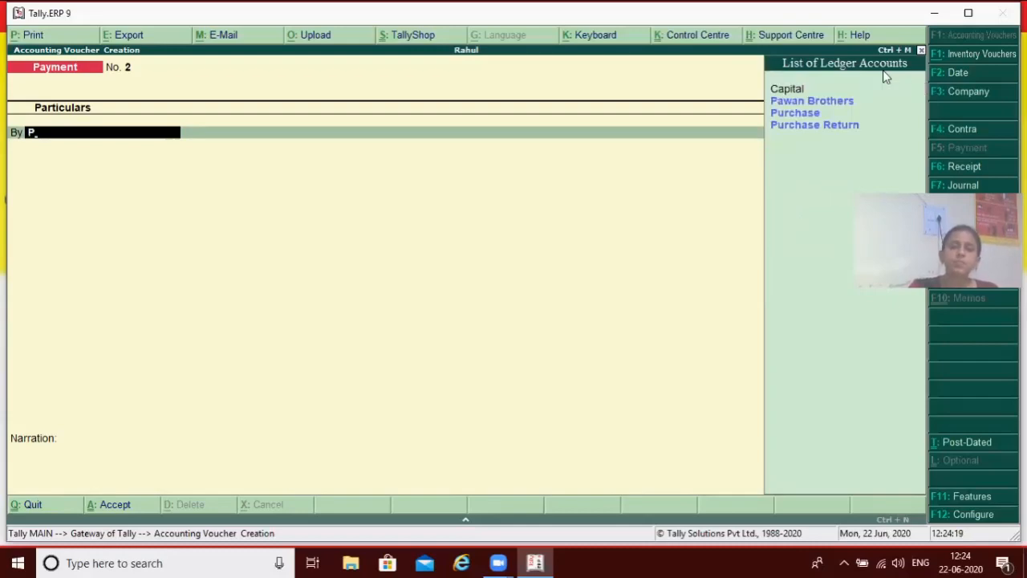
key(Down)
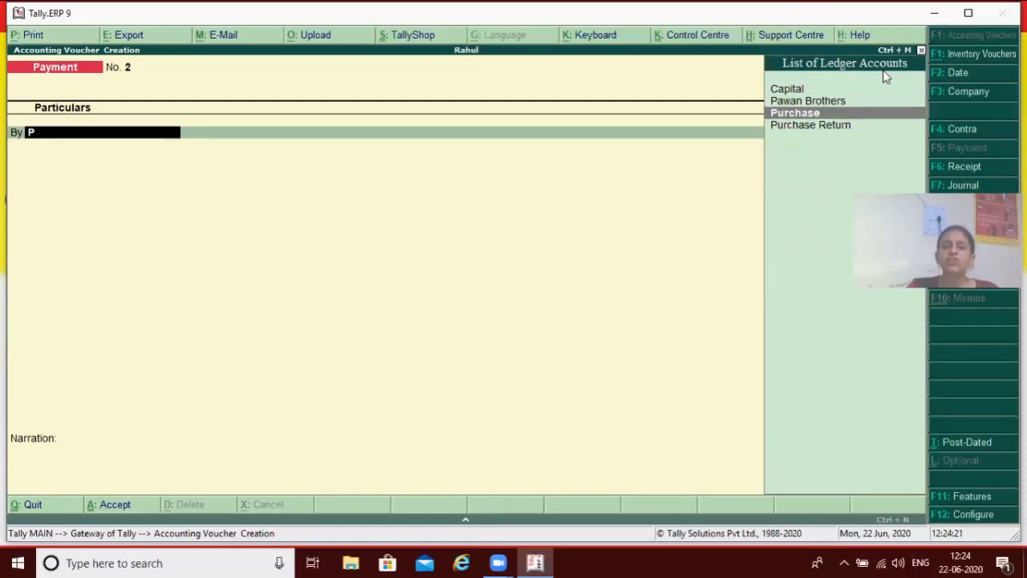
key(Return)
key(Return)
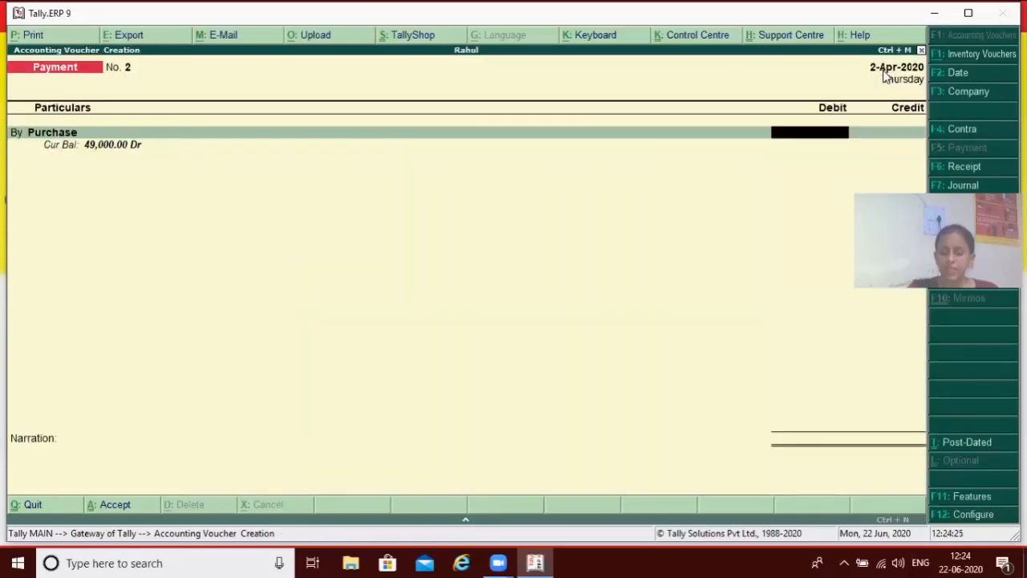
text(50000)
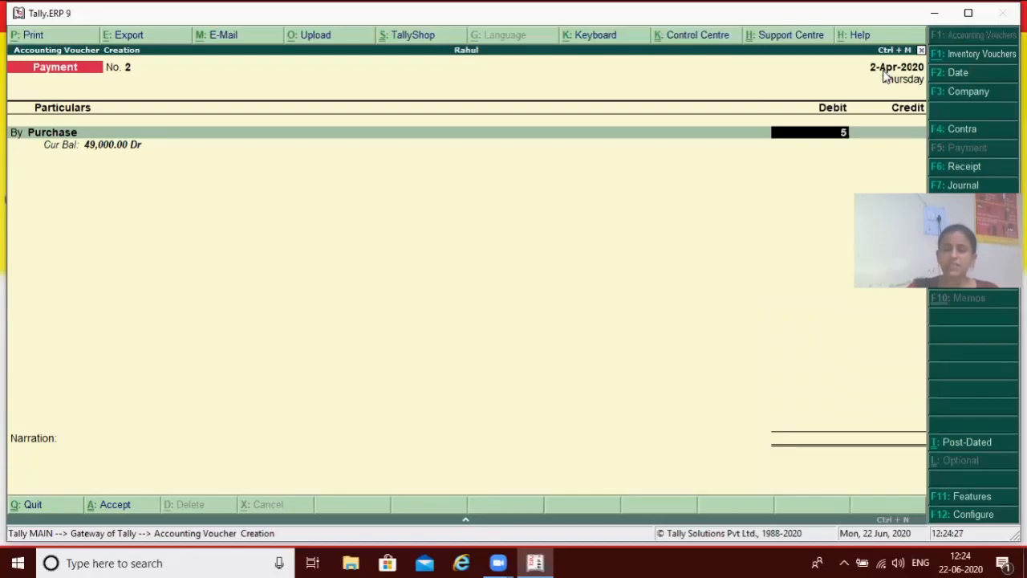
key(Return)
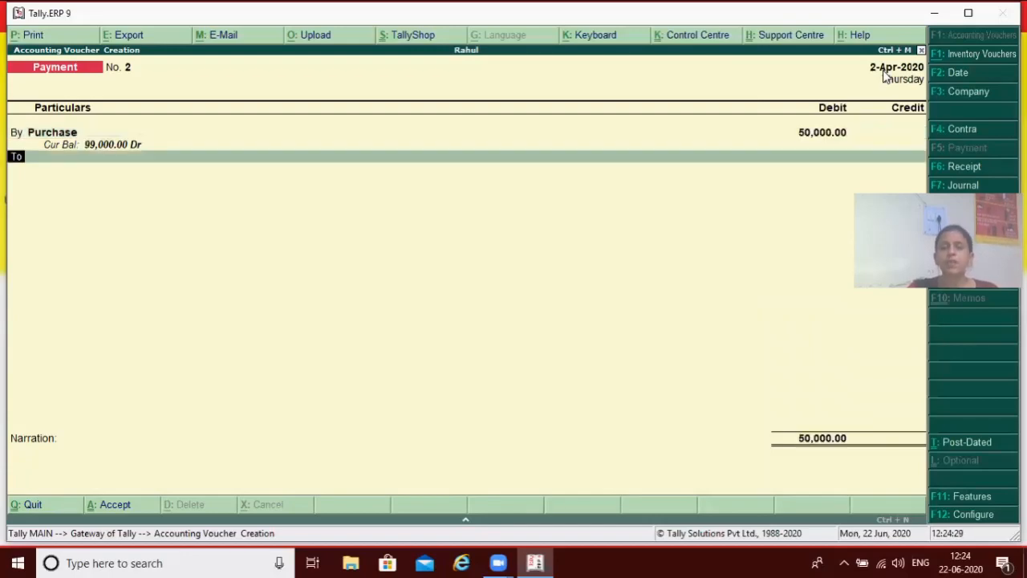
- Credit Cash 50,000 with narration 'for goods purchaed for cash RS 50000' and record it
key(Return)
key(Down)
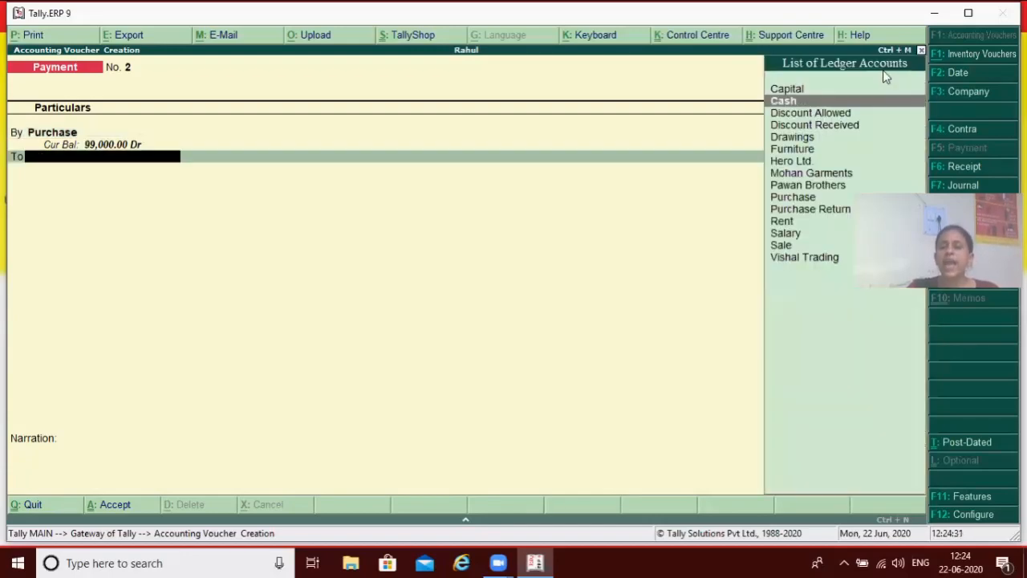
key(Return)
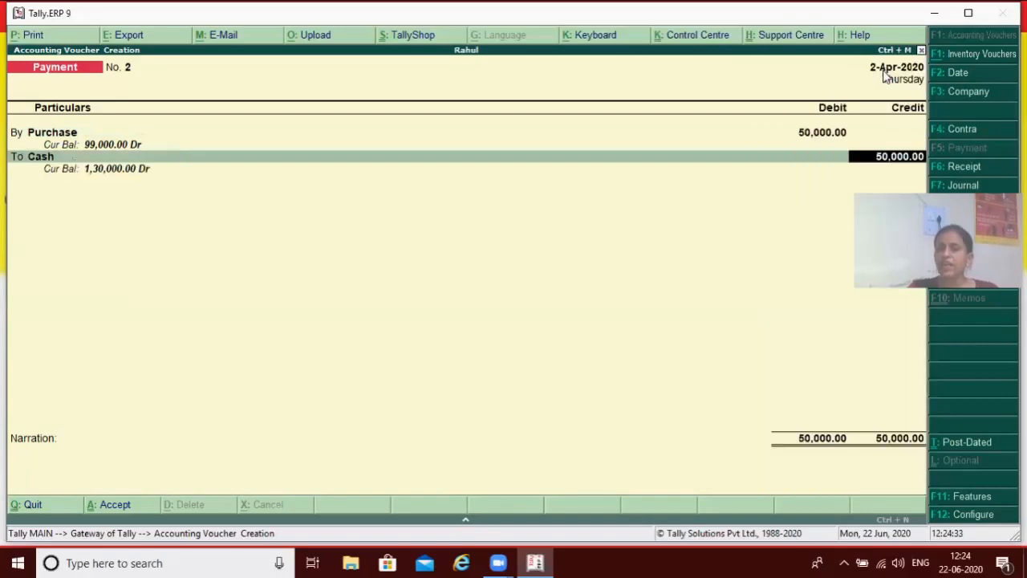
key(Return)
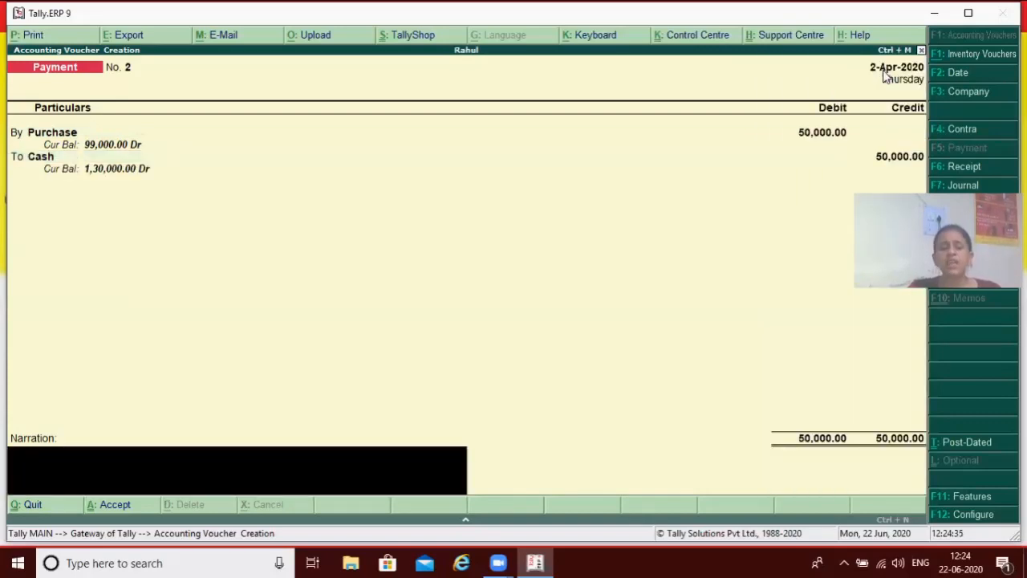
text(for goods p)
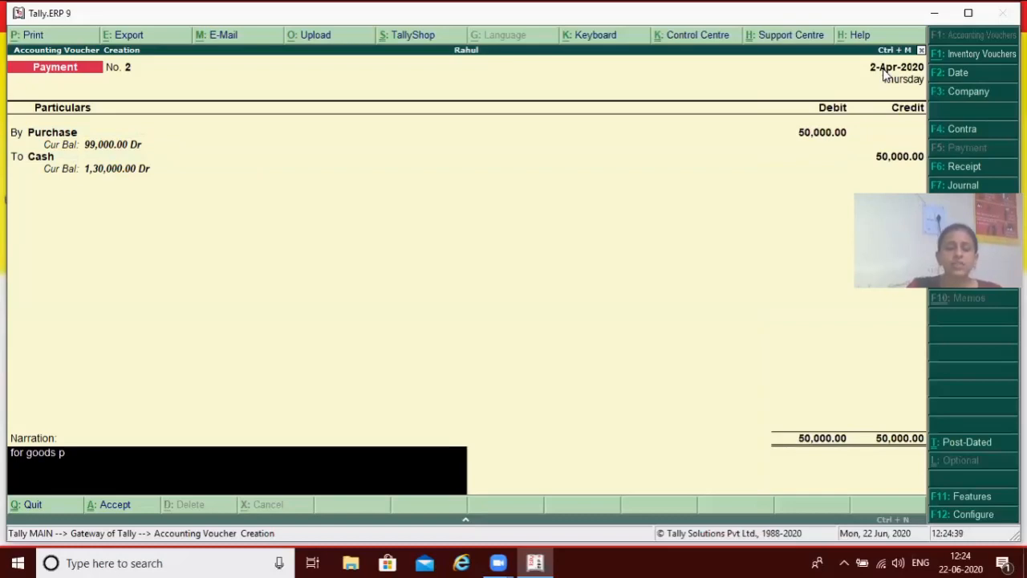
text(urchaed)
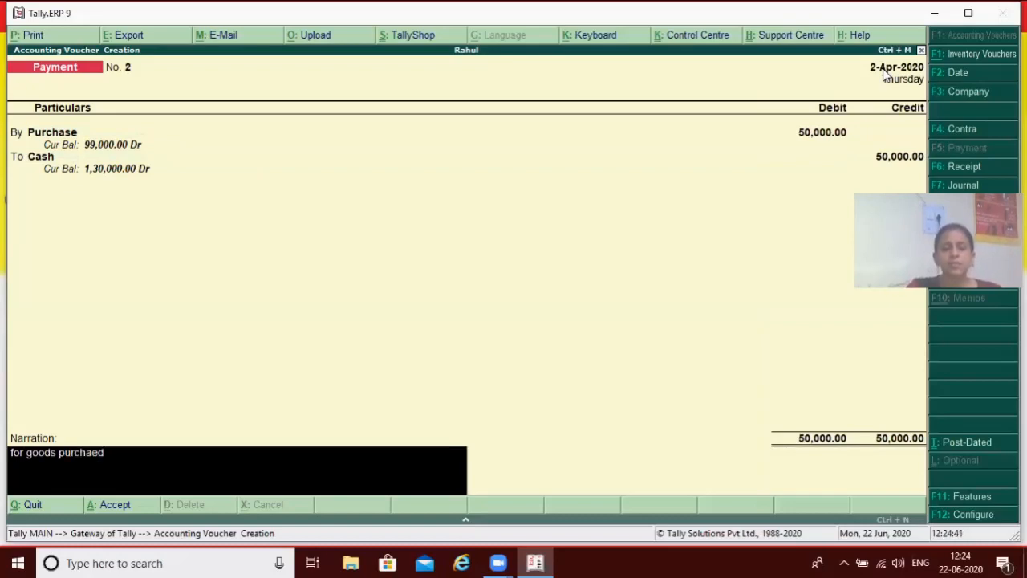
text( for cas)
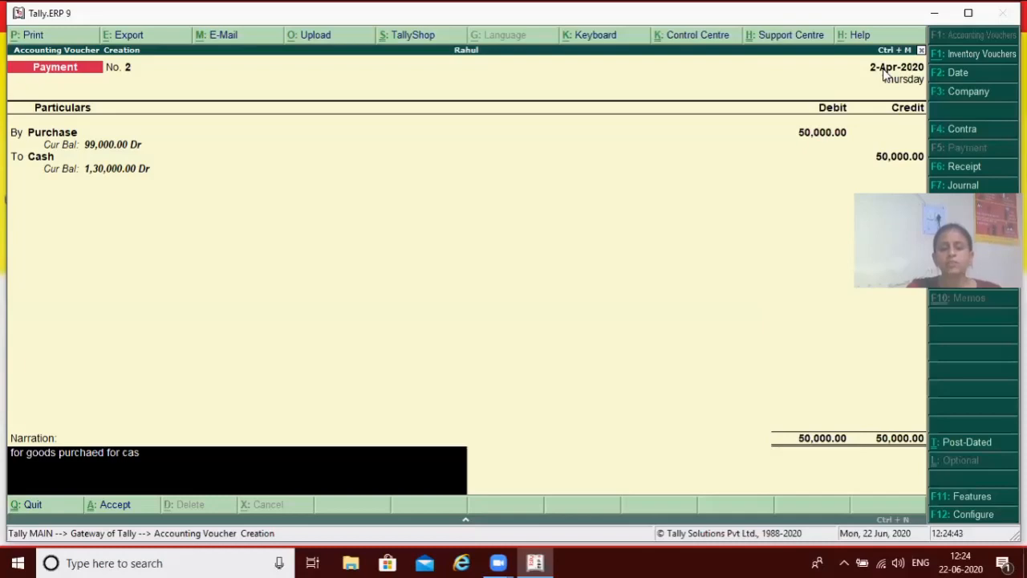
text(h R)
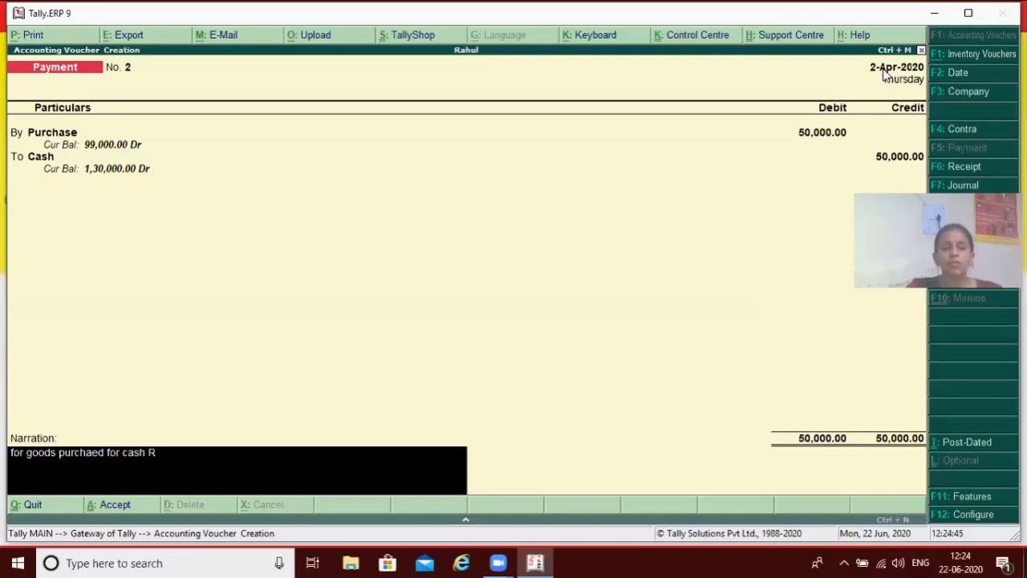
text(S 50000)
key(Return)
key(Return)
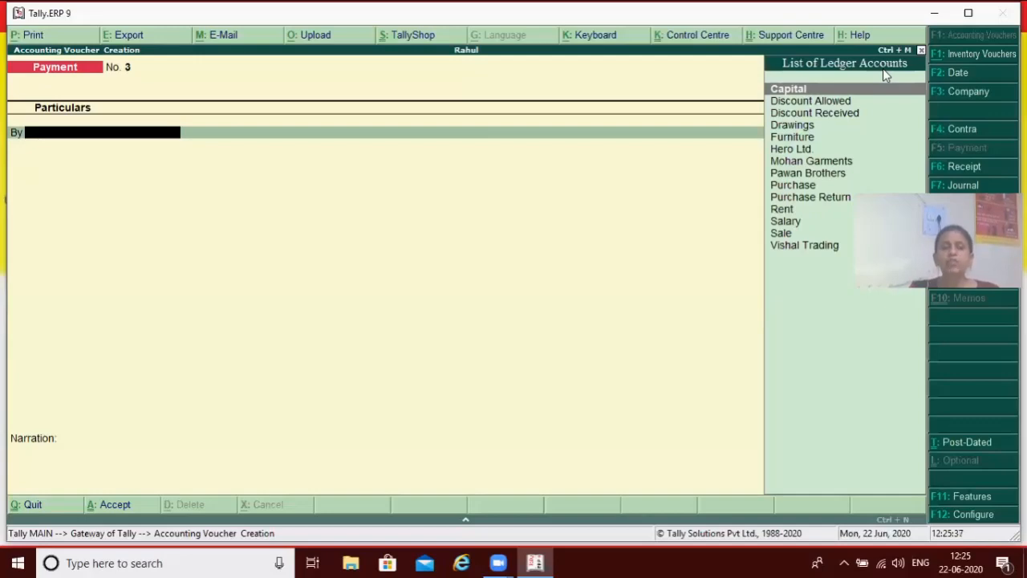
- On Payment No. 3, debit Vishal Trading 19,000 and credit Cash
text(V)
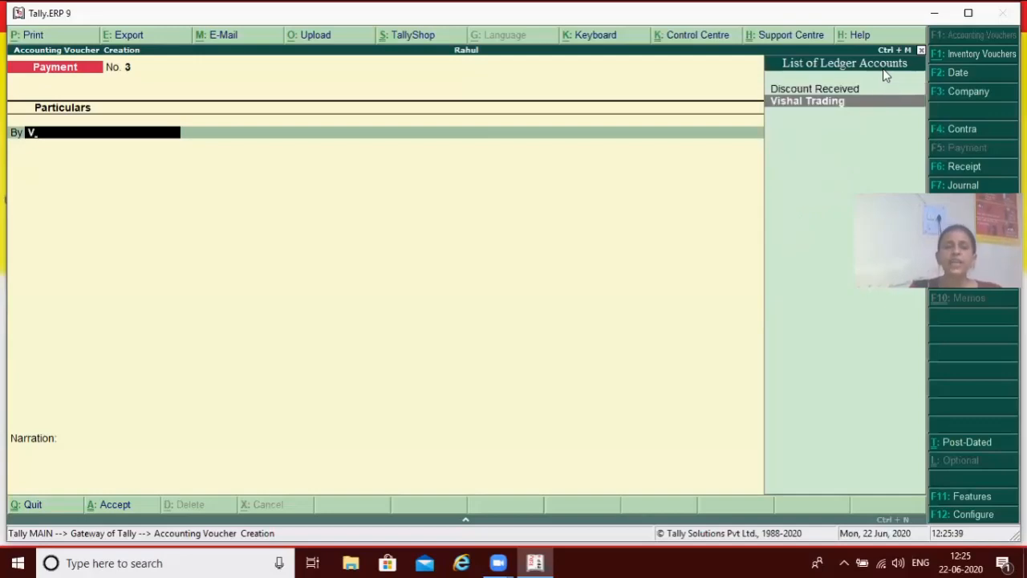
key(Return)
text(19000)
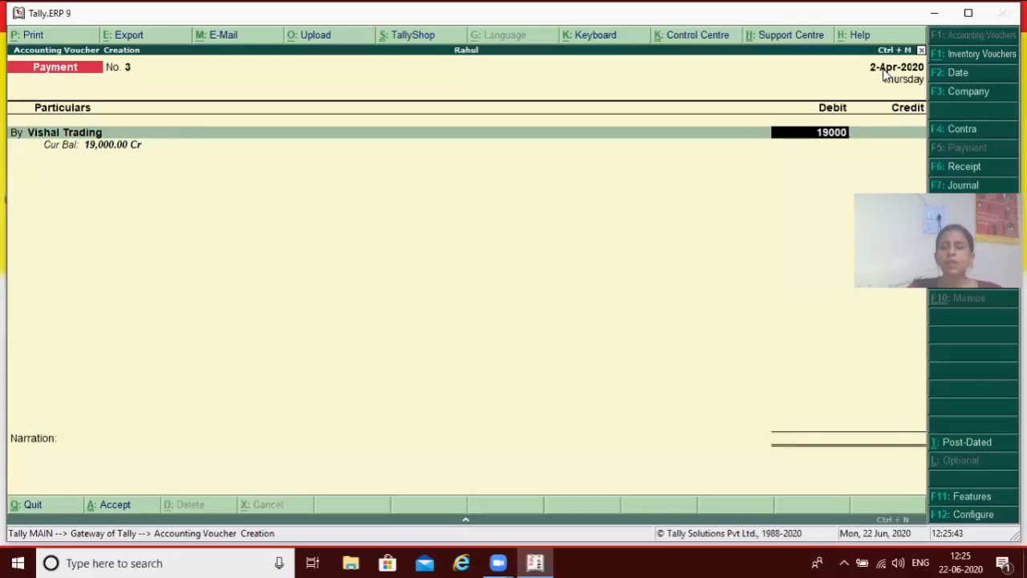
key(Return)
key(Return)
key(Return)
key(Return)
key(Return)
key(Return)
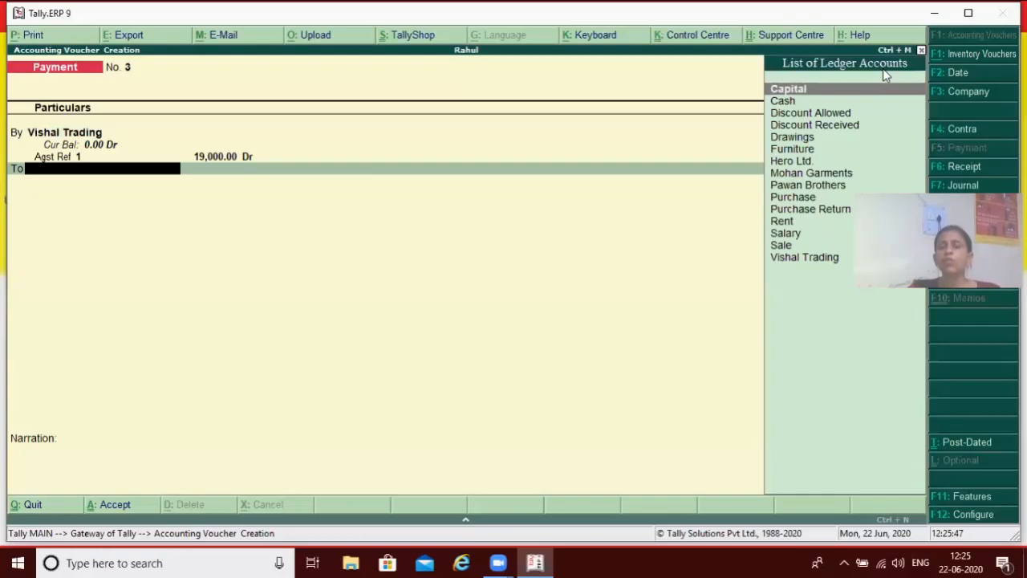
key(Down)
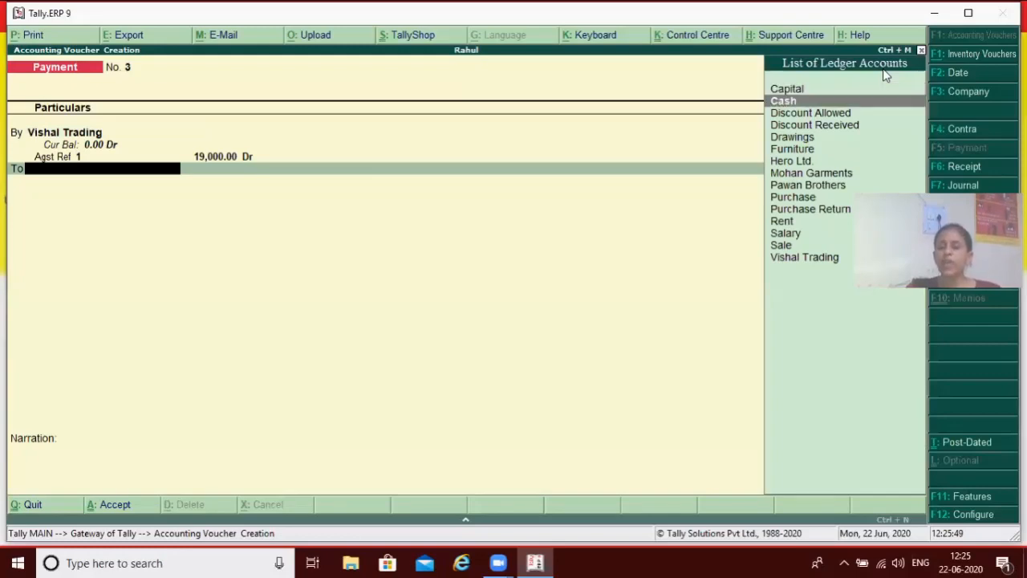
key(Return)
key(Return)
key(Return)
click(881, 67)
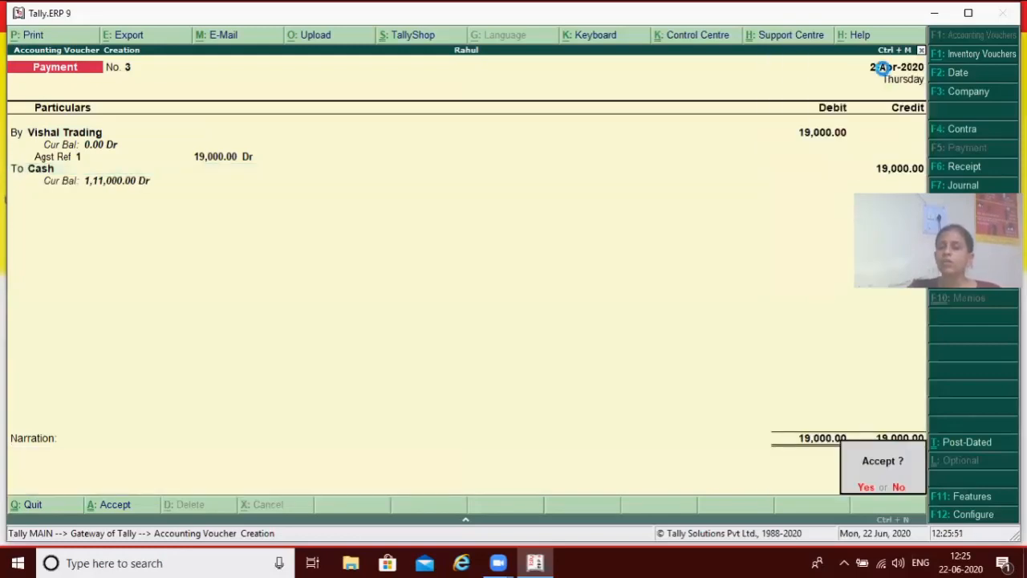
key(Return)
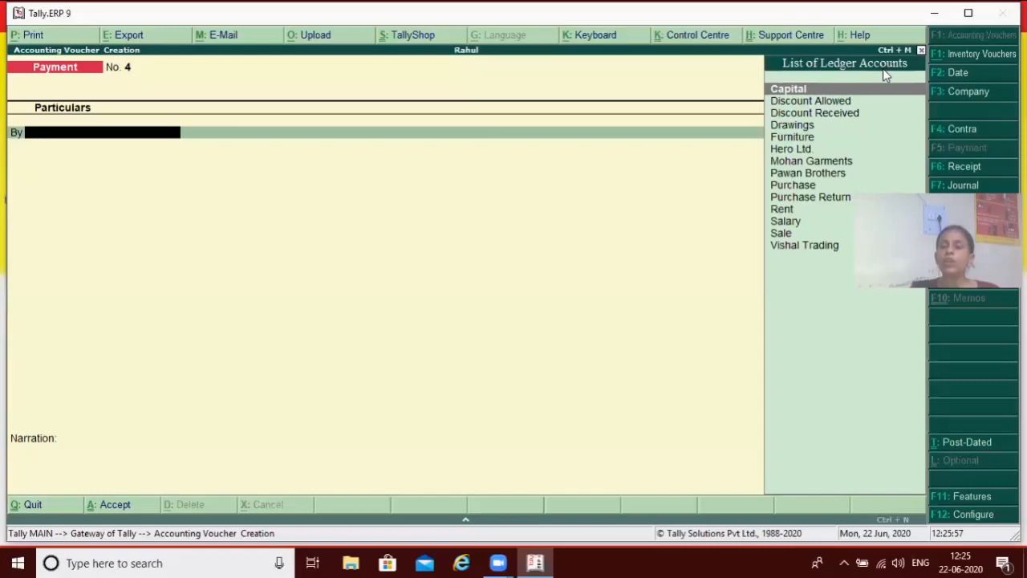
- Quit voucher entry, open the Day Book and select the Vishal Trading voucher
key(Escape)
key(Return)
key(Down)
key(Down)
key(Down)
key(Down)
key(Down)
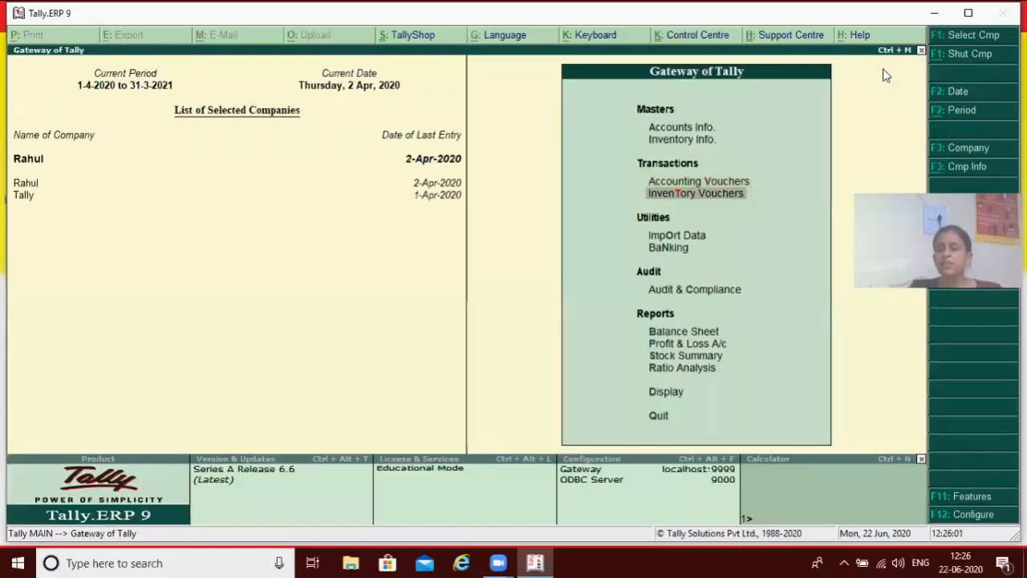
key(Down)
key(Down)
key(Down)
key(Down)
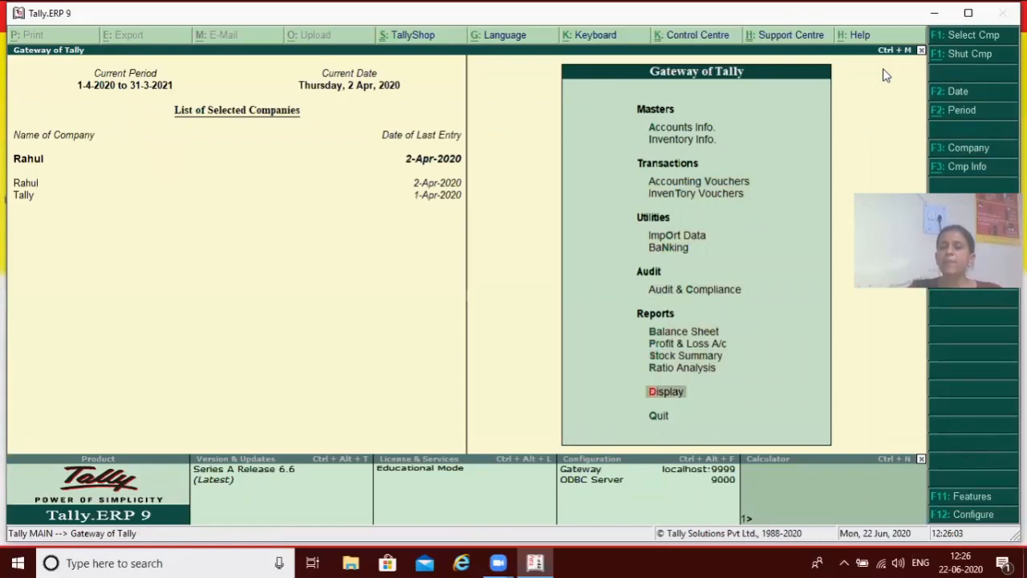
key(Return)
key(Down)
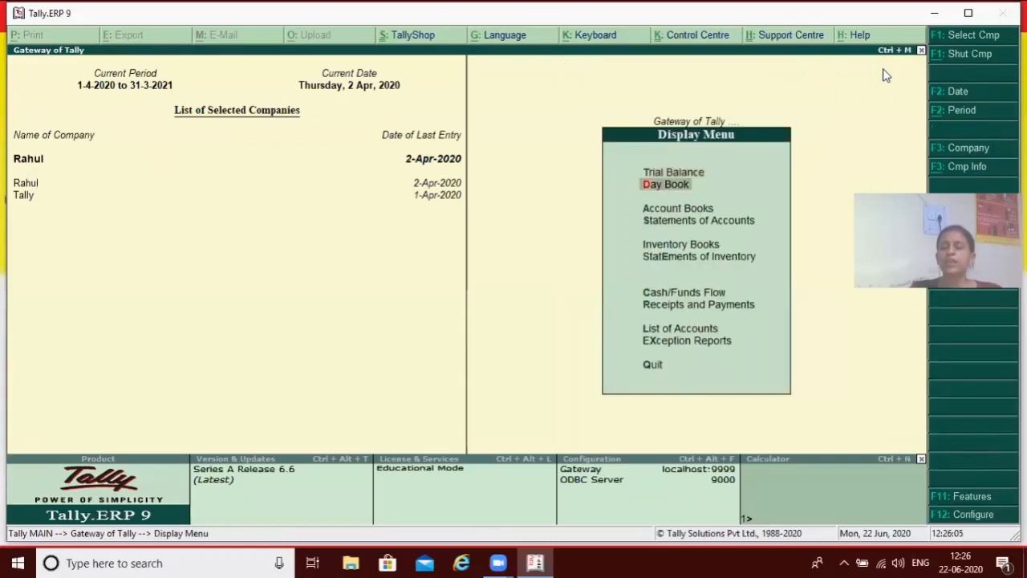
key(Return)
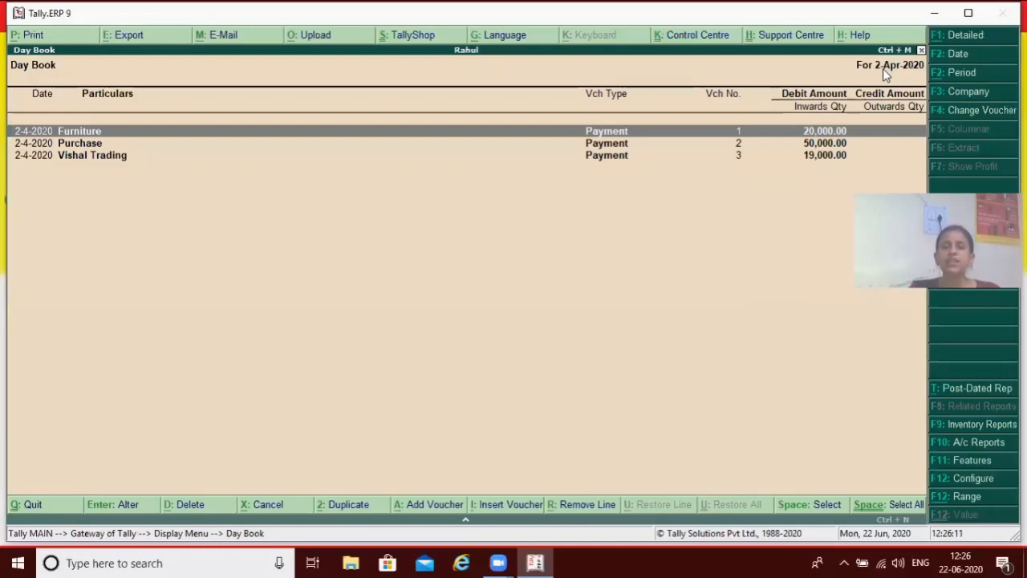
key(Down)
key(Down)
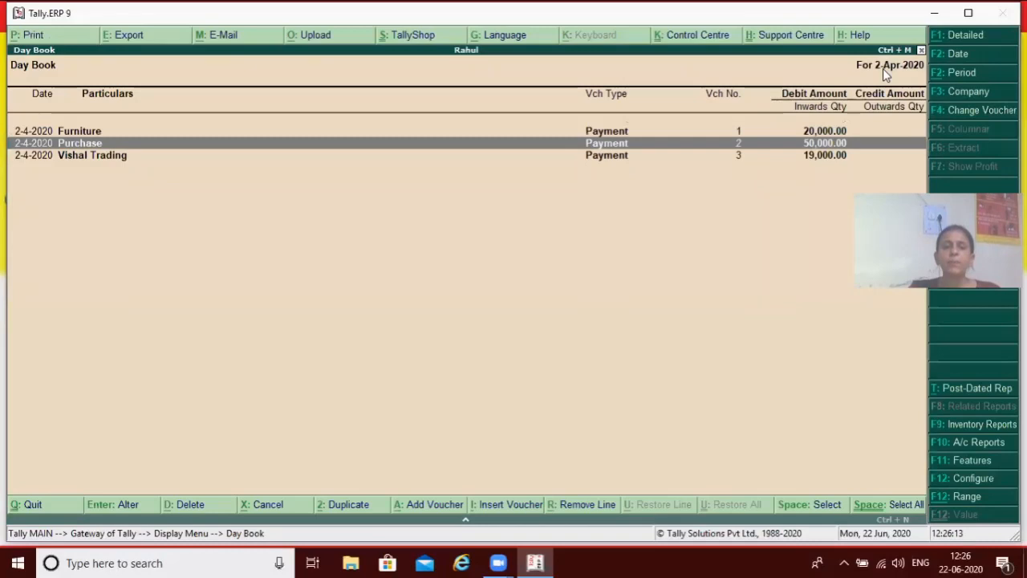
- Open the Vishal Trading voucher and enter narration 'for cash paid to vishal trading'
key(Return)
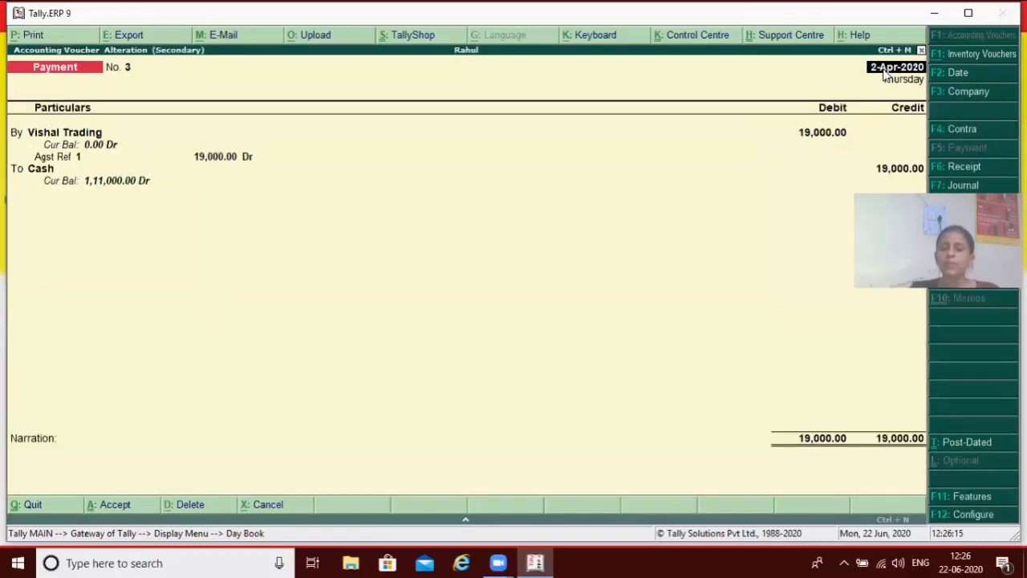
key(Return)
key(Return)
key(Return)
key(Return)
key(Return)
key(Return)
key(Return)
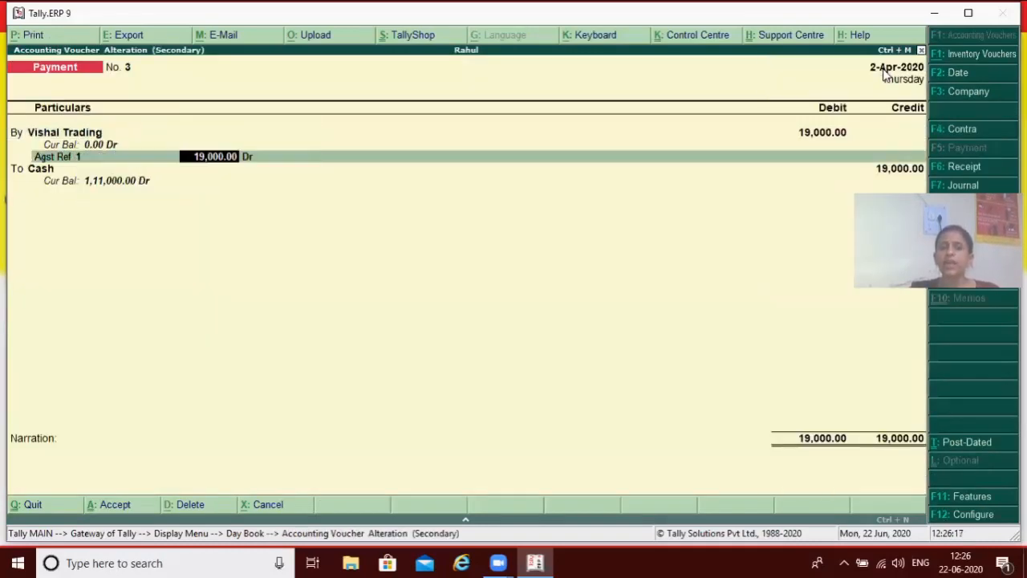
key(Return)
key(Return)
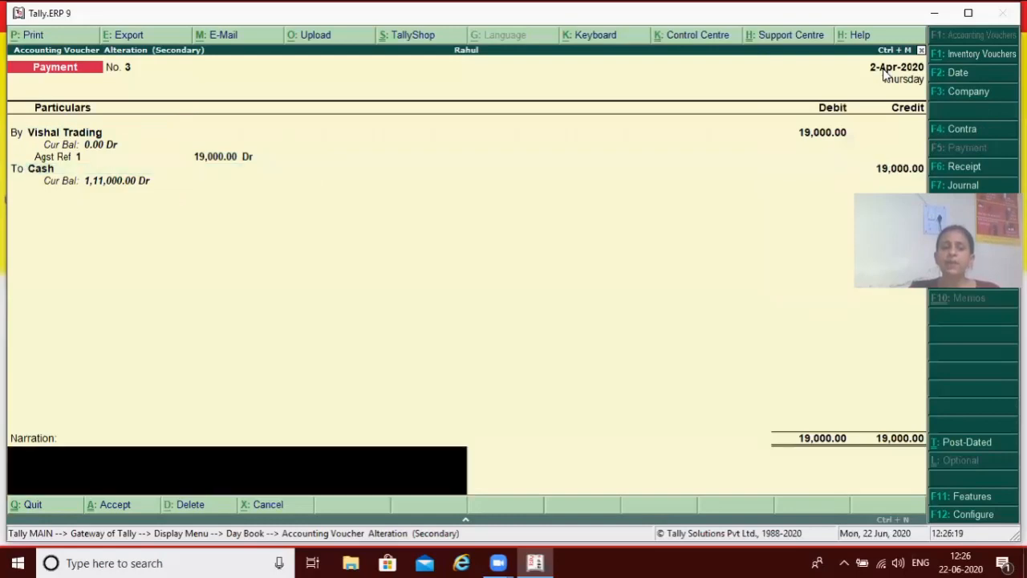
text(for)
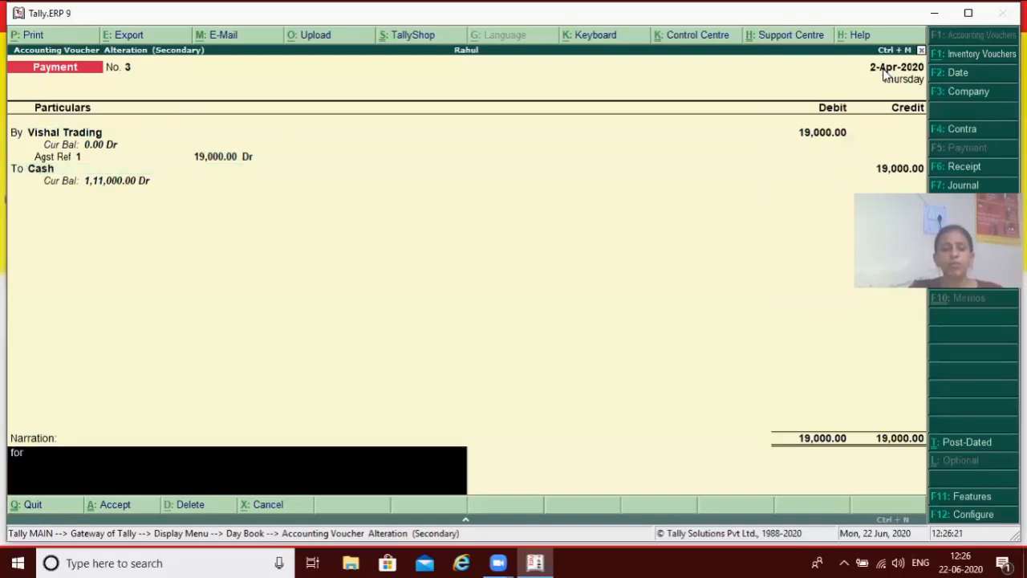
text( g)
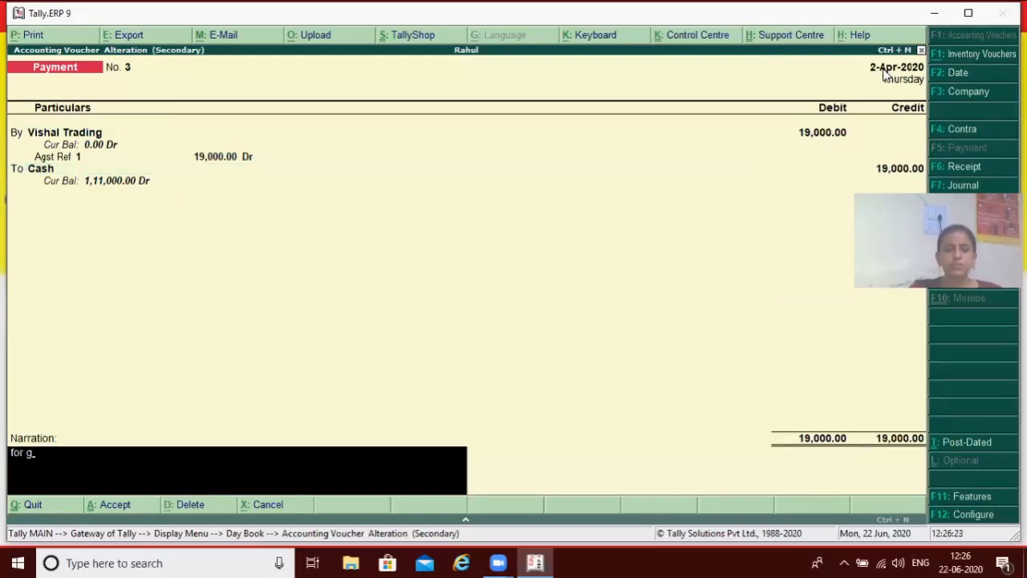
key(BackSpace)
text(cash paid to visha)
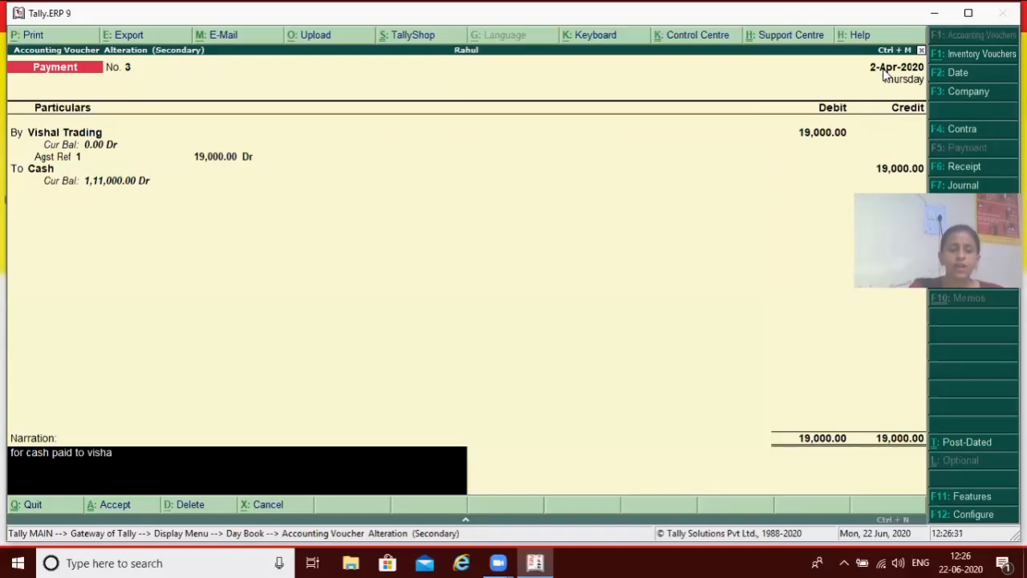
text(l tra)
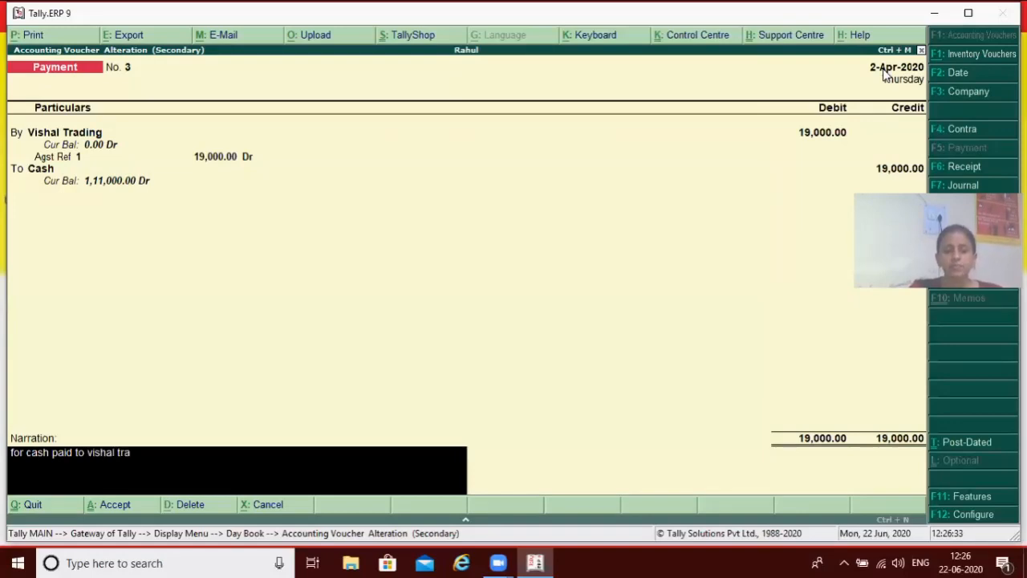
text(dong)
key(BackSpace)
key(BackSpace)
key(BackSpace)
text(ing)
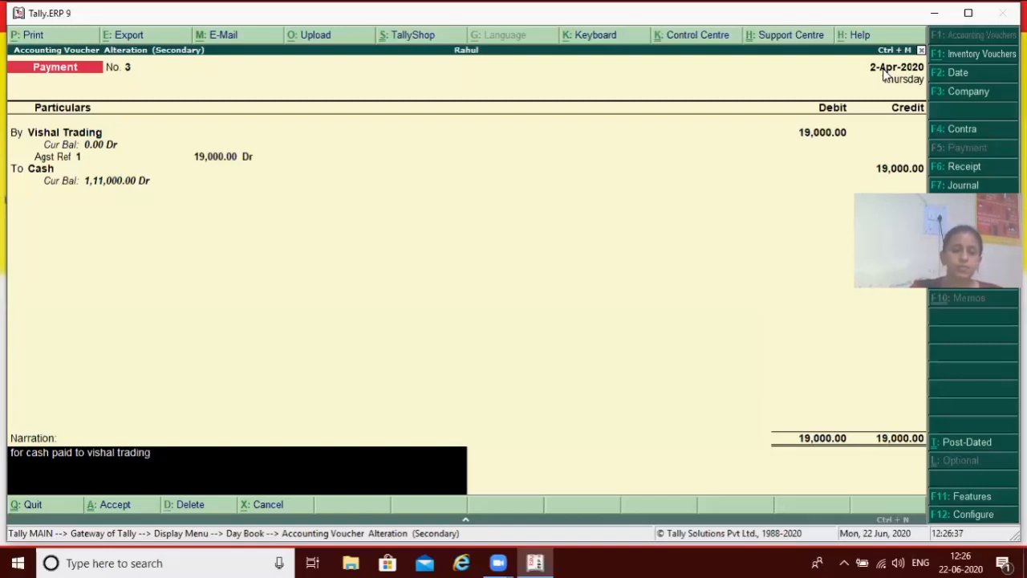
- Save the altered voucher and return to the Gateway of Tally
key(Return)
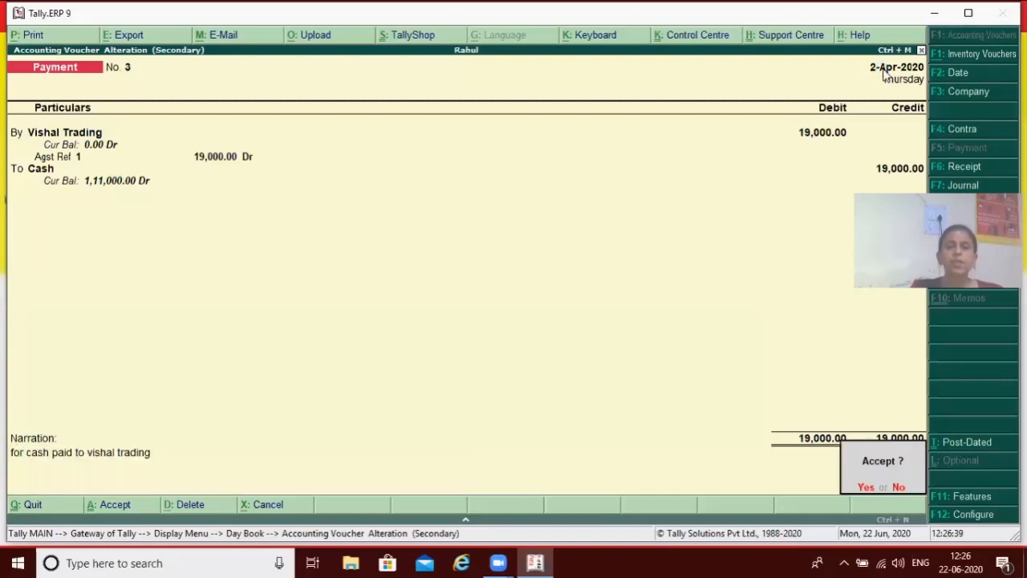
key(Return)
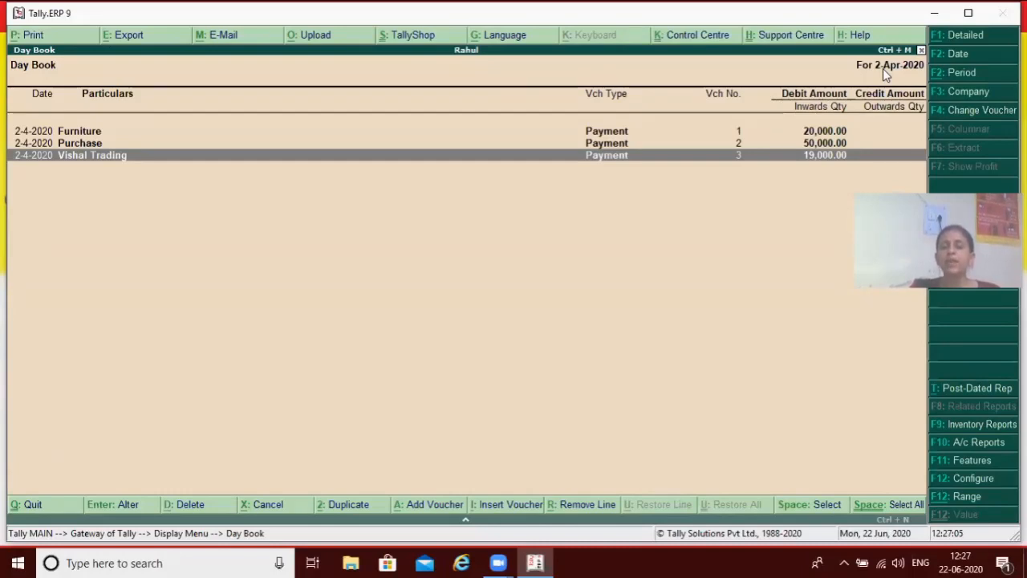
key(Escape)
key(Escape)
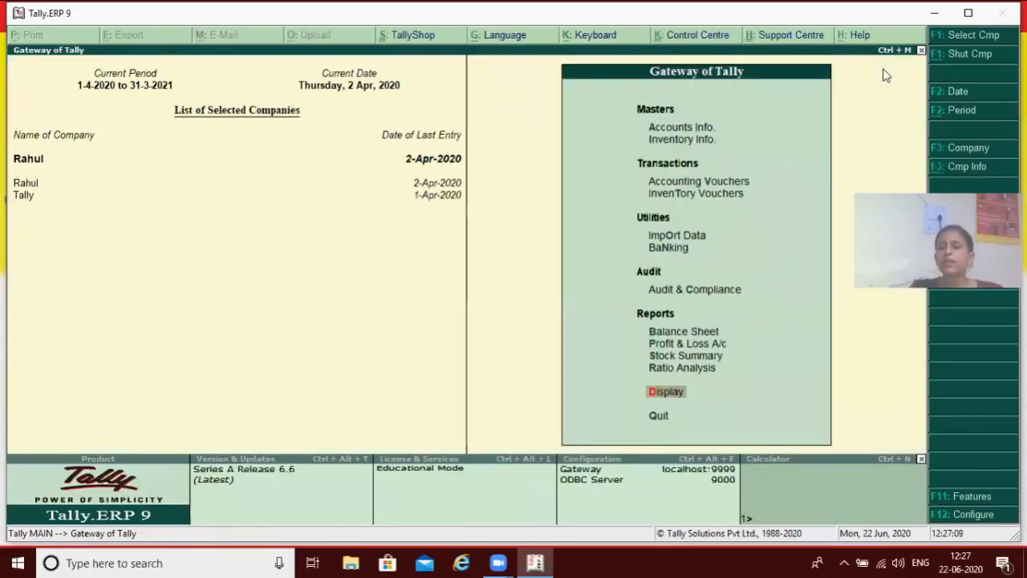
- Open a new Receipt voucher, No. 2, from Accounting Vouchers
key(Down)
key(Down)
key(Down)
key(Down)
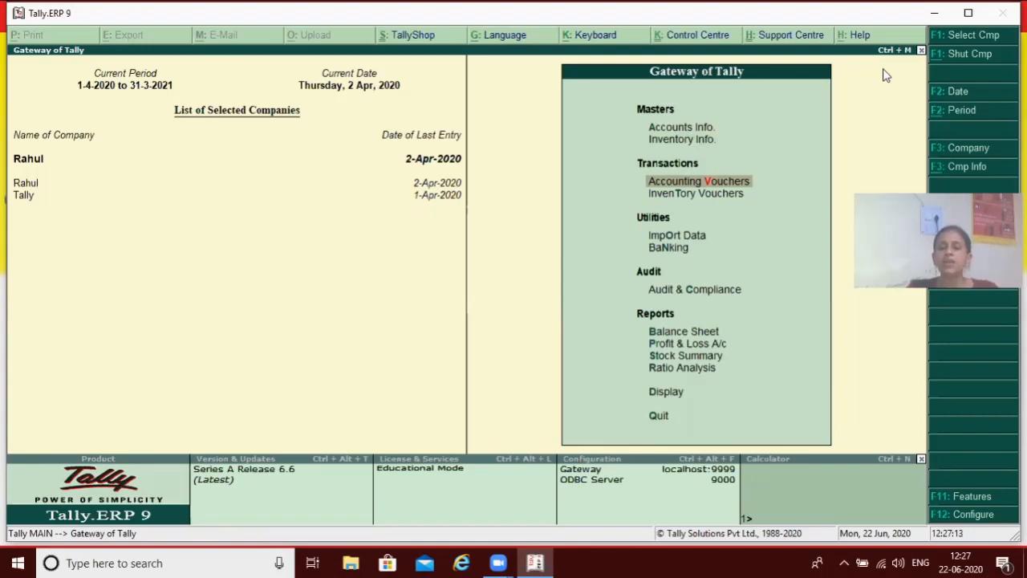
key(Return)
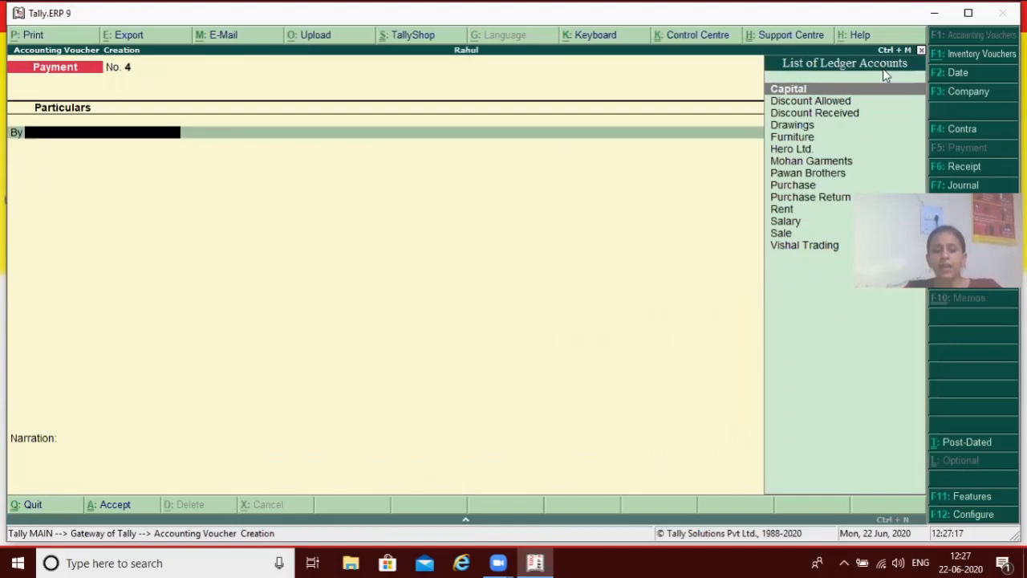
key(F6)
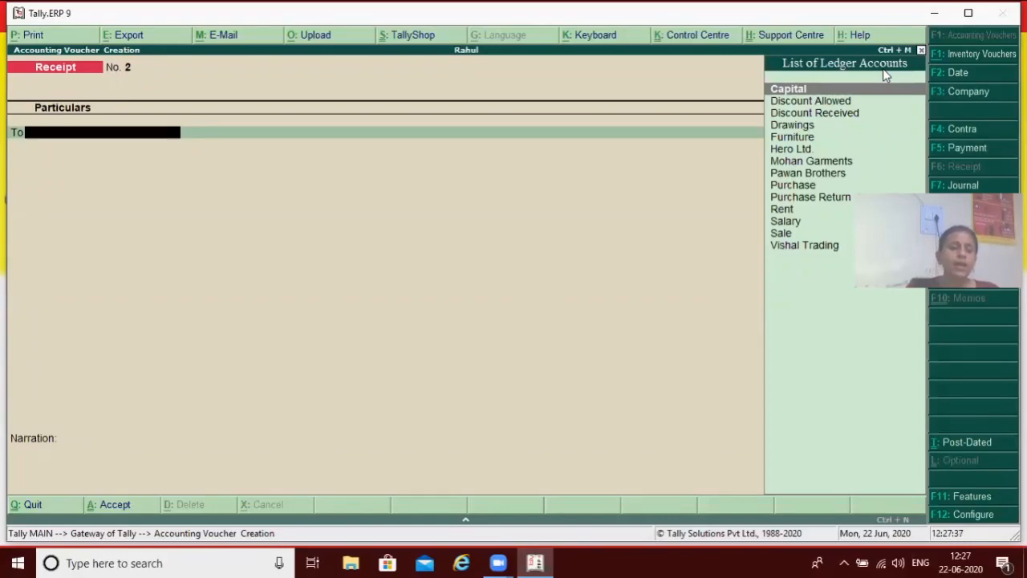
- Credit the Sale ledger with 40,000.00 on Receipt No. 2
text(s)
key(Down)
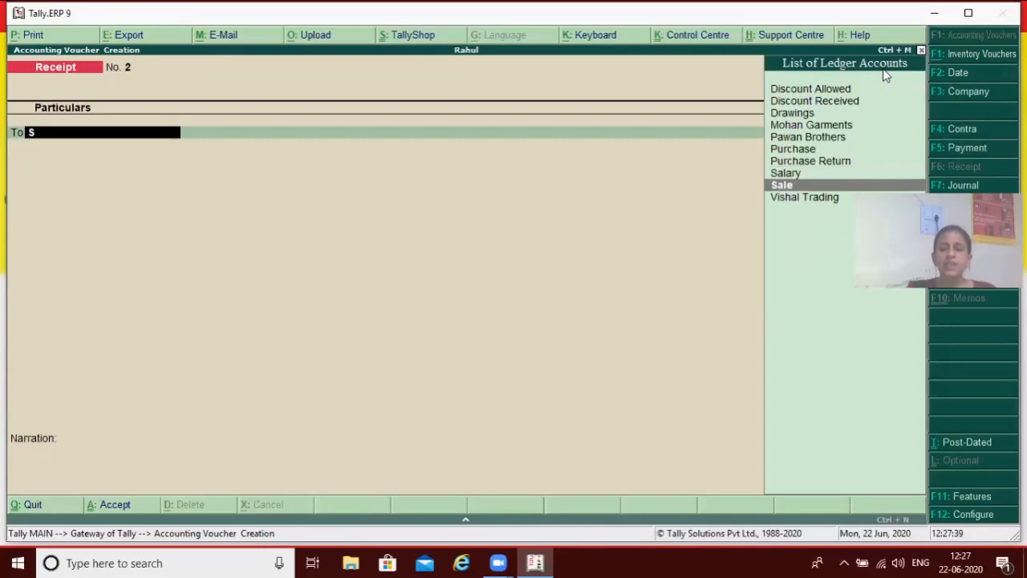
key(Return)
key(Escape)
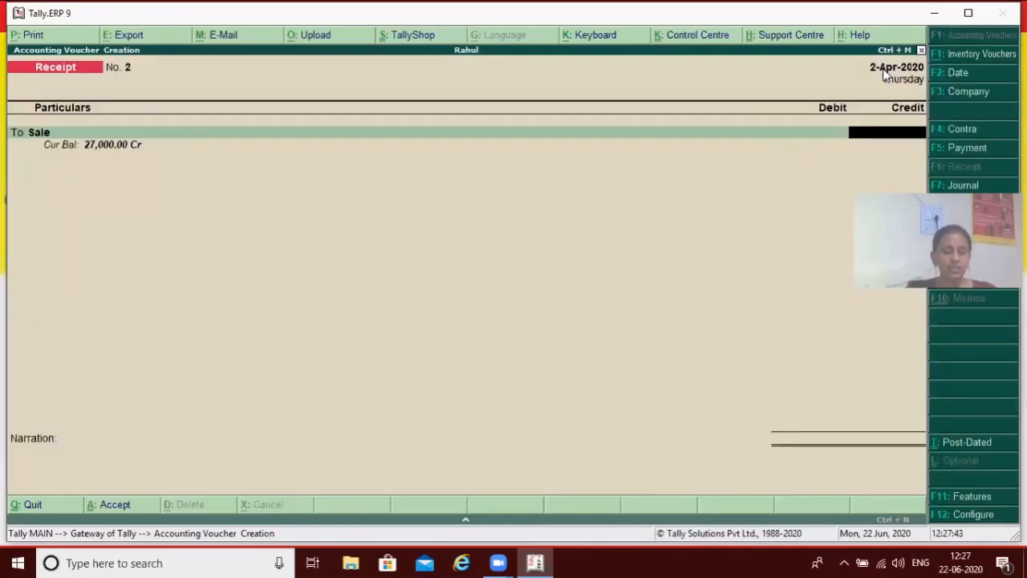
text(40000)
key(Return)
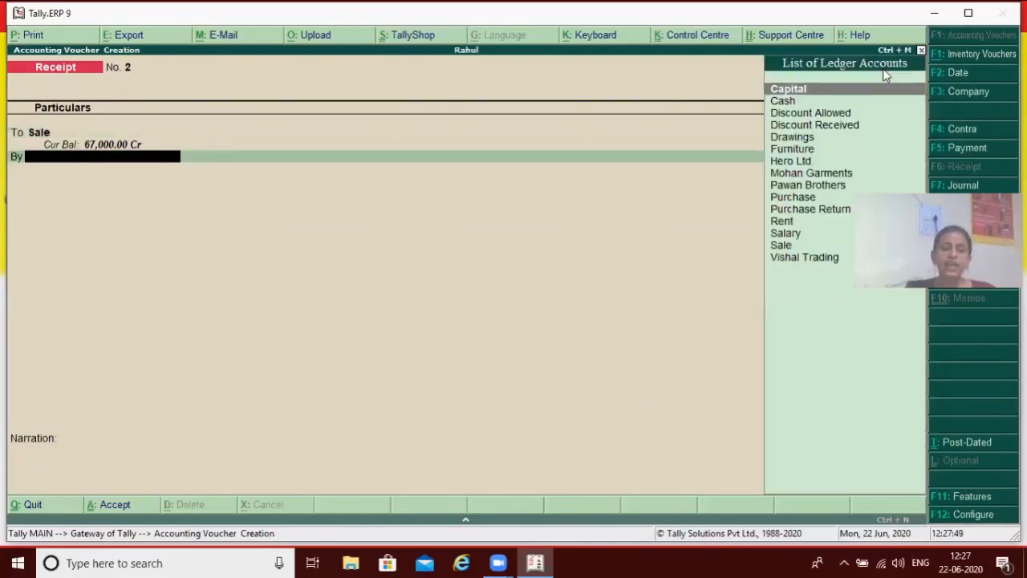
- Debit Cash 40,000.00, save the receipt, and switch the next voucher to Payment
text(C)
key(Down)
key(Down)
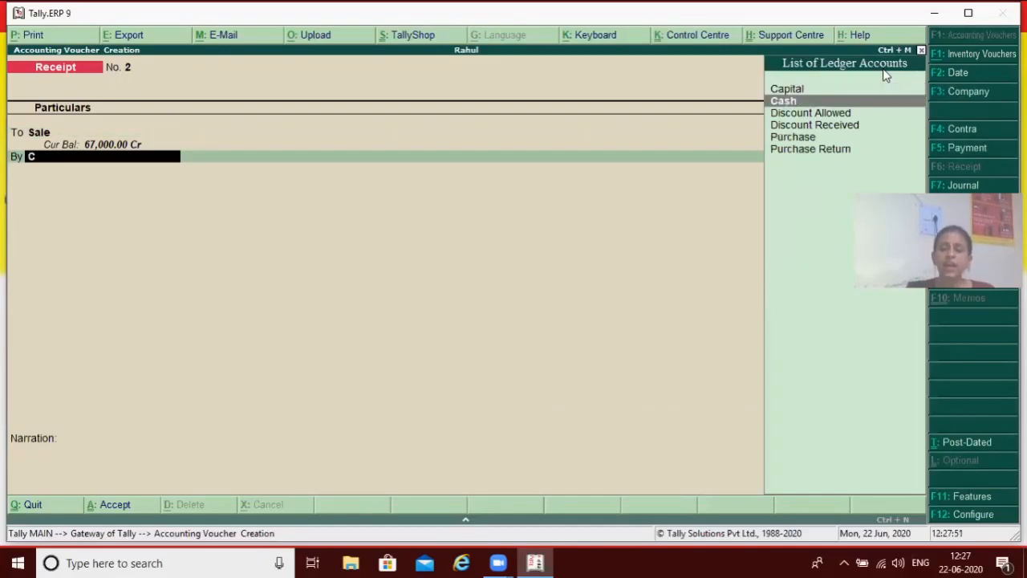
key(Return)
key(Return)
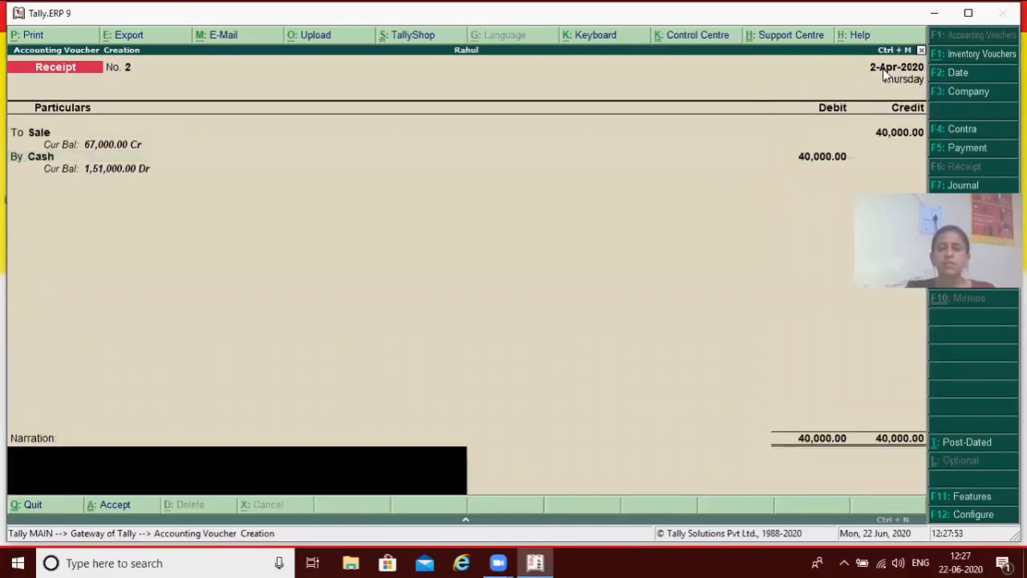
key(Return)
key(Return)
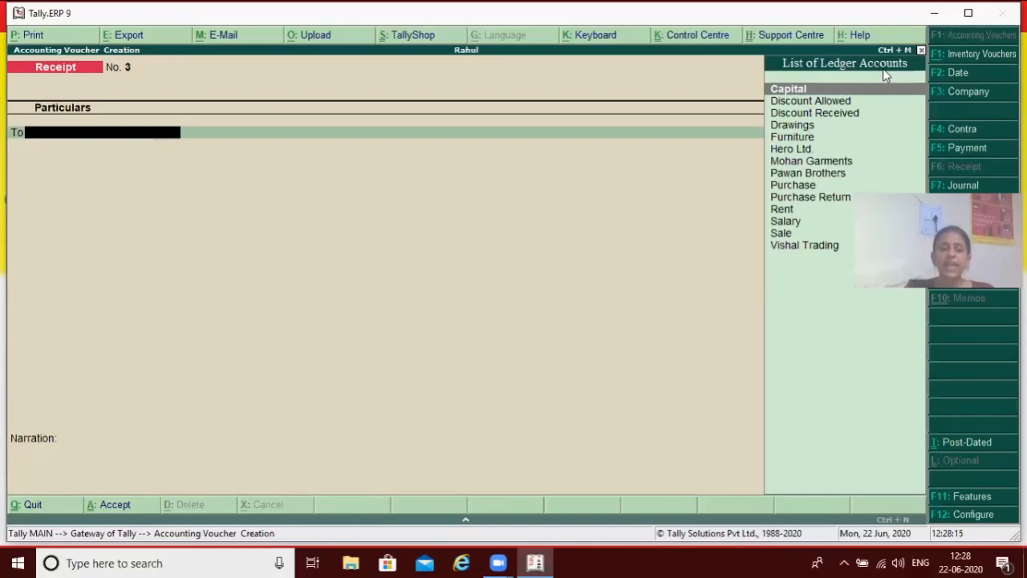
key(F5)
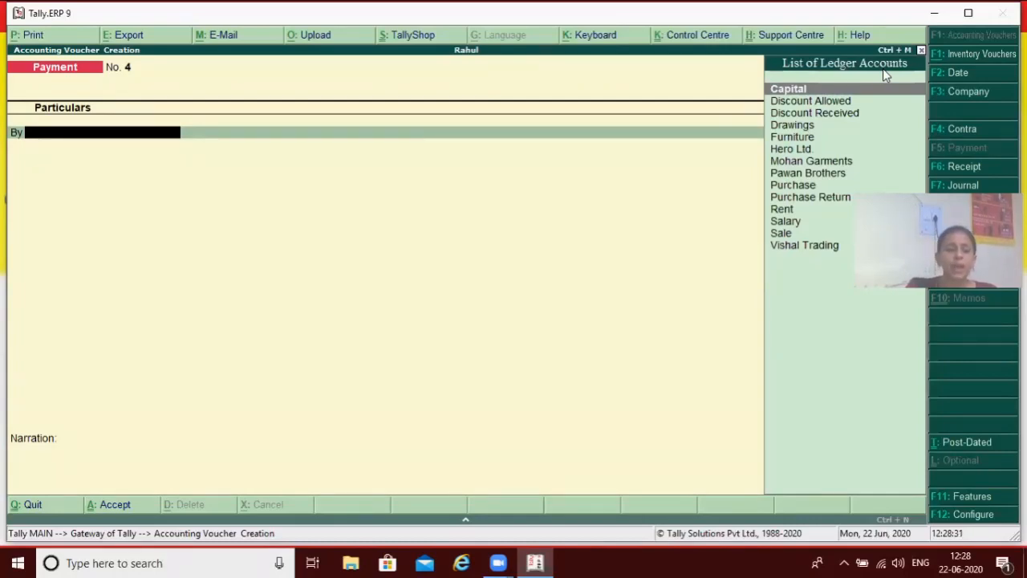
- Debit Drawings with 10,000 on Payment voucher No. 4
text(D)
key(Down)
key(Down)
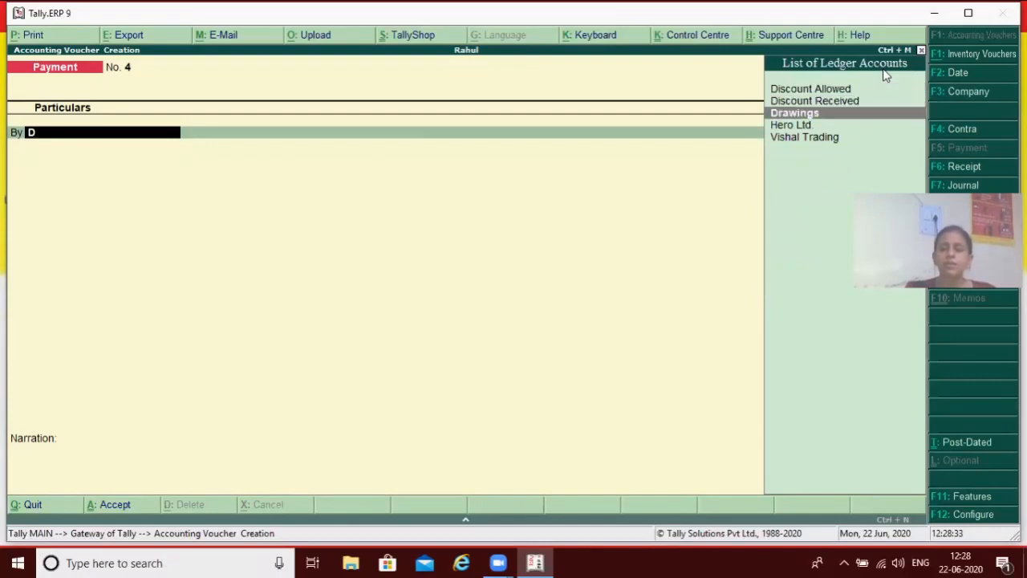
key(Return)
text(10000)
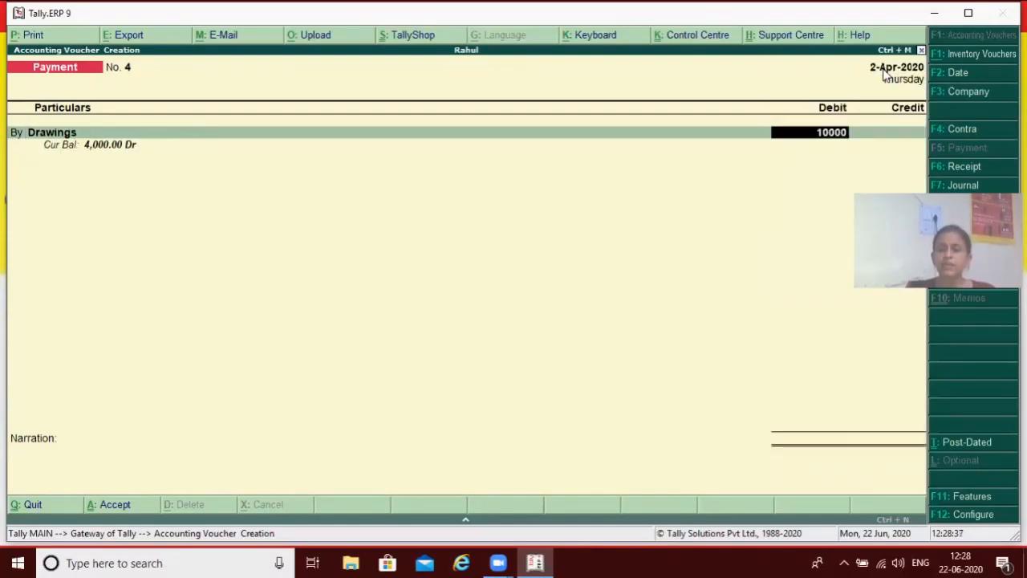
key(Return)
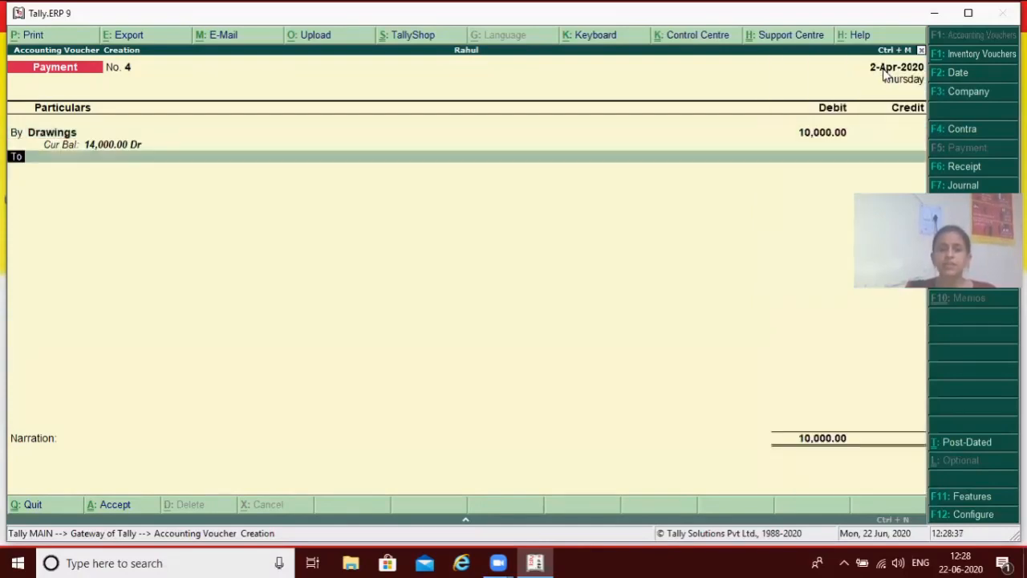
key(Return)
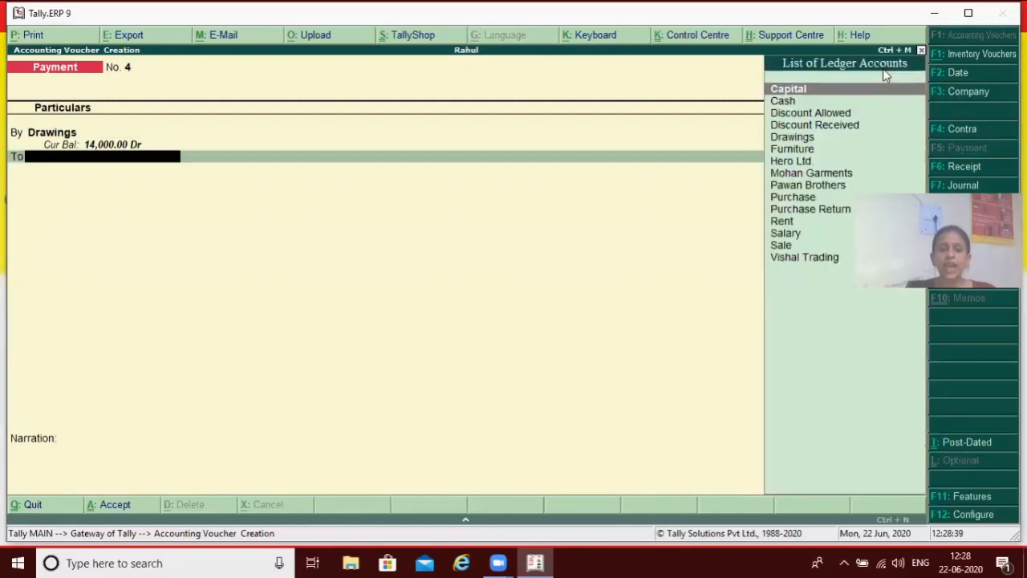
- Credit Cash 10,000.00, narrate 'for cash withdrew for personal use', and save the voucher
text(C)
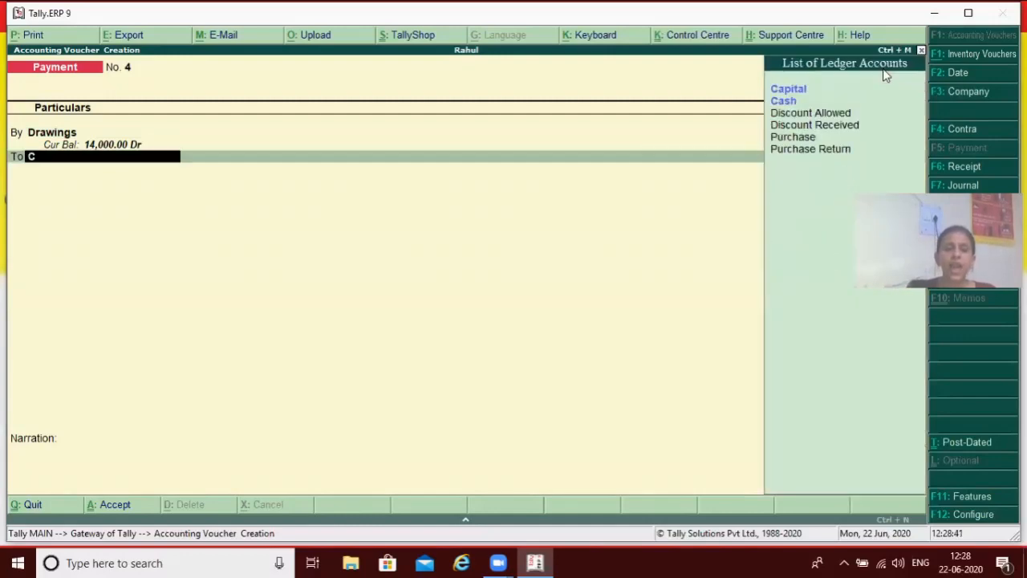
key(Down)
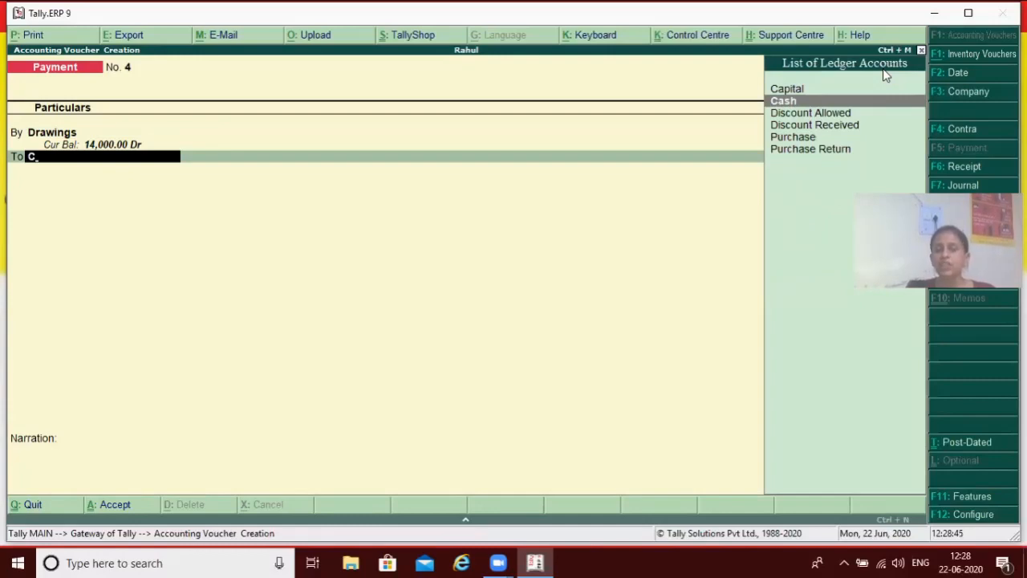
key(Return)
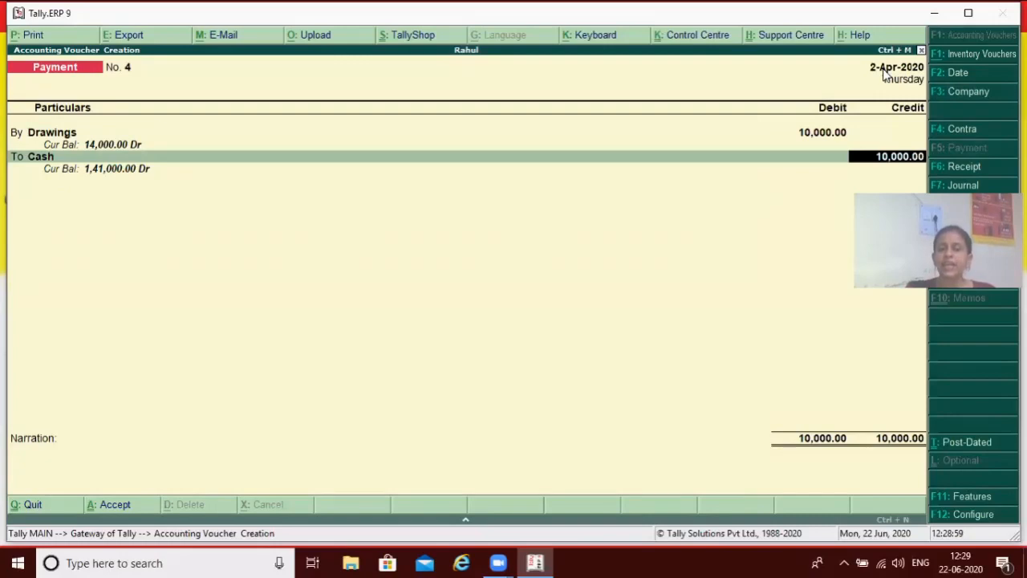
key(Return)
text(or )
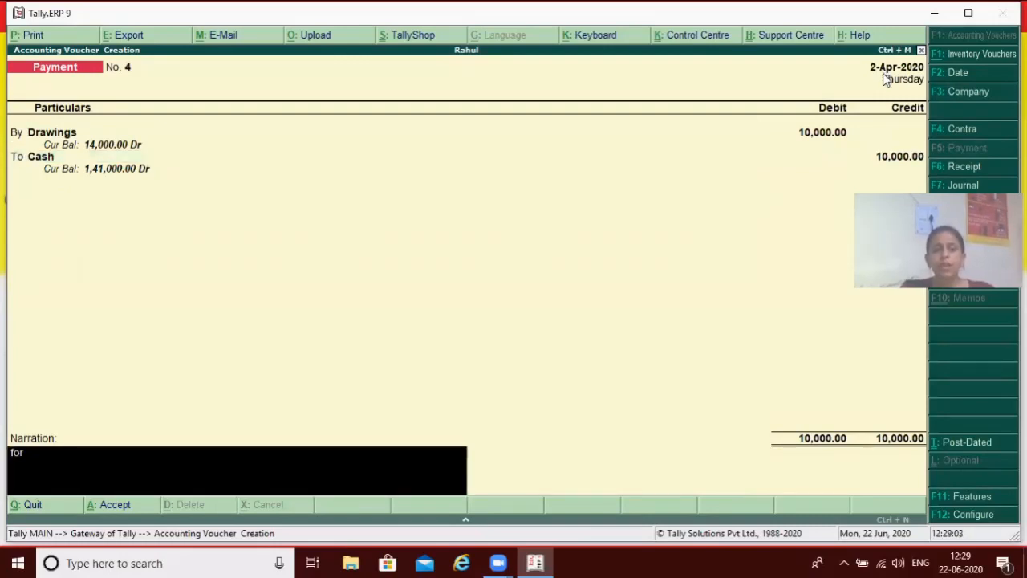
text(cash)
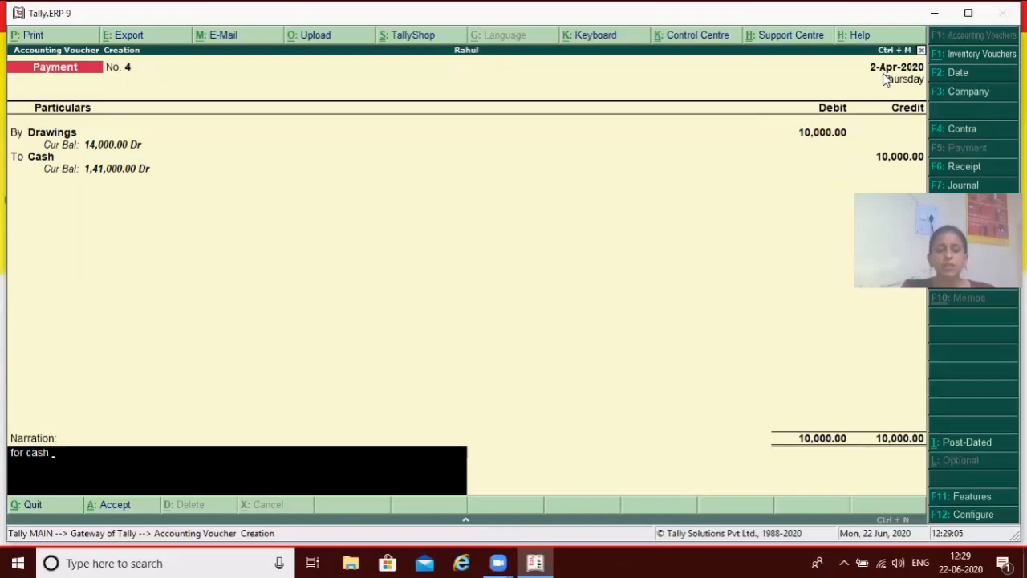
text( wi)
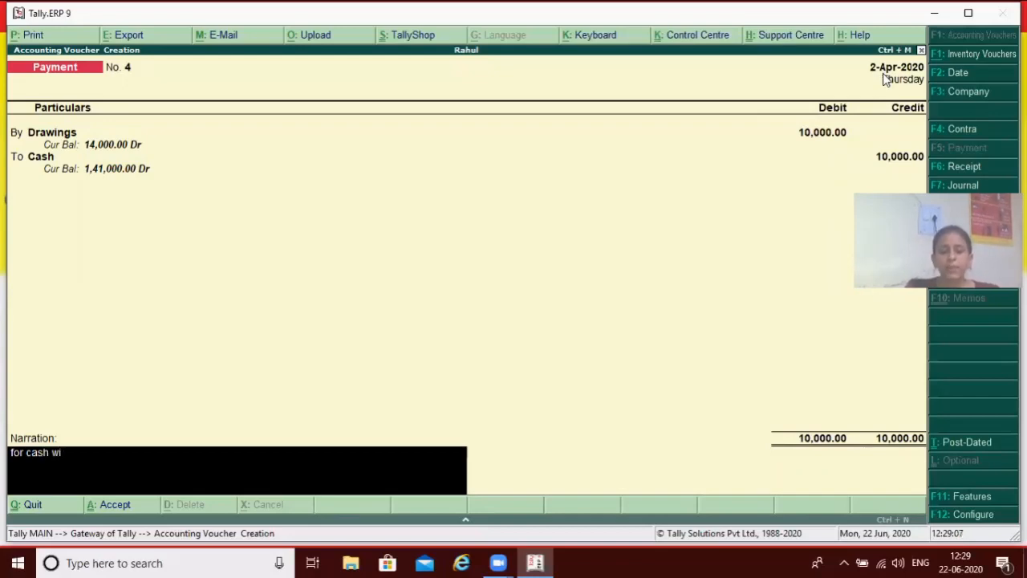
text(thdrew)
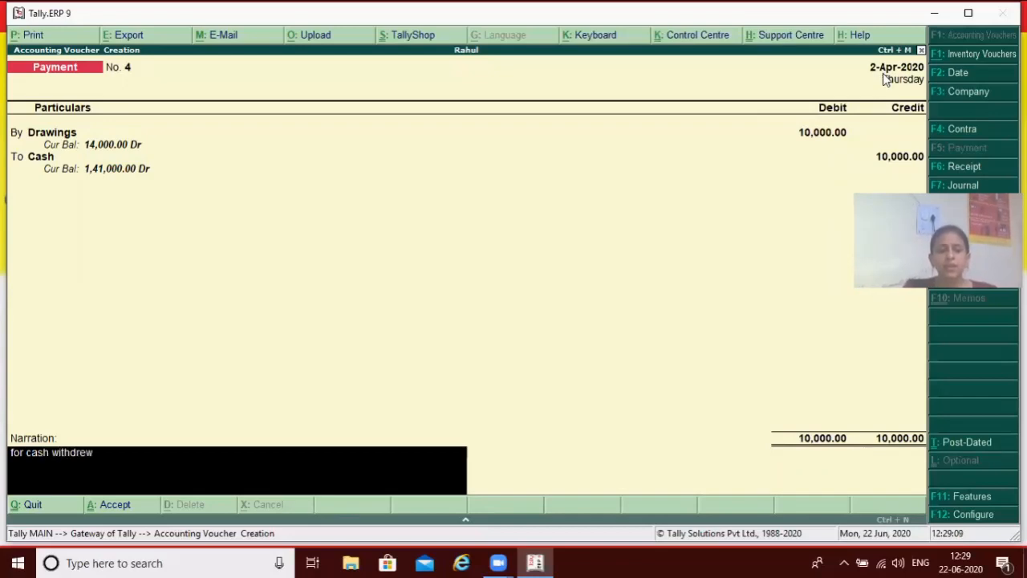
text( for )
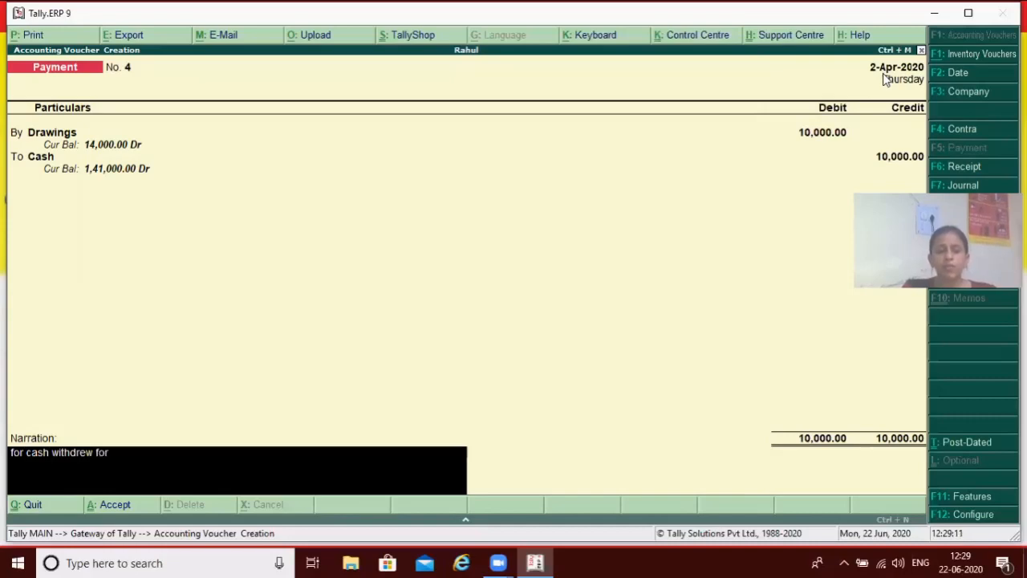
text(personal use])
key(Return)
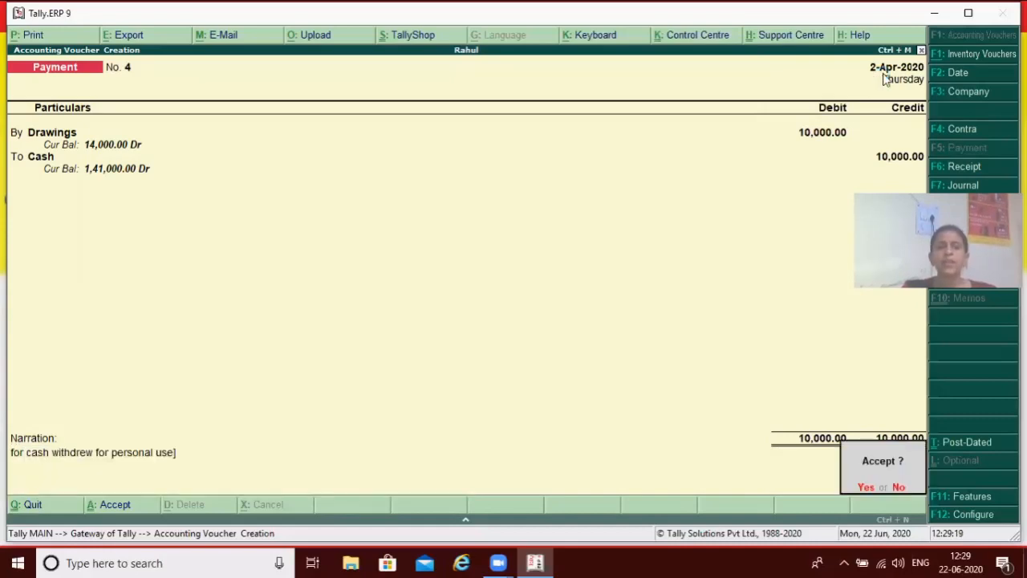
key(Return)
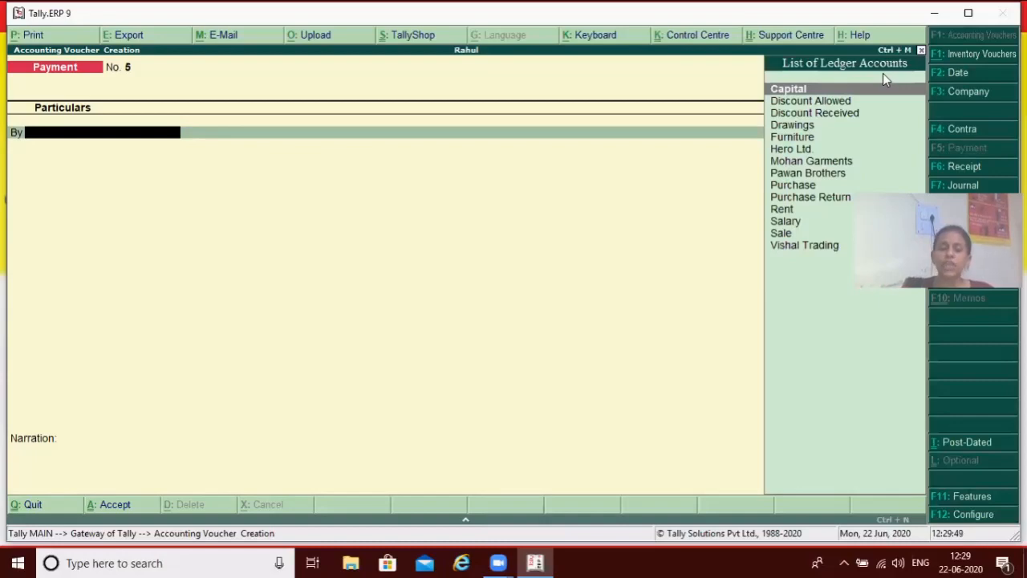
- Debit Mohan Garments 7,800 on Payment No. 5 against bill reference 1
text(M)
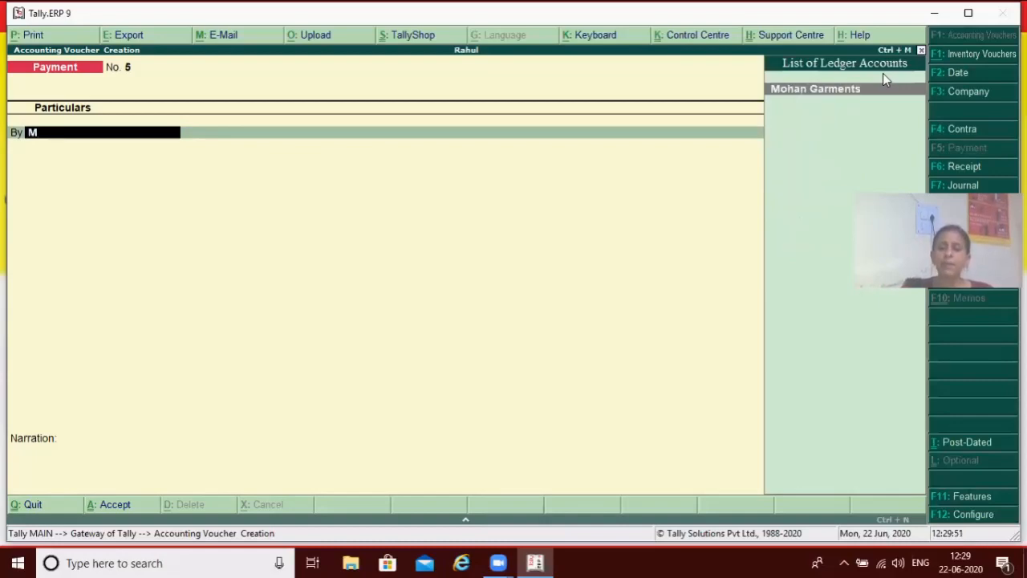
key(Return)
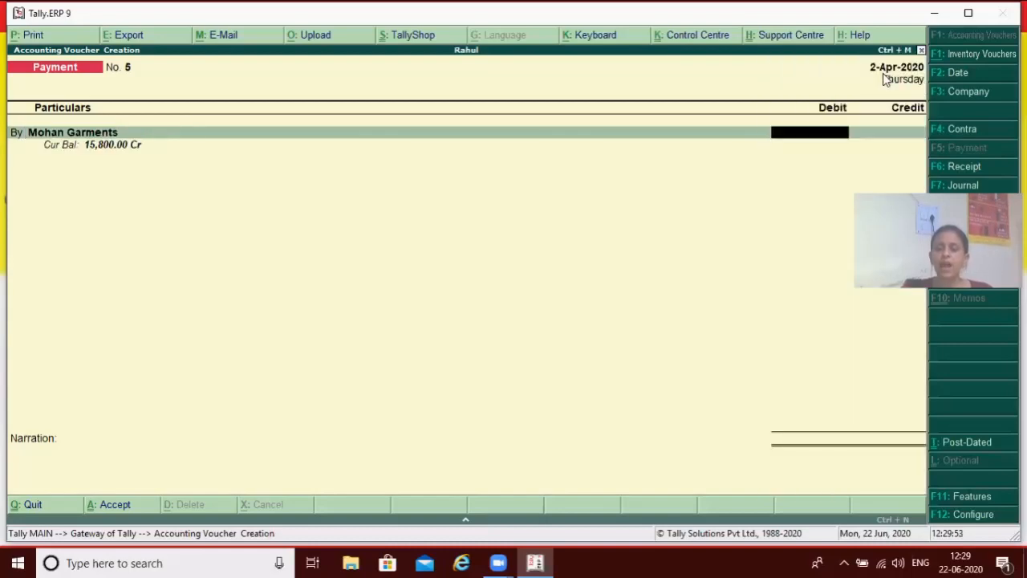
text(7800)
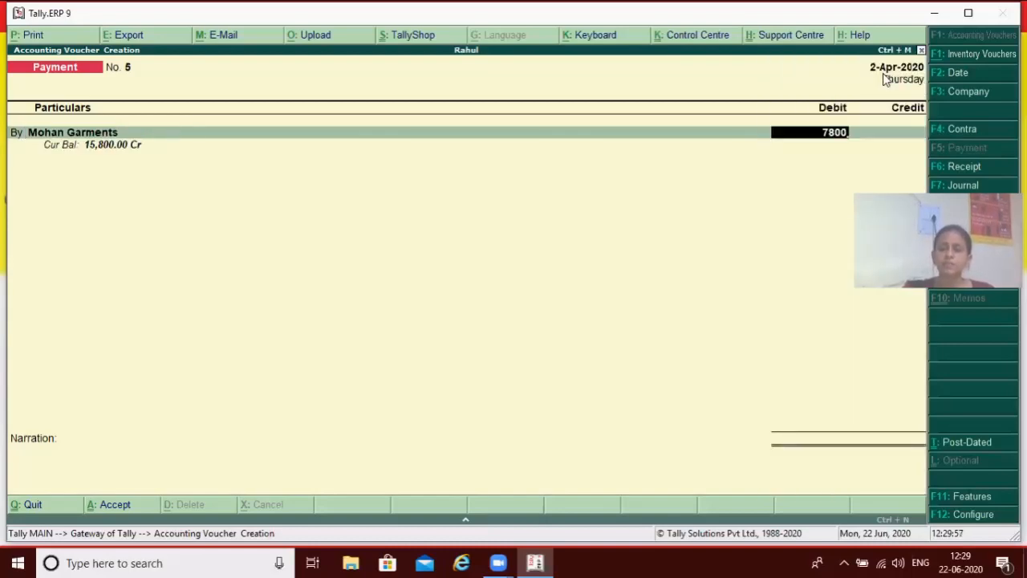
key(Return)
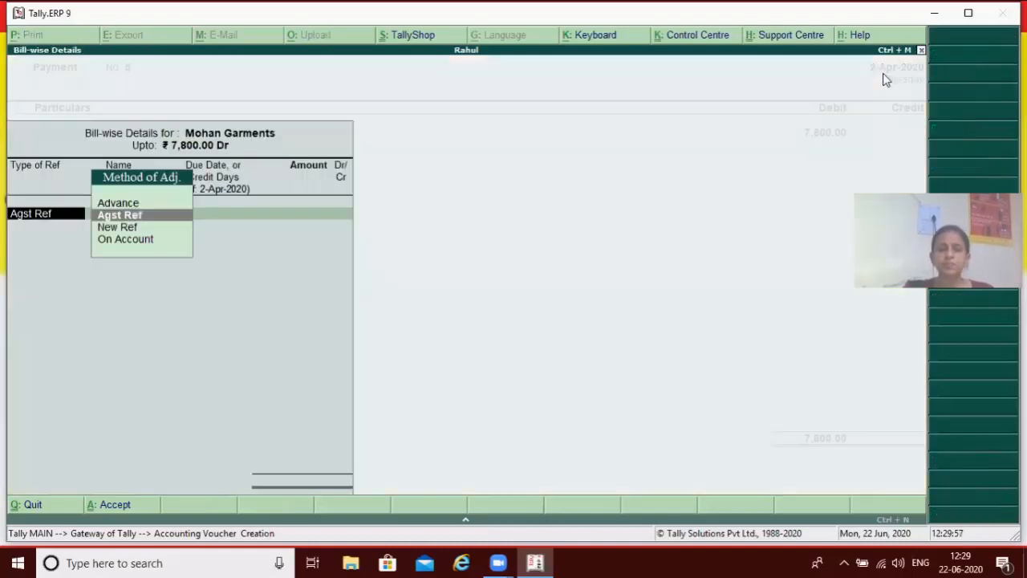
key(Return)
key(Return)
key(Return)
key(Return)
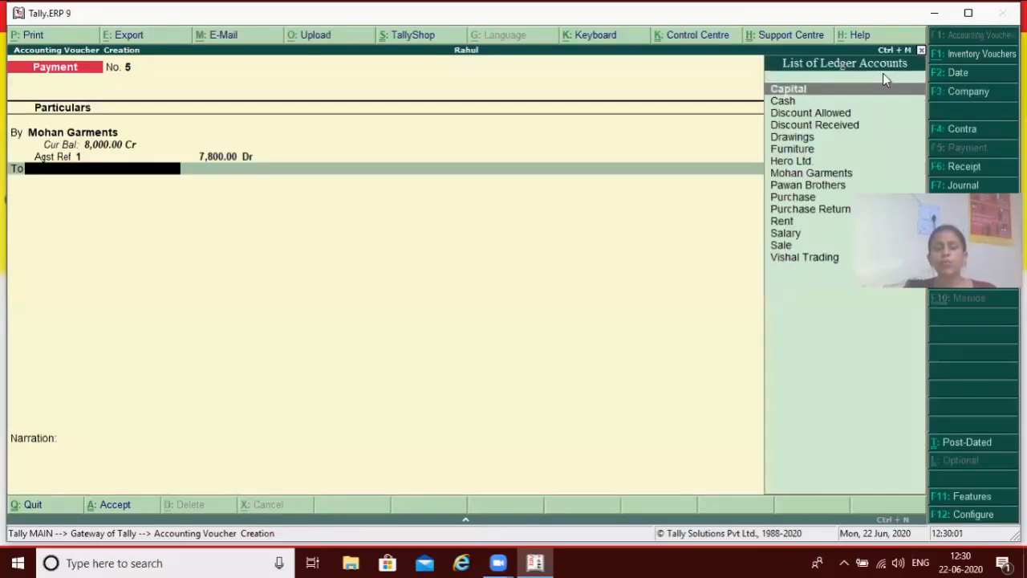
- Credit Cash 7,800.00, save the payment without narration, and return to the Gateway
text(C)
key(Down)
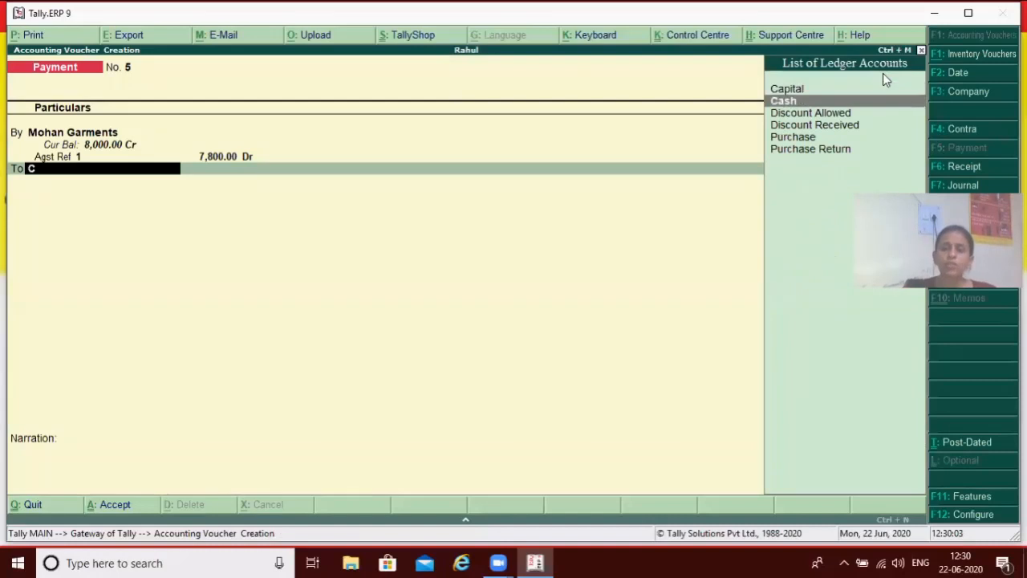
key(Return)
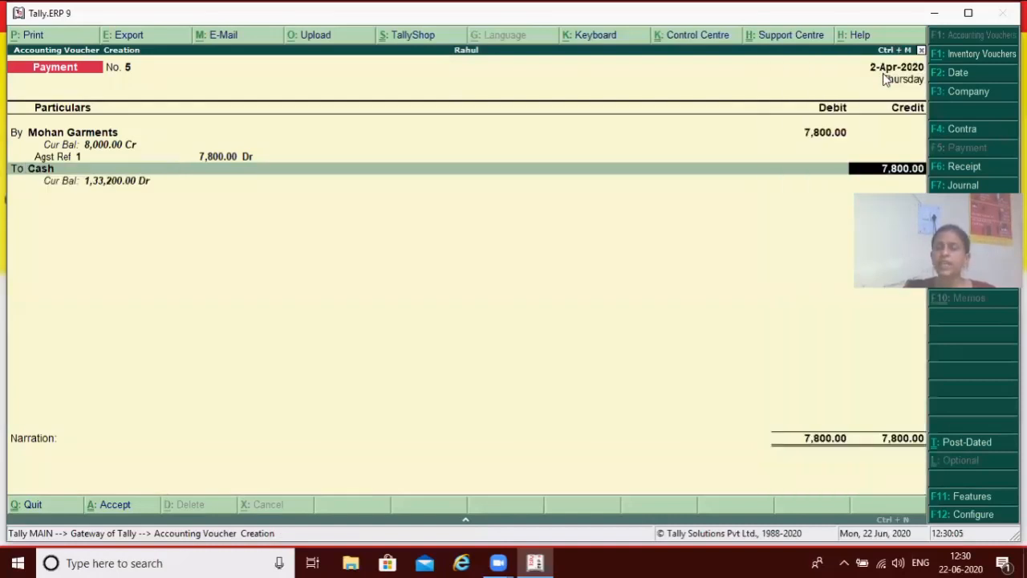
key(Return)
key(Return)
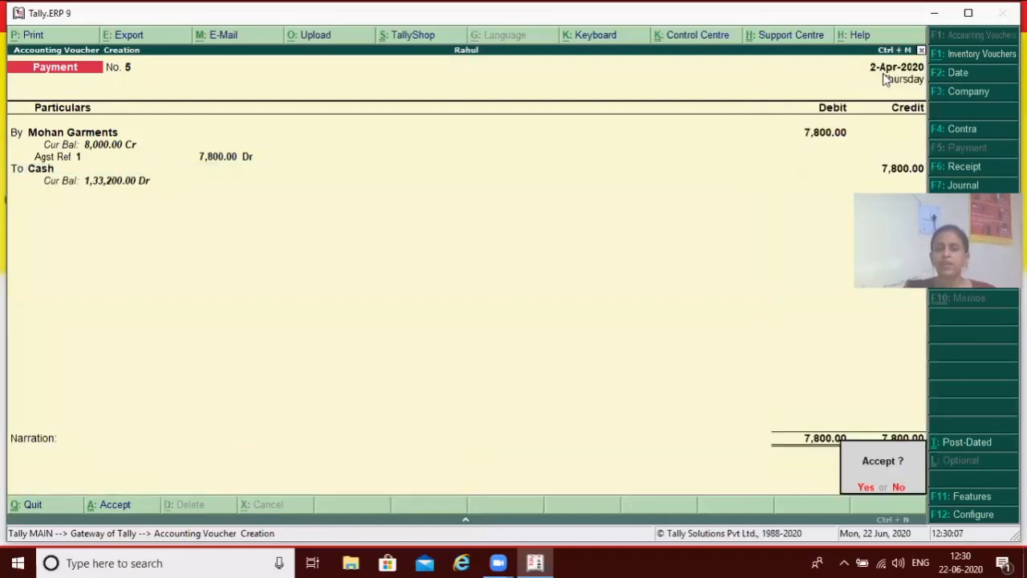
key(Return)
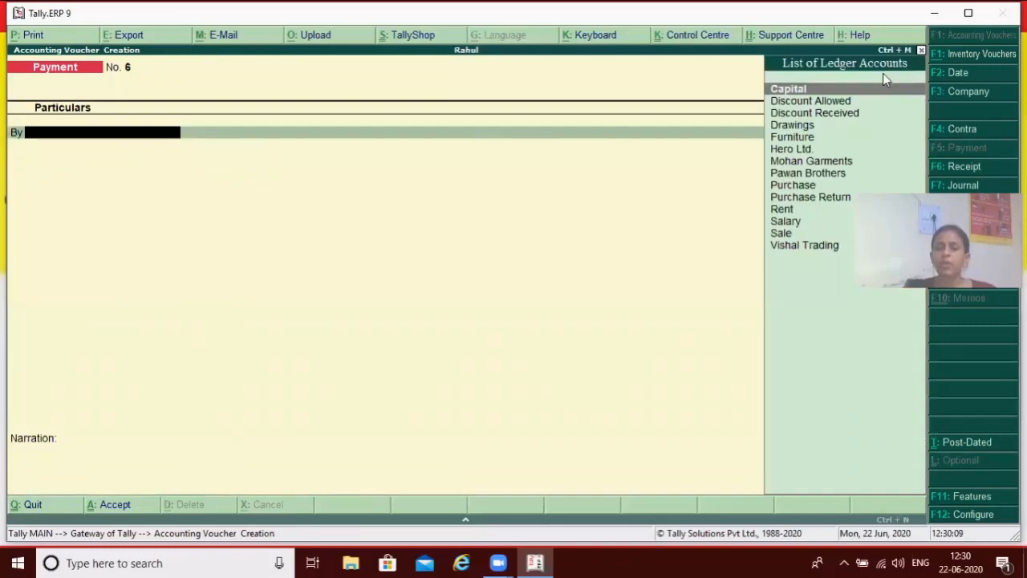
key(Escape)
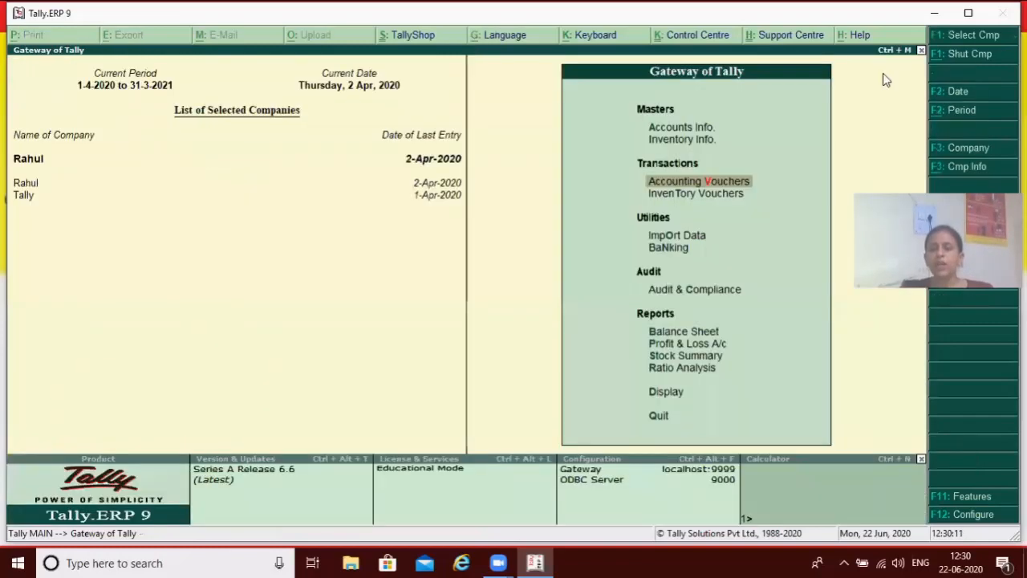
- Open the Mohan Garments payment from the Day Book for alteration
key(Down)
key(Down)
key(Down)
key(Down)
key(Down)
key(Down)
key(Down)
key(Down)
key(Down)
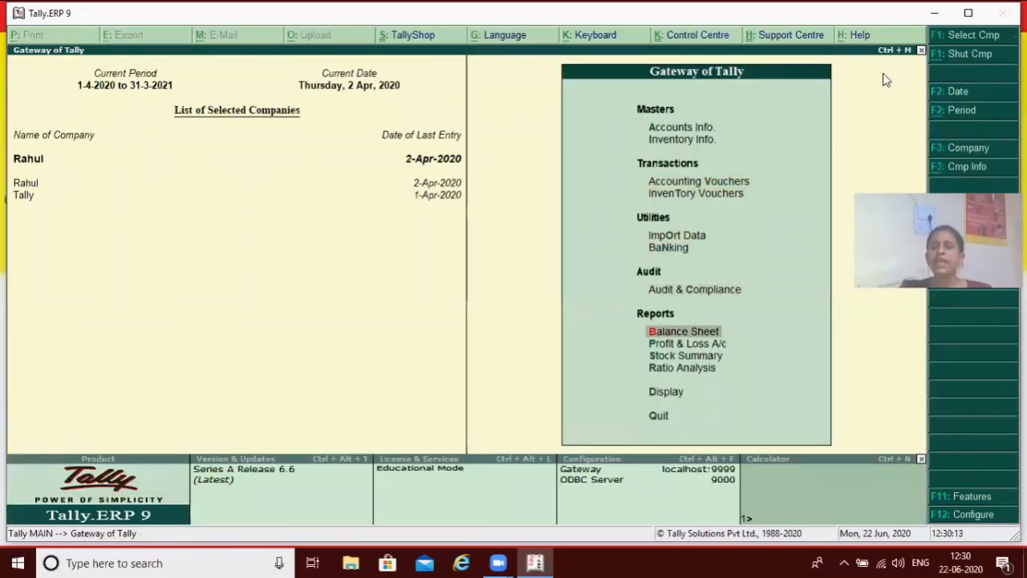
key(Return)
key(Down)
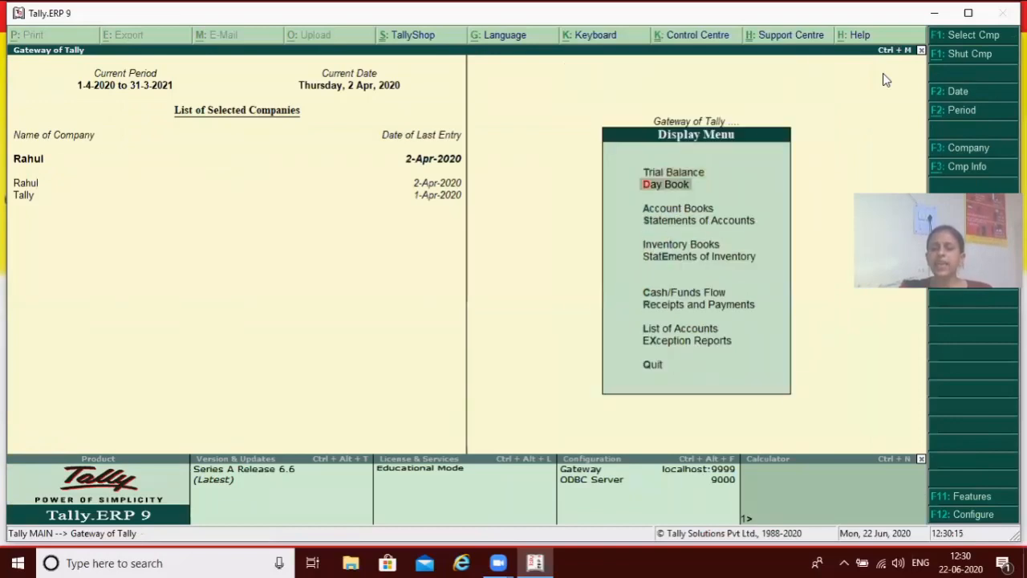
key(Return)
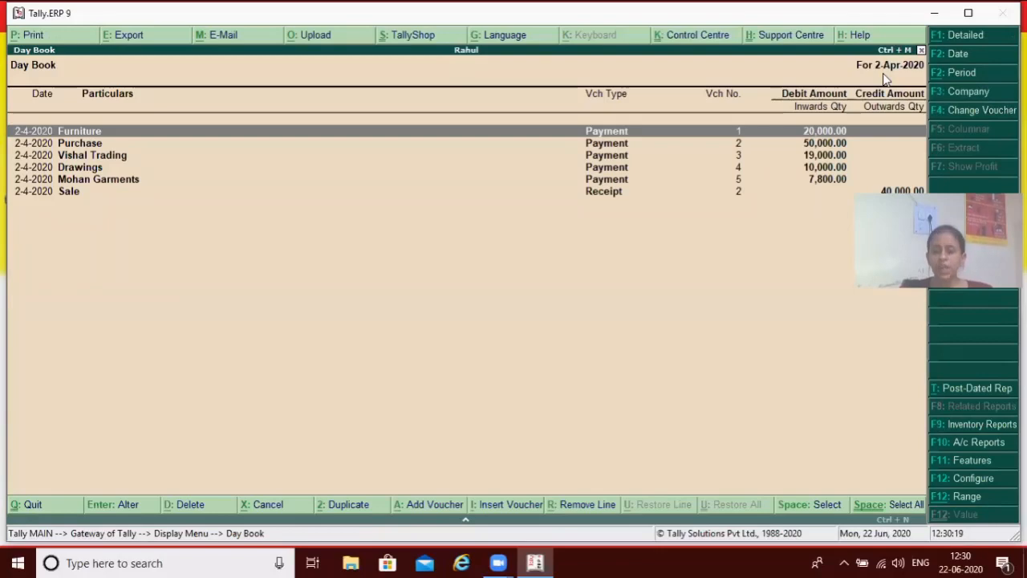
key(Down)
key(Down)
key(Down)
key(Down)
key(Return)
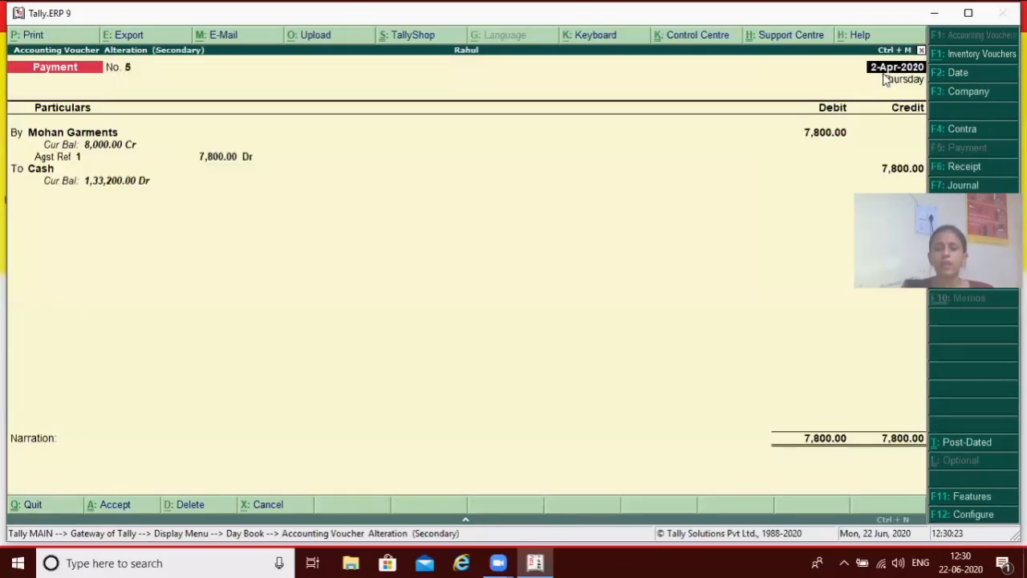
- Add the narration 'for cash paid to mohan', save, and return to the Gateway
key(Return)
key(Return)
key(Return)
key(Return)
key(Return)
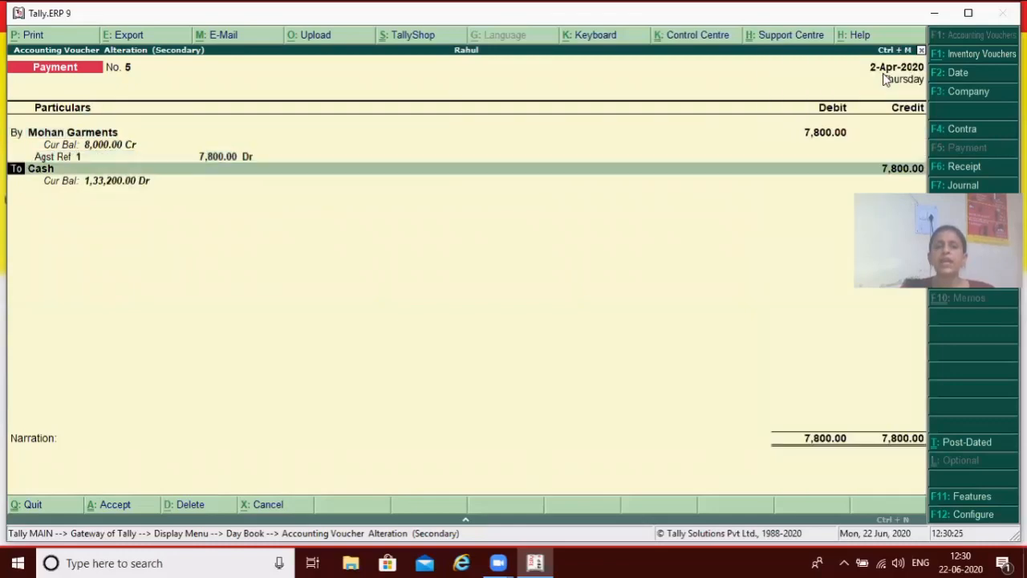
key(Return)
key(Return)
text(for)
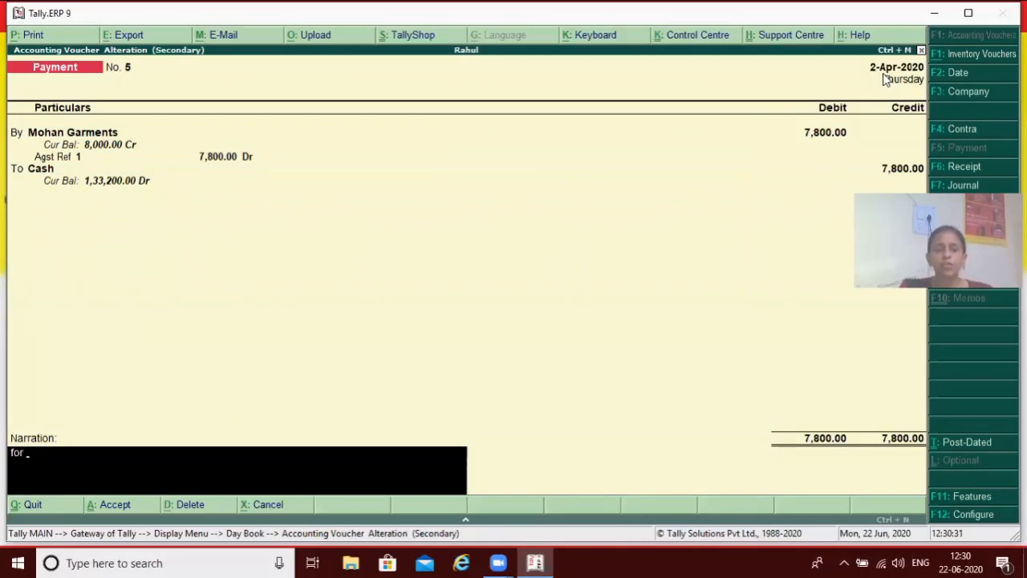
text( cash pai)
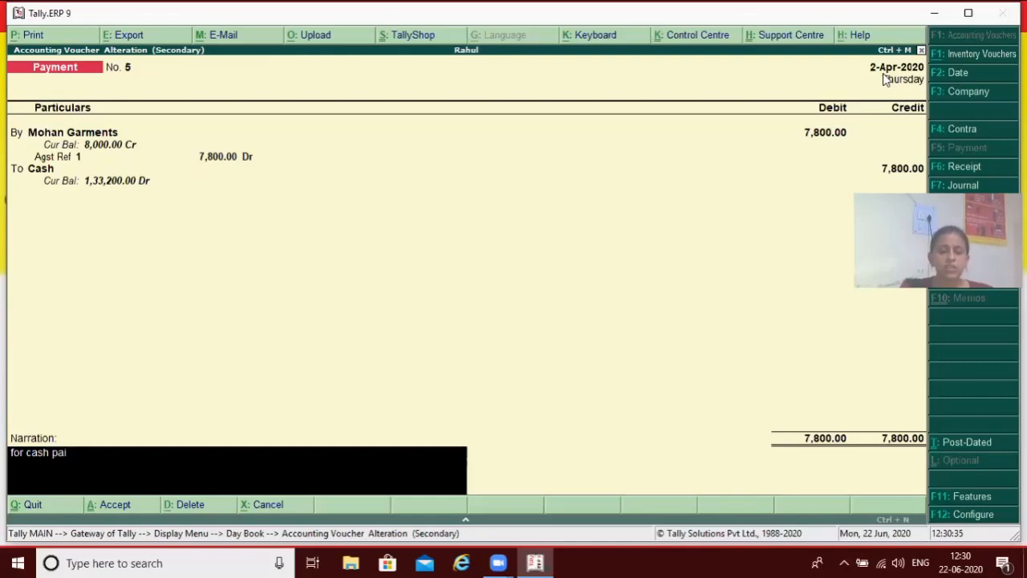
text(d to m)
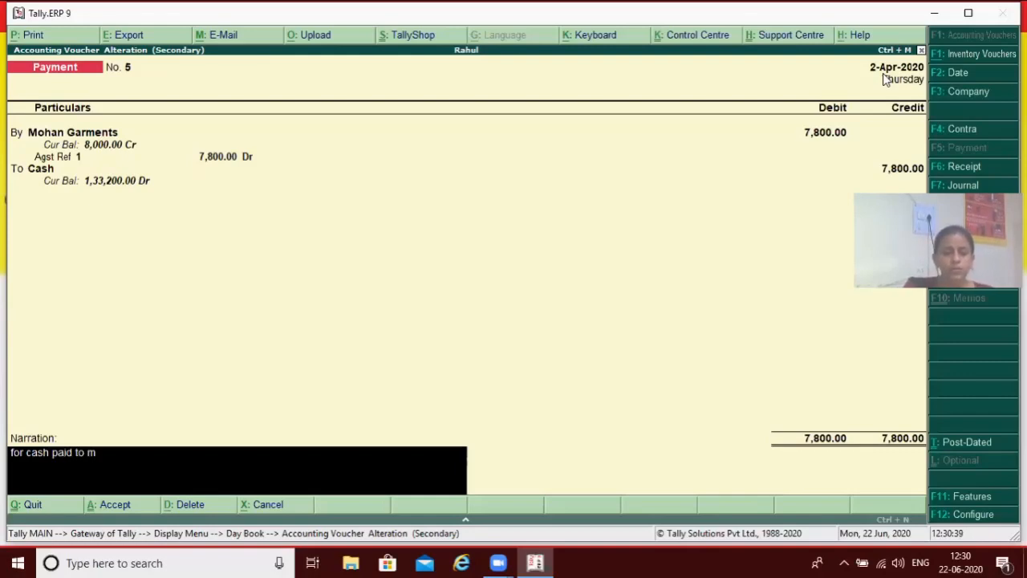
text(ohan)
key(Return)
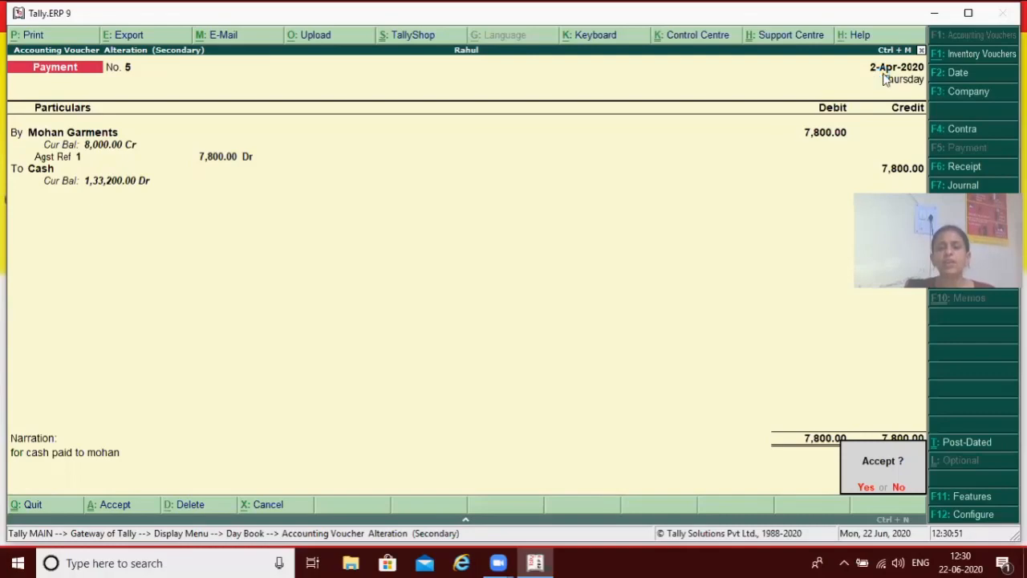
key(y)
key(Escape)
key(Escape)
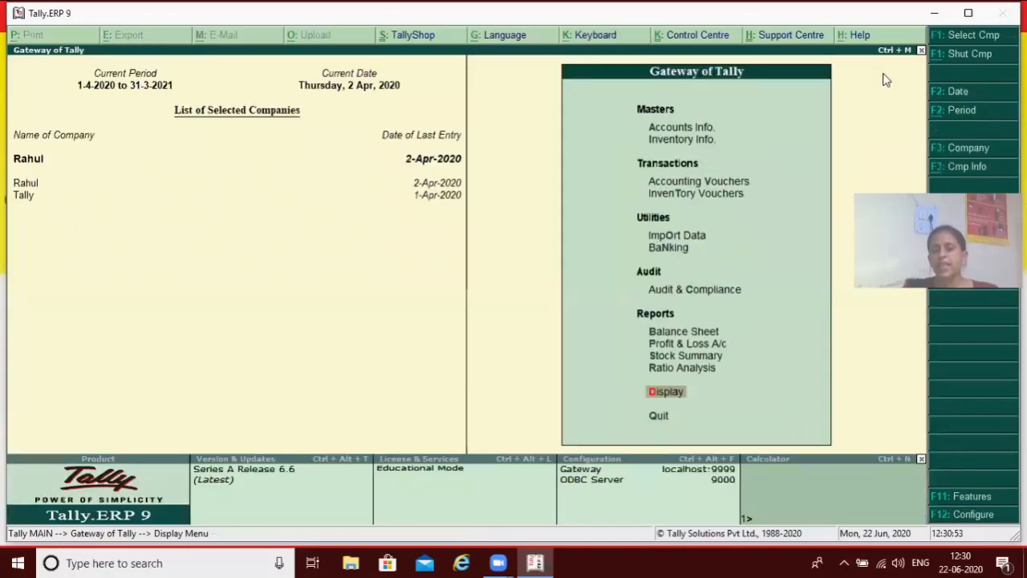
- Open a new Receipt voucher, No. 3, through Accounting Vouchers
key(Up)
key(Up)
key(Up)
key(Up)
key(Up)
key(Up)
key(Up)
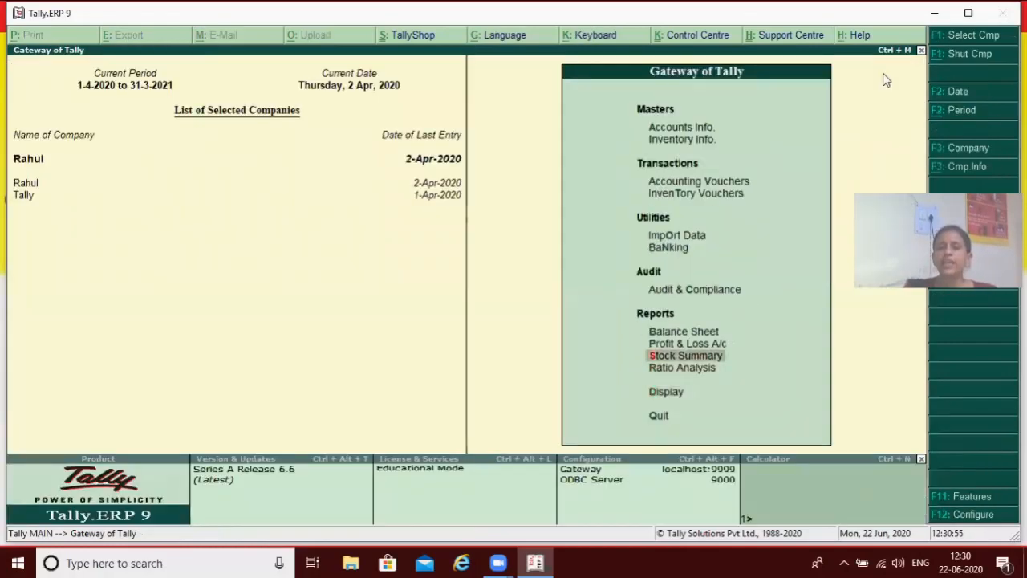
key(Up)
key(Up)
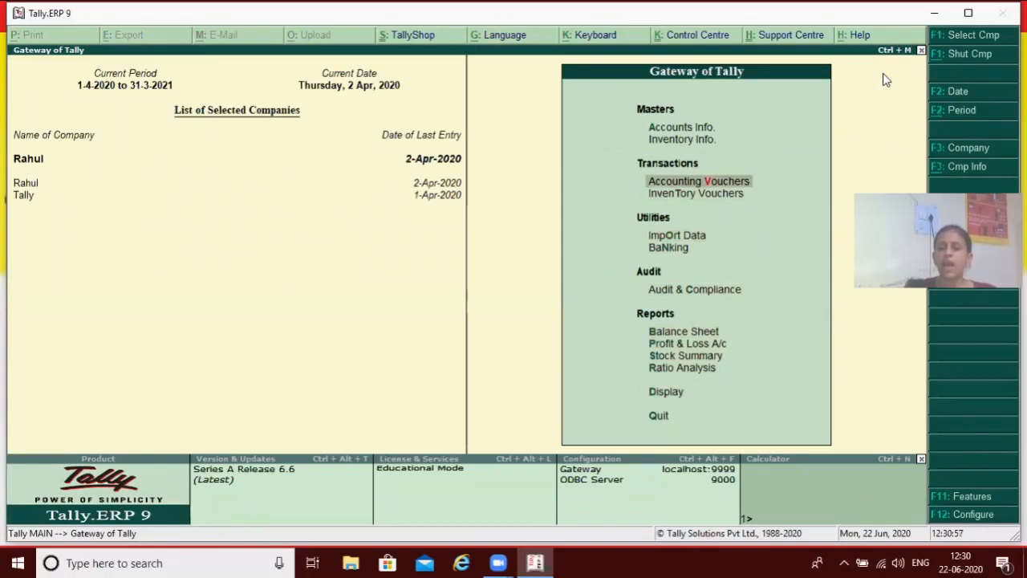
key(Return)
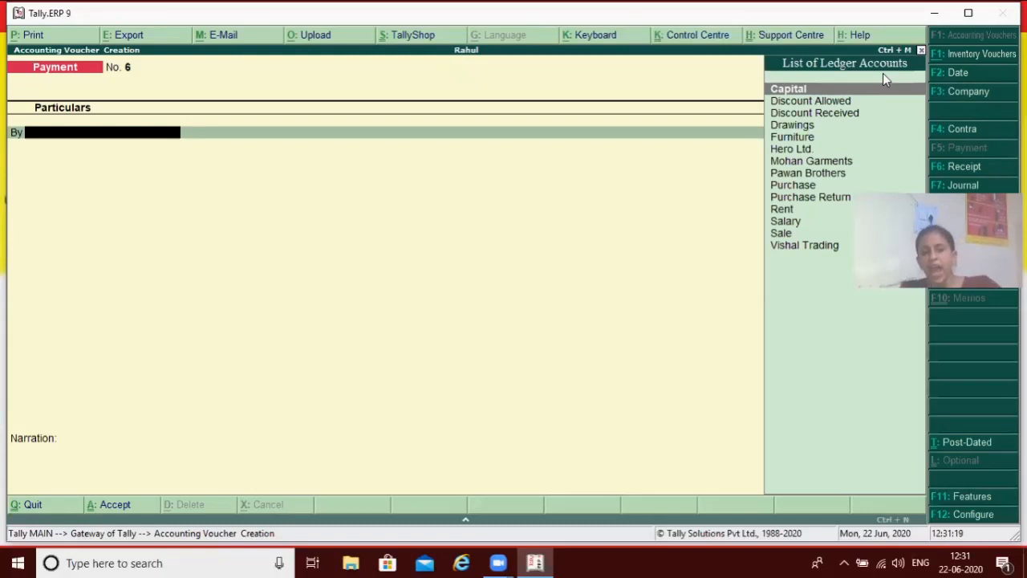
key(F6)
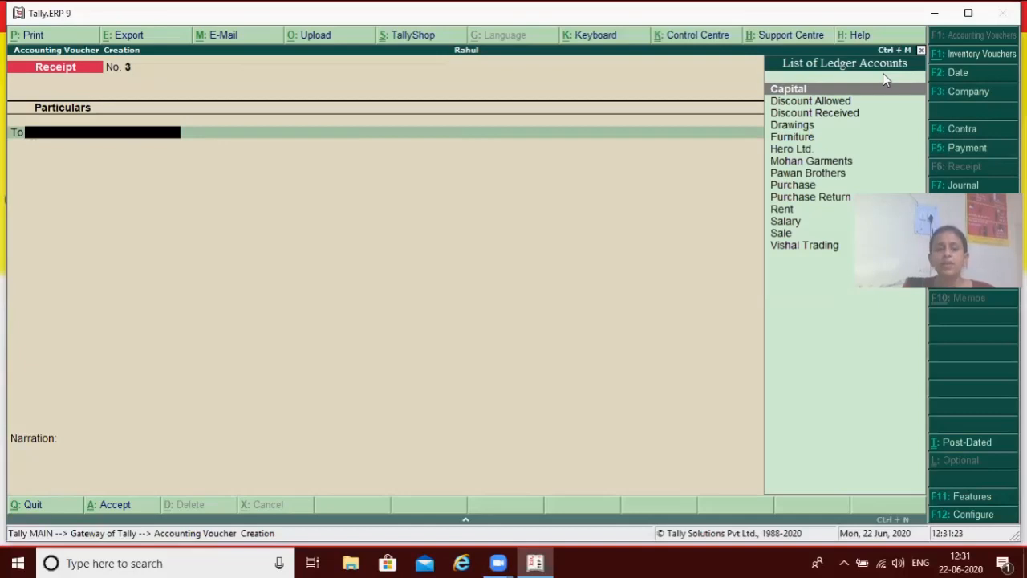
- Credit Hero Ltd. 8,850.00 against bill reference 1
text(H)
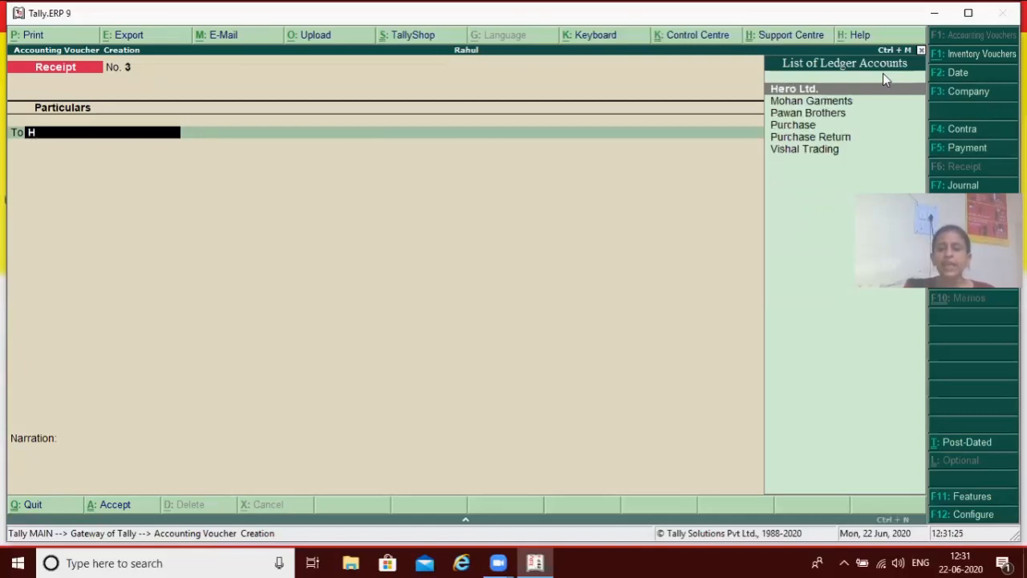
key(Return)
text(8850)
key(Return)
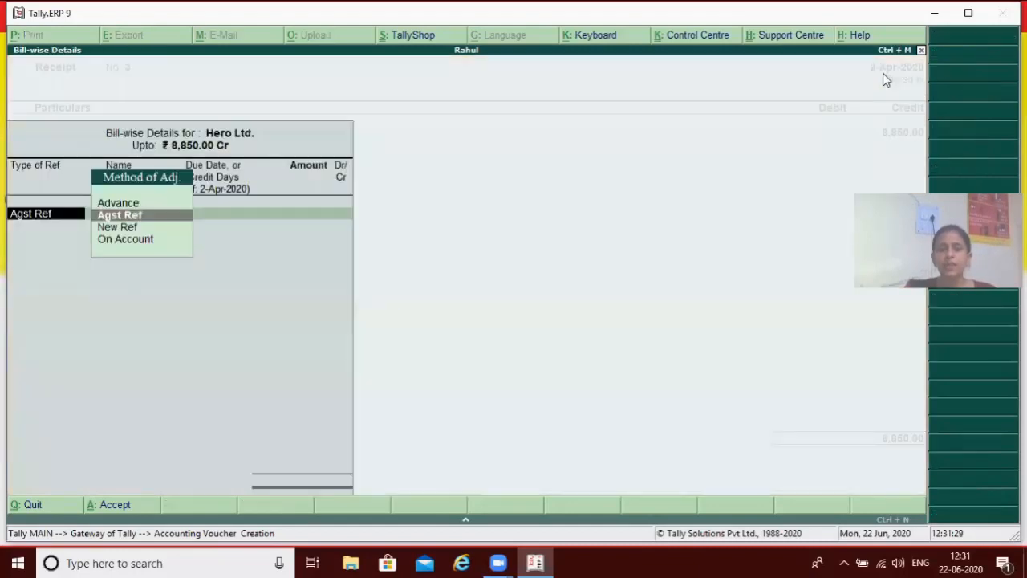
key(Return)
key(Return)
key(Return)
key(Return)
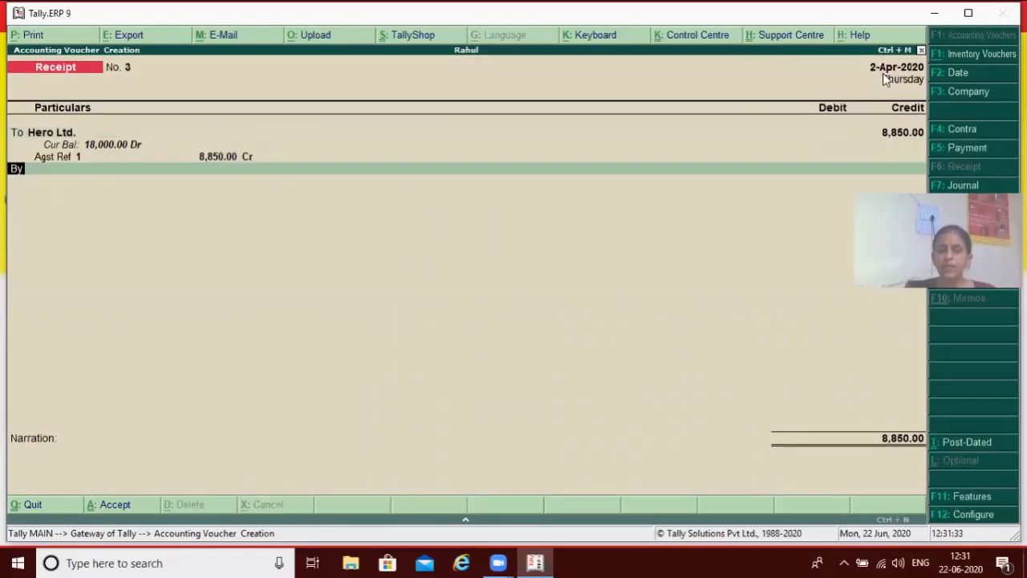
- Debit Cash 8,850.00, narrate 'for cAsh received from hero ltd', and save the receipt
key(Return)
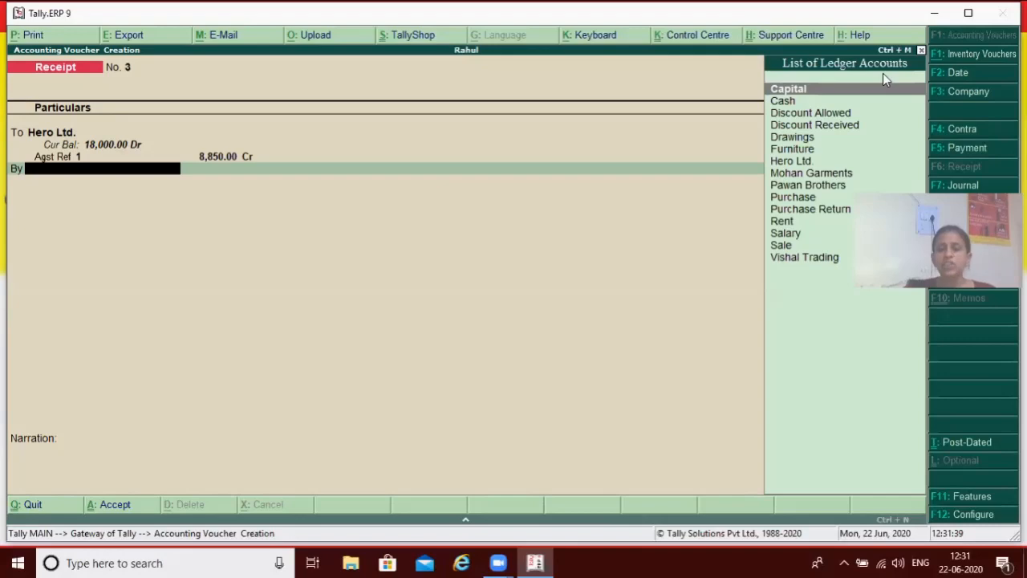
key(Down)
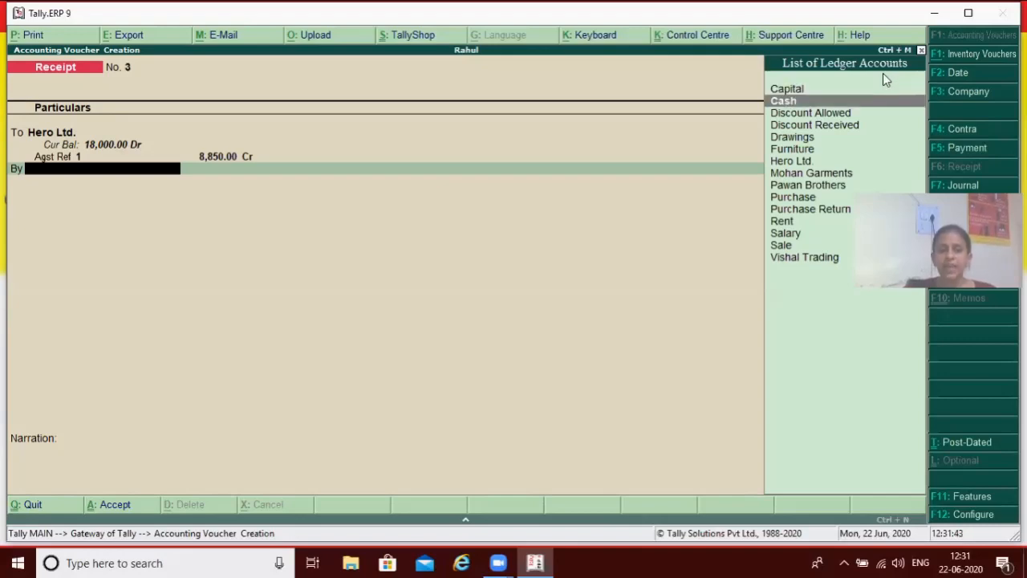
key(Return)
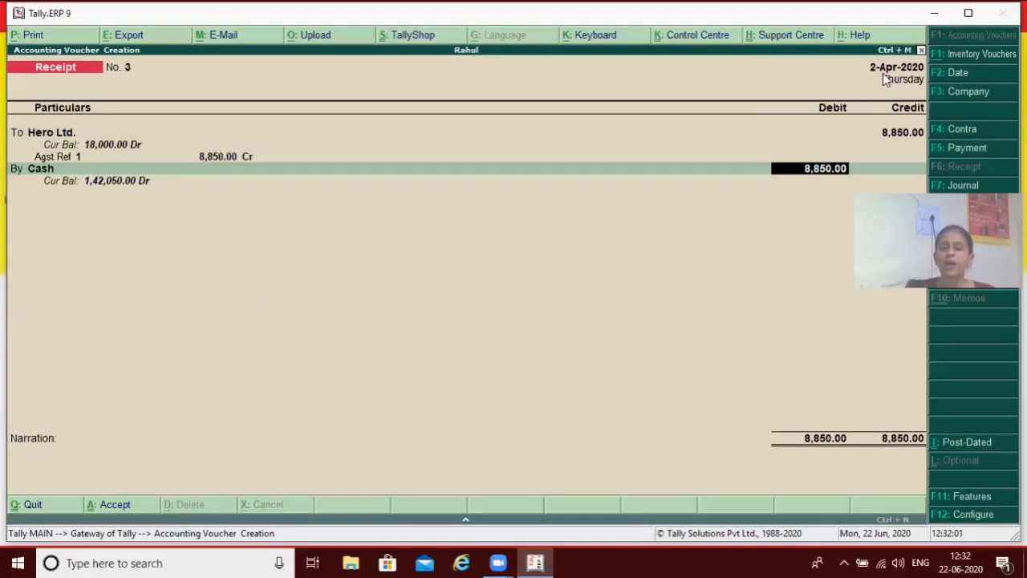
key(Return)
text(fo)
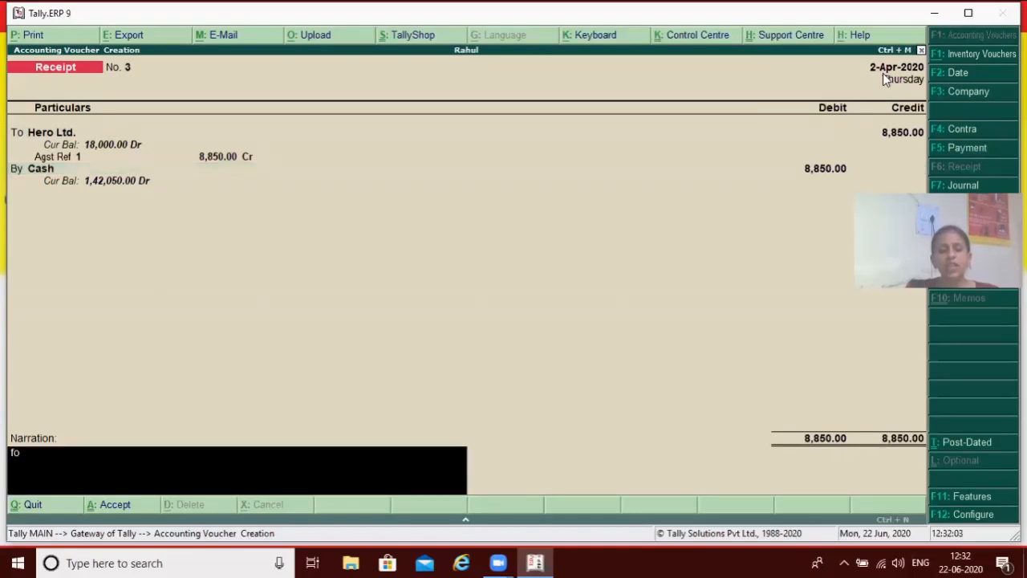
text(r cA)
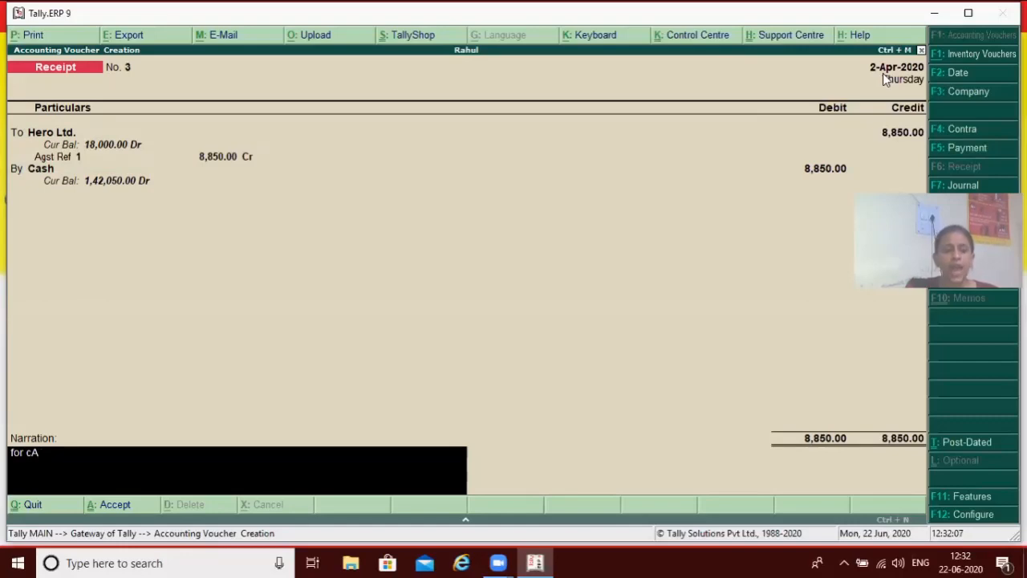
text(sh)
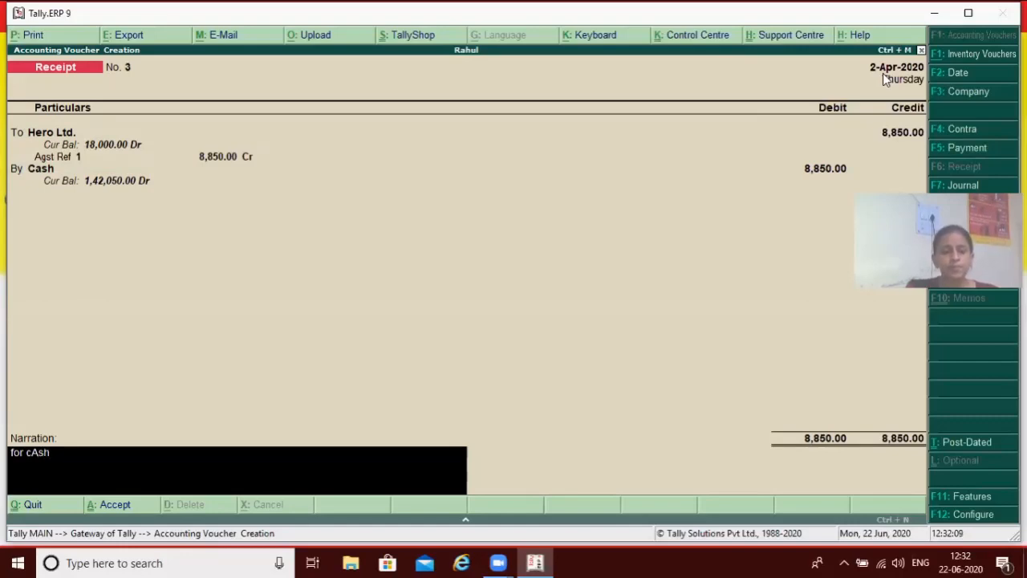
text( received f)
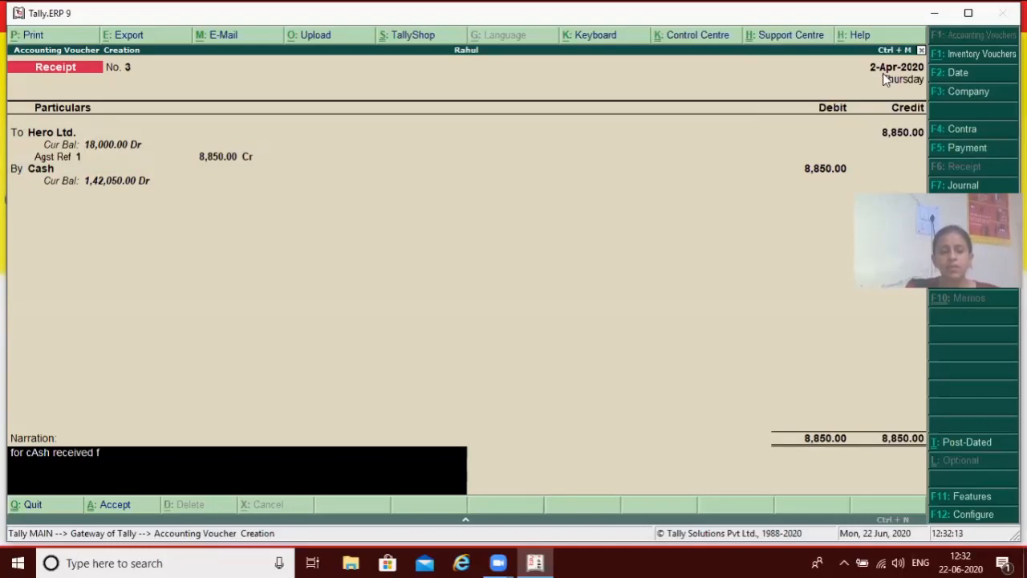
text(rom hero ltd)
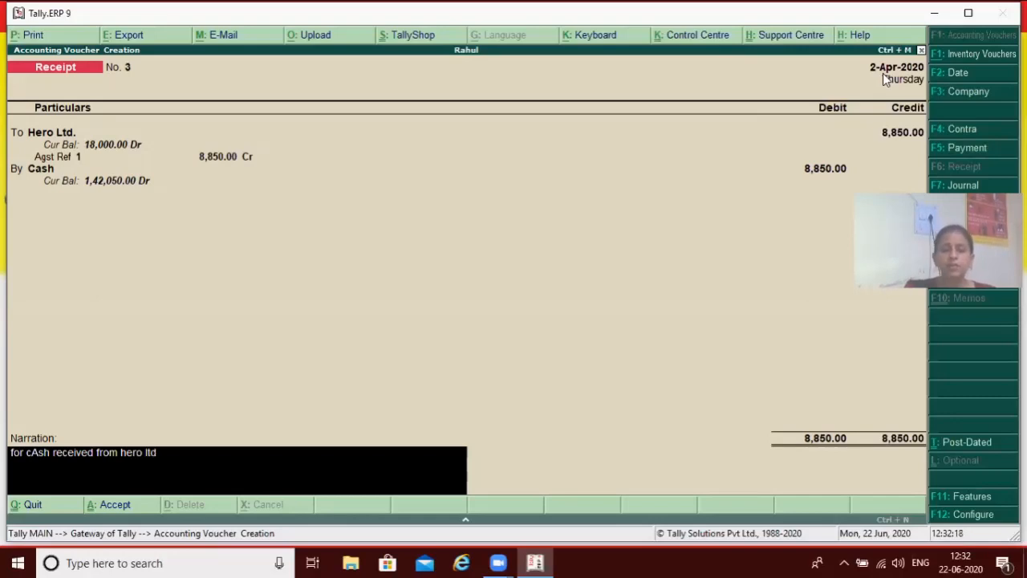
key(Return)
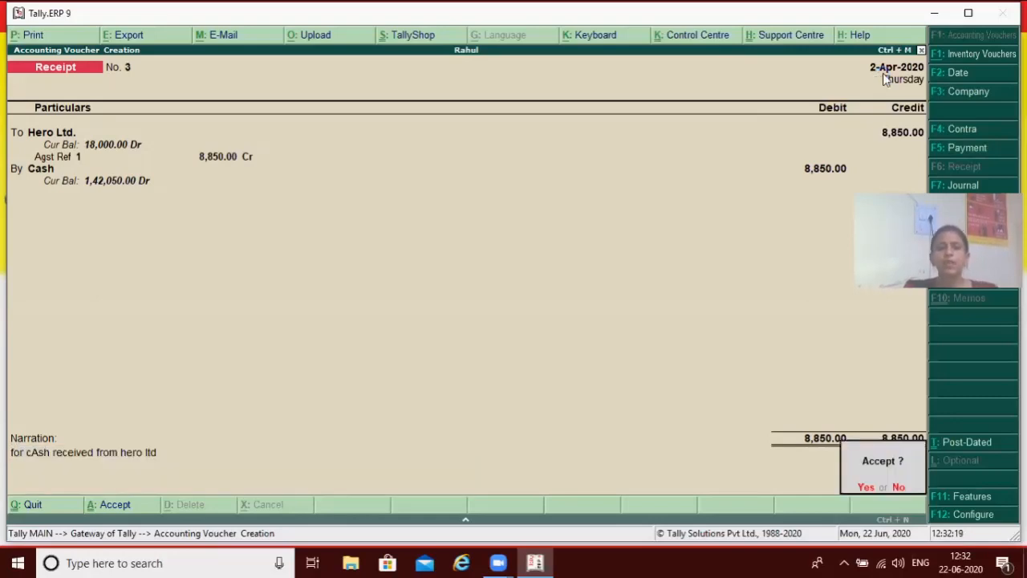
key(Return)
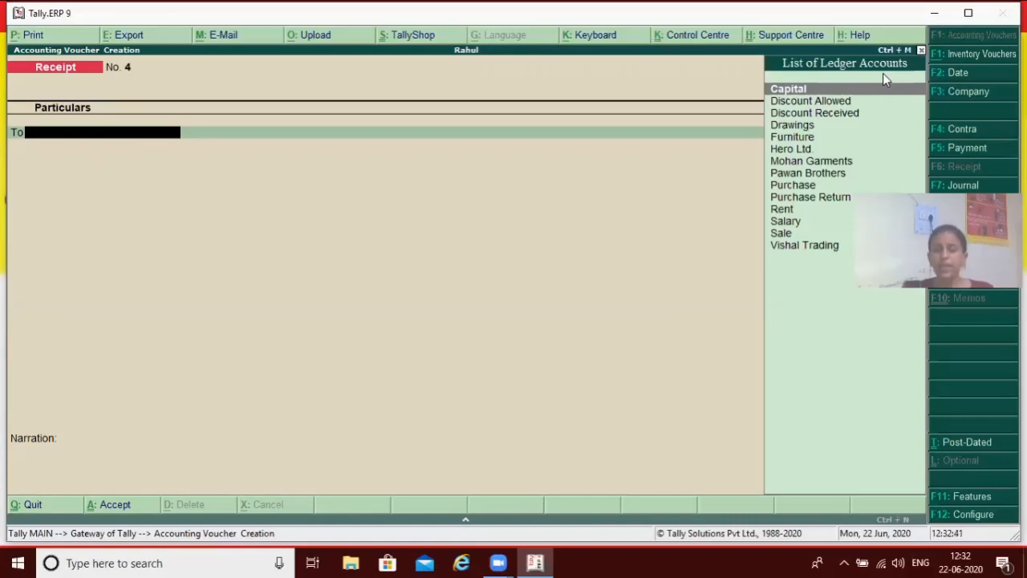
- Credit the Sale ledger with 12,000.00 on Receipt No. 4
text(S)
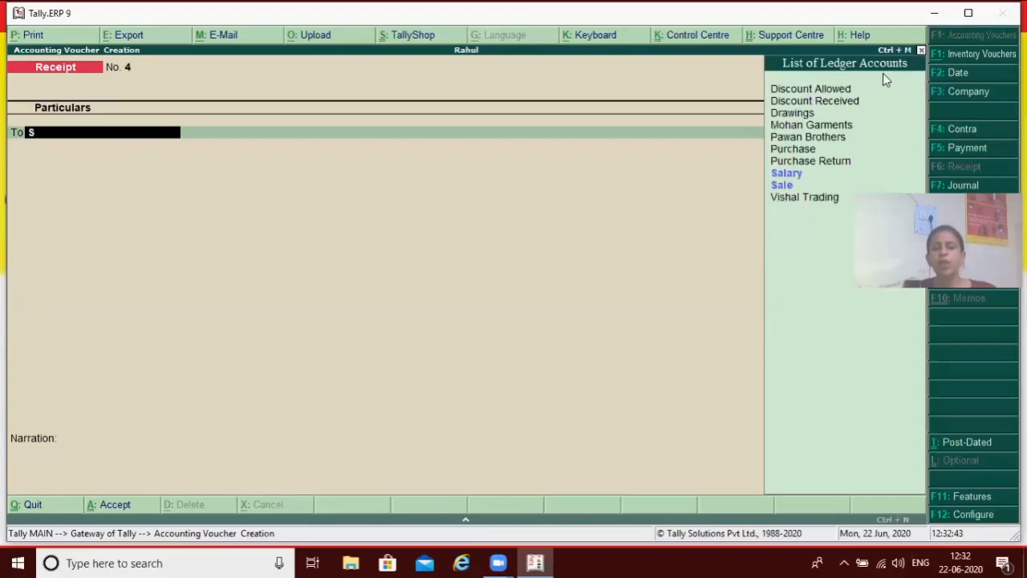
key(Return)
key(Escape)
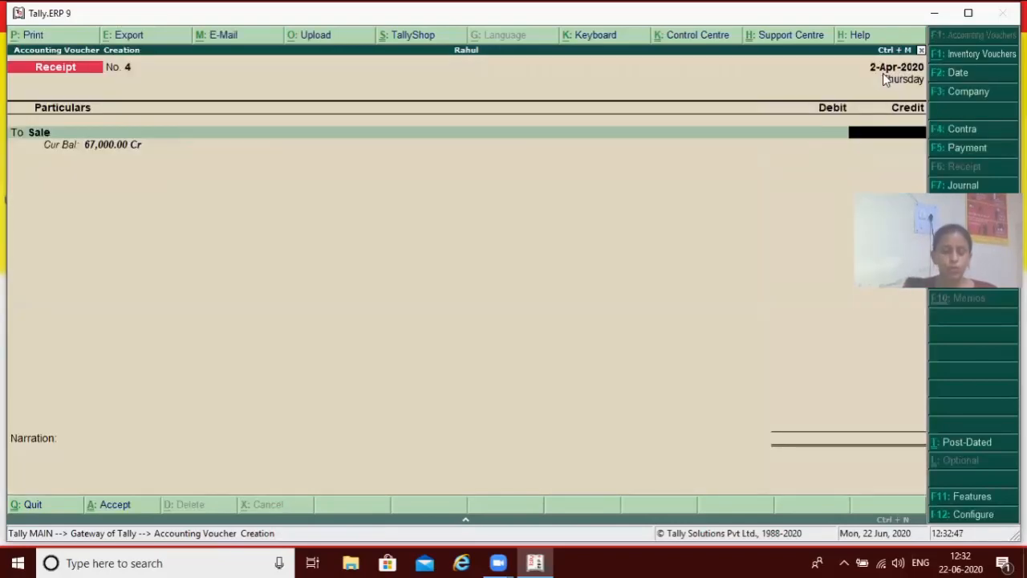
text(12,000)
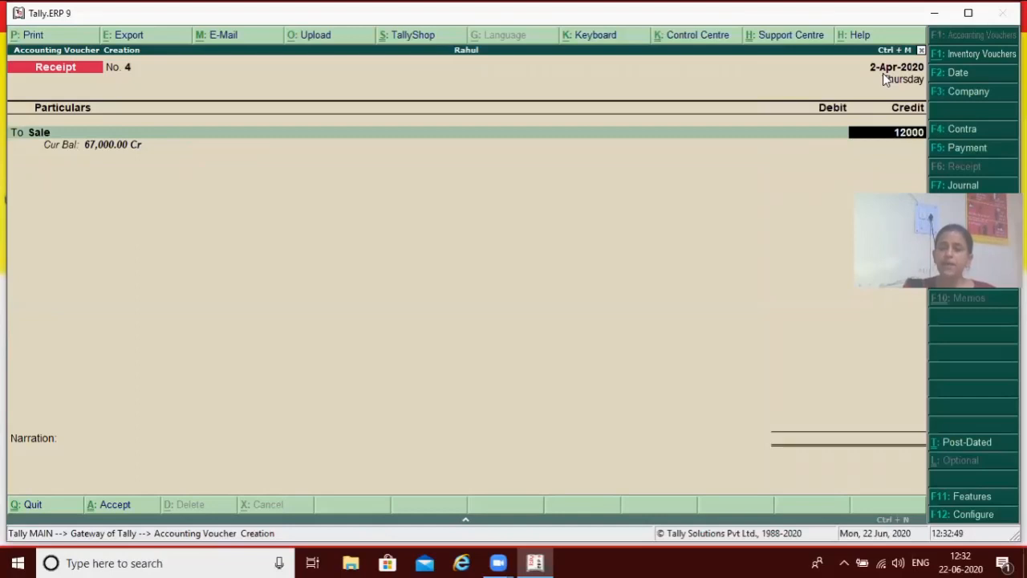
key(Return)
key(Return)
key(Return)
key(Return)
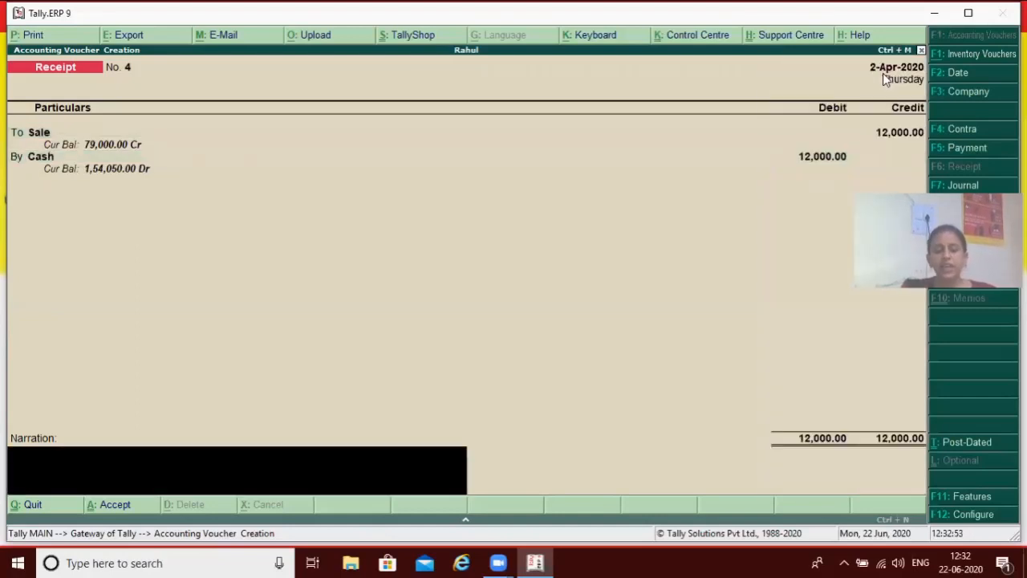
- Narrate 'for goods sold for cash' and save the receipt
text(for cas)
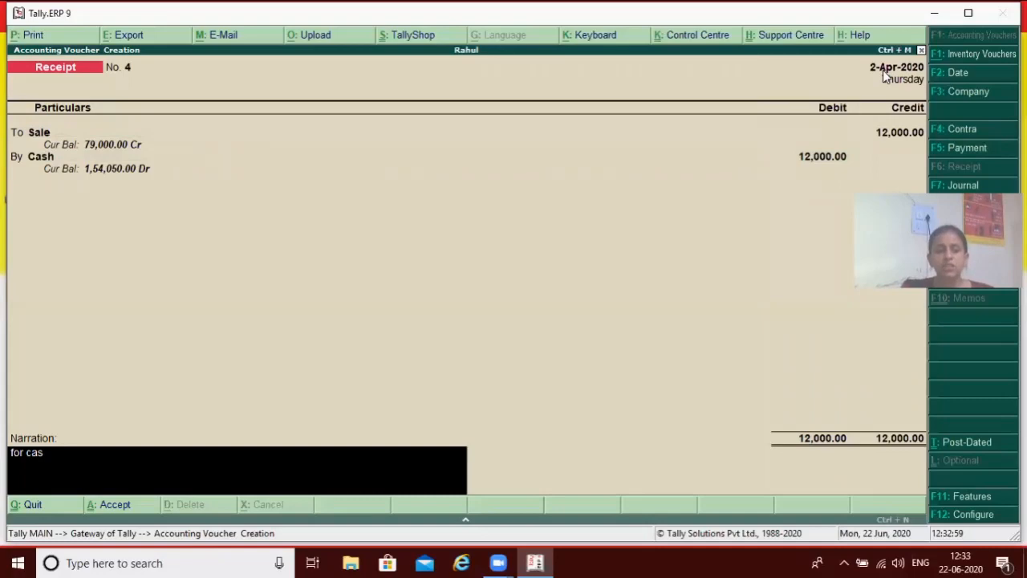
key(BackSpace)
key(BackSpace)
key(BackSpace)
text(goods s)
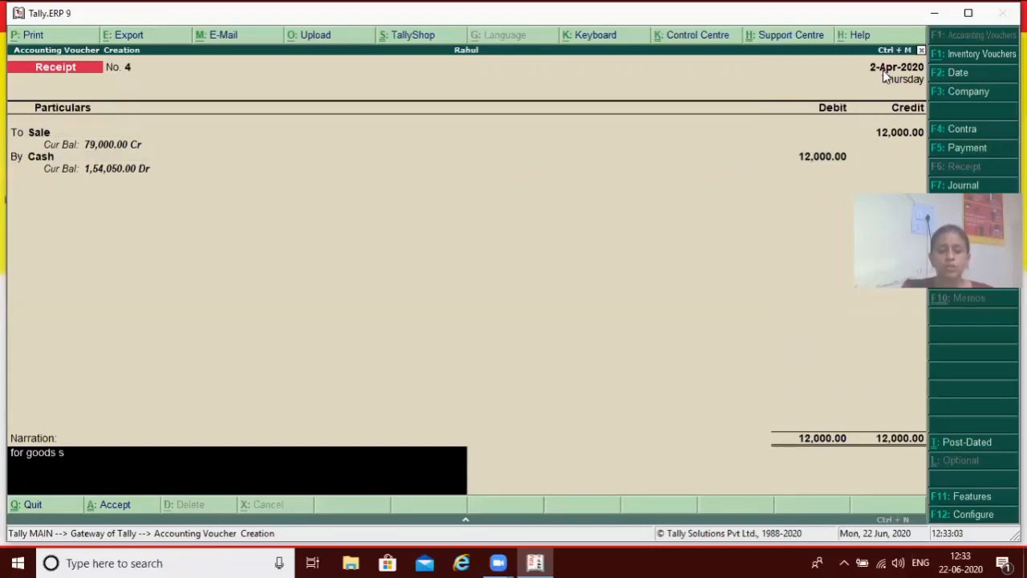
text(old)
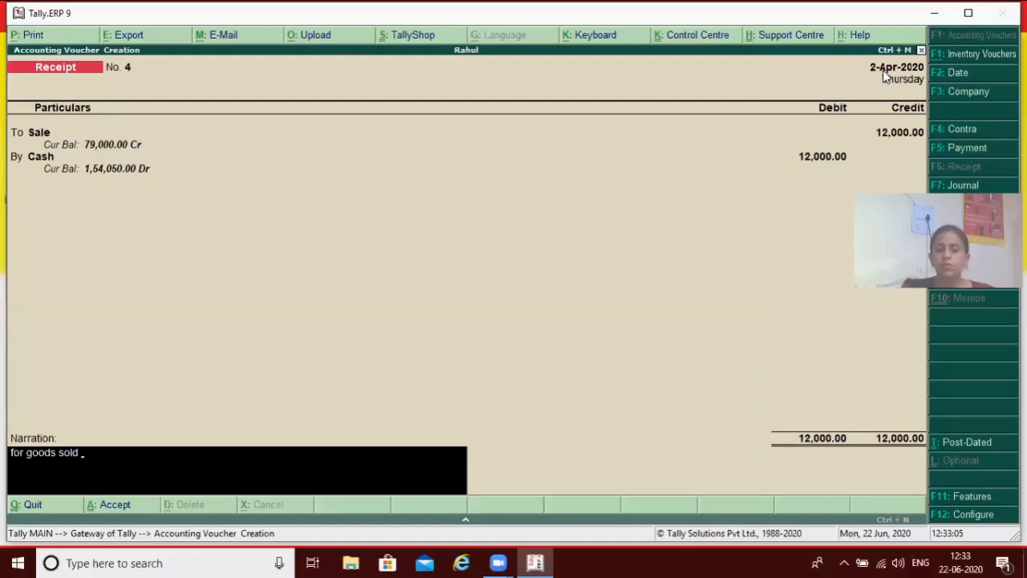
text( fror cash)
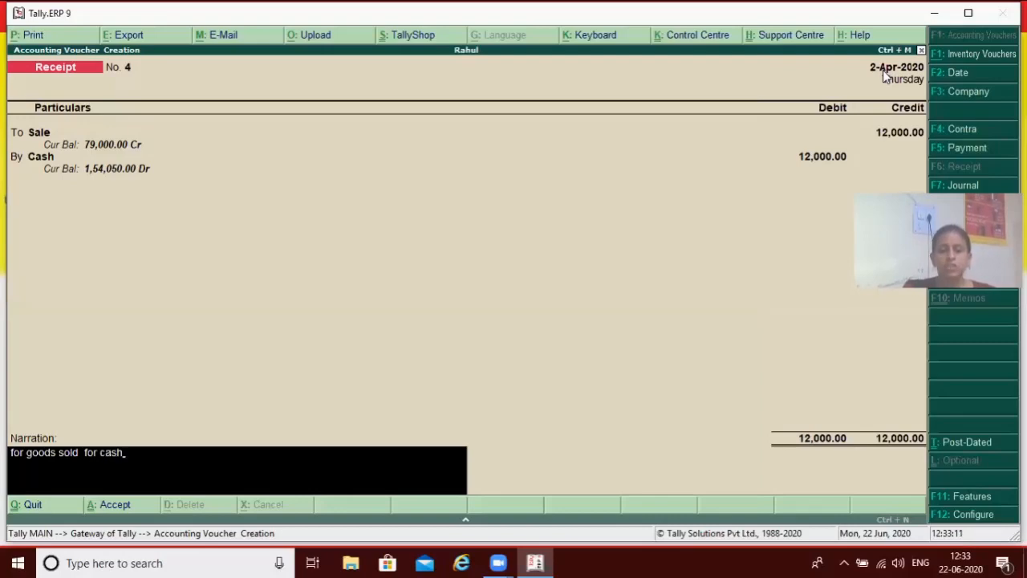
key(Return)
key(y)
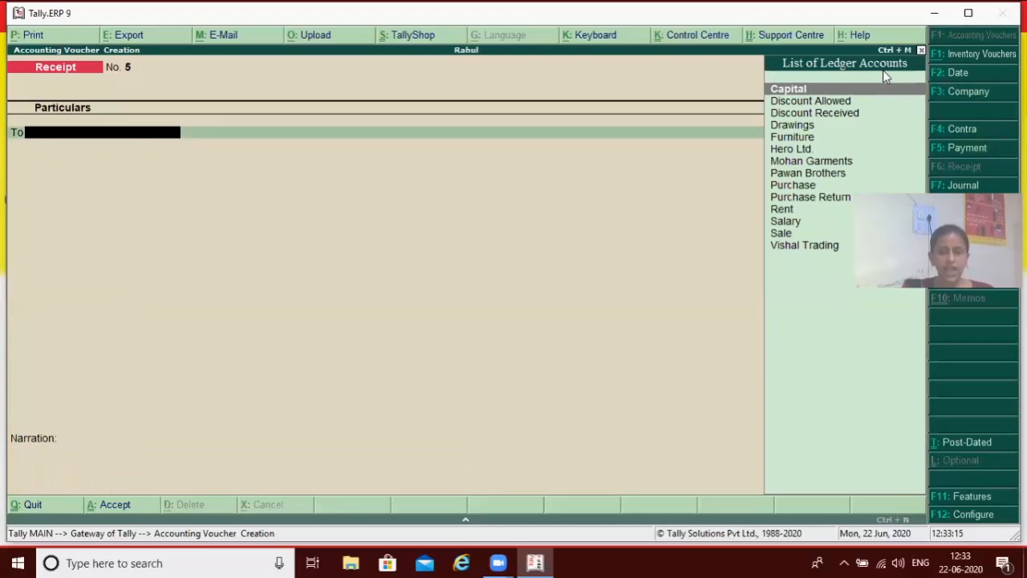
- Close the blank voucher and view Receipt No. 4 (Sale, 12,000.00) from the Day Book
key(Escape)
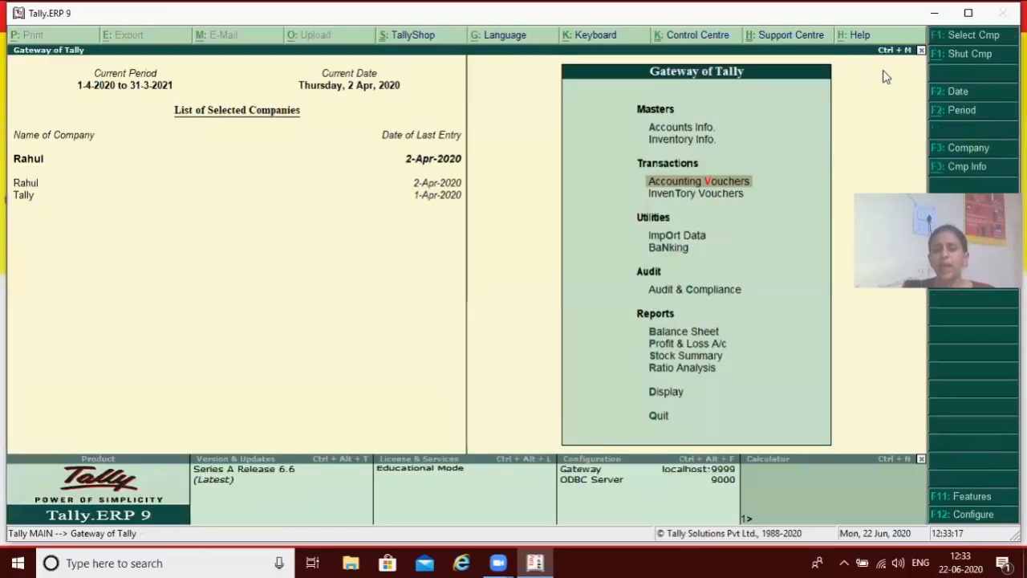
key(d)
key(Down)
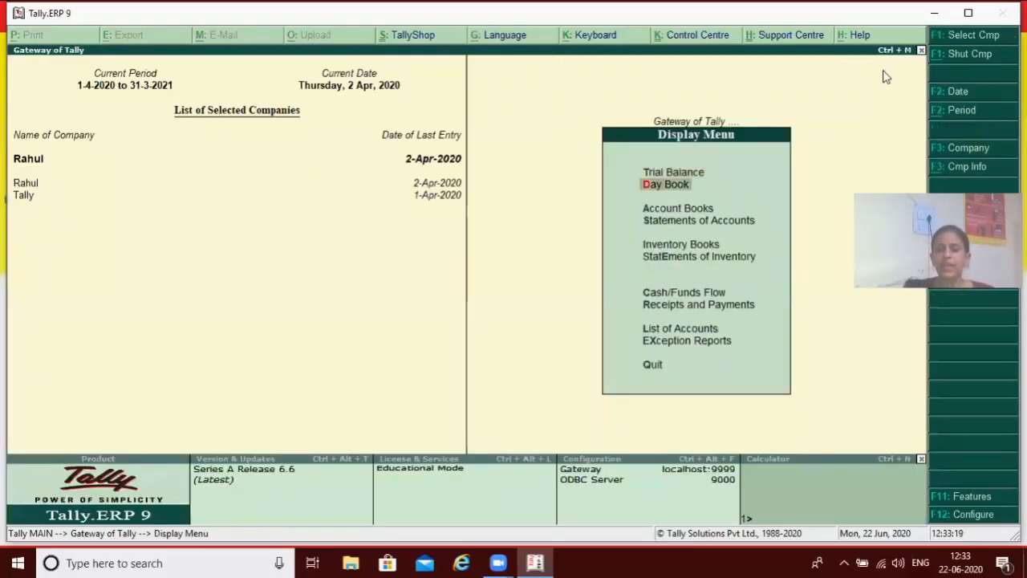
key(Return)
key(Down)
key(Down)
key(Down)
key(Down)
key(Down)
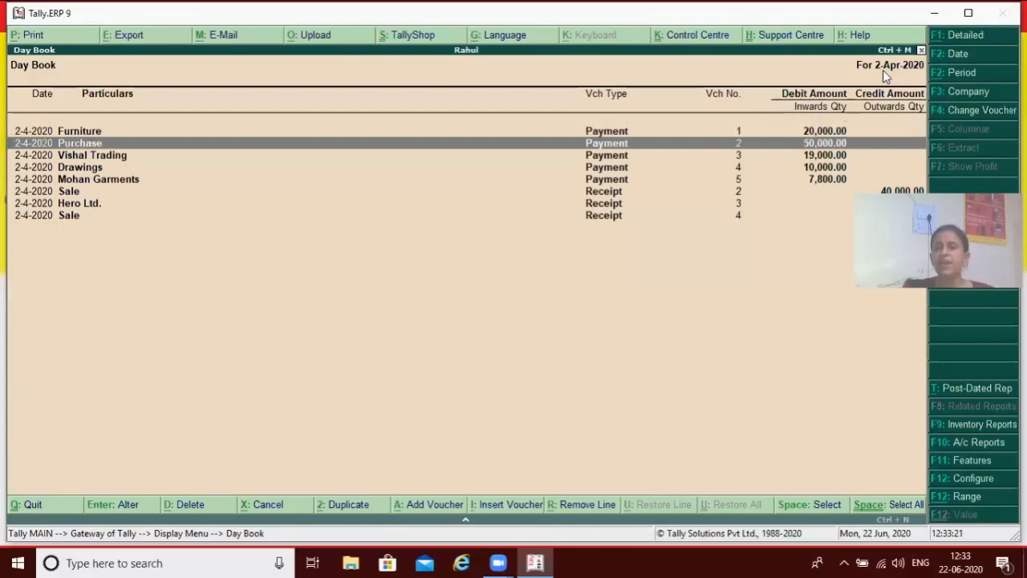
key(Down)
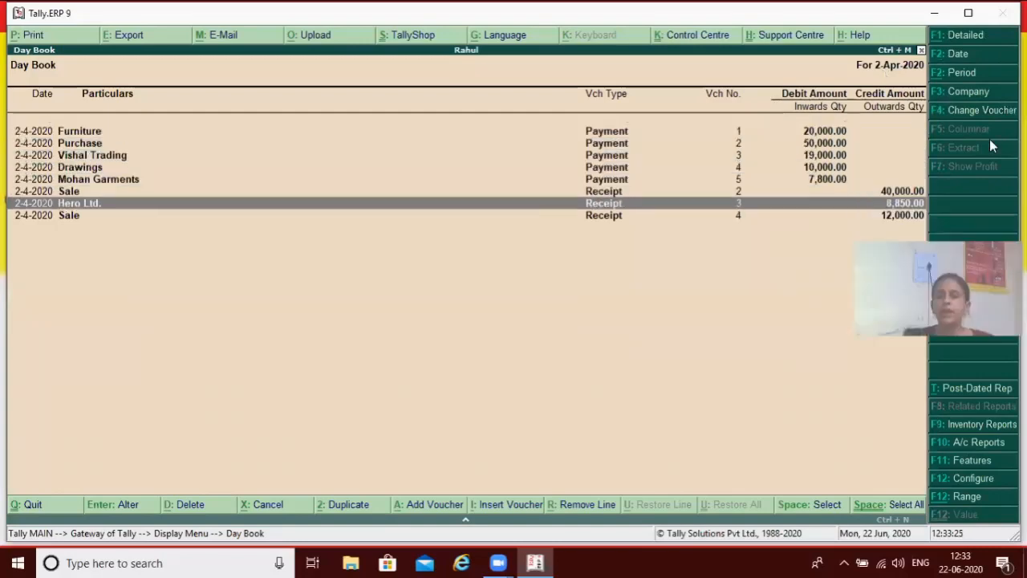
key(Down)
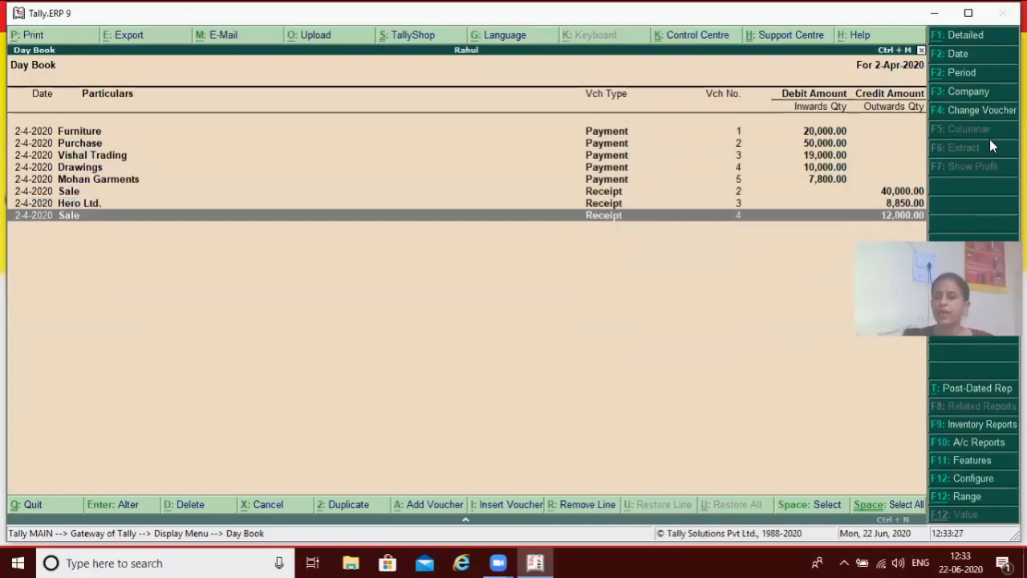
key(Return)
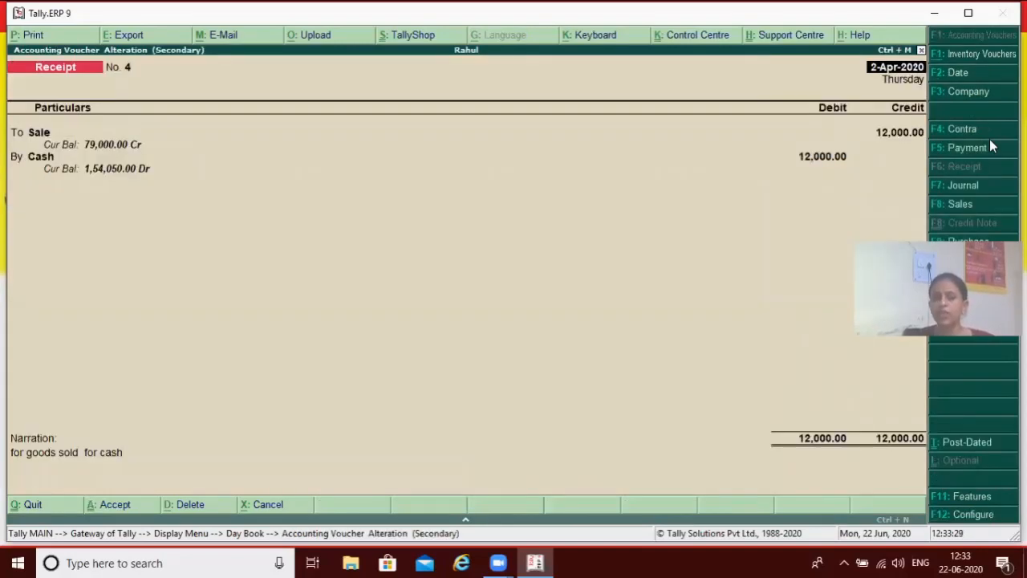
- Leave Receipt No. 4 unchanged and return to the Gateway of Tally
key(Escape)
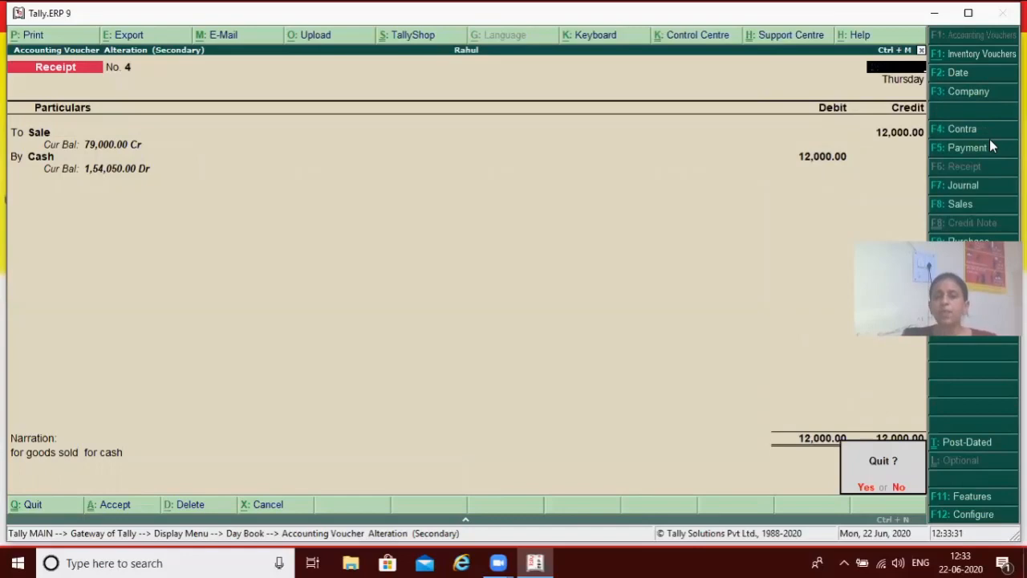
key(y)
key(Escape)
key(Escape)
key(Up)
key(Up)
key(Up)
key(Up)
key(Up)
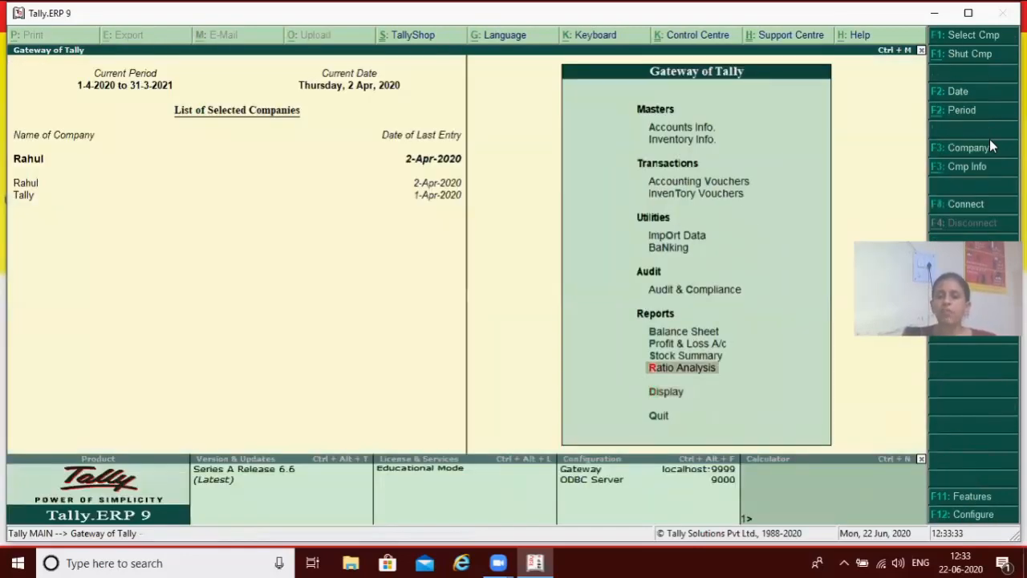
key(Up)
key(Up)
key(Up)
key(Up)
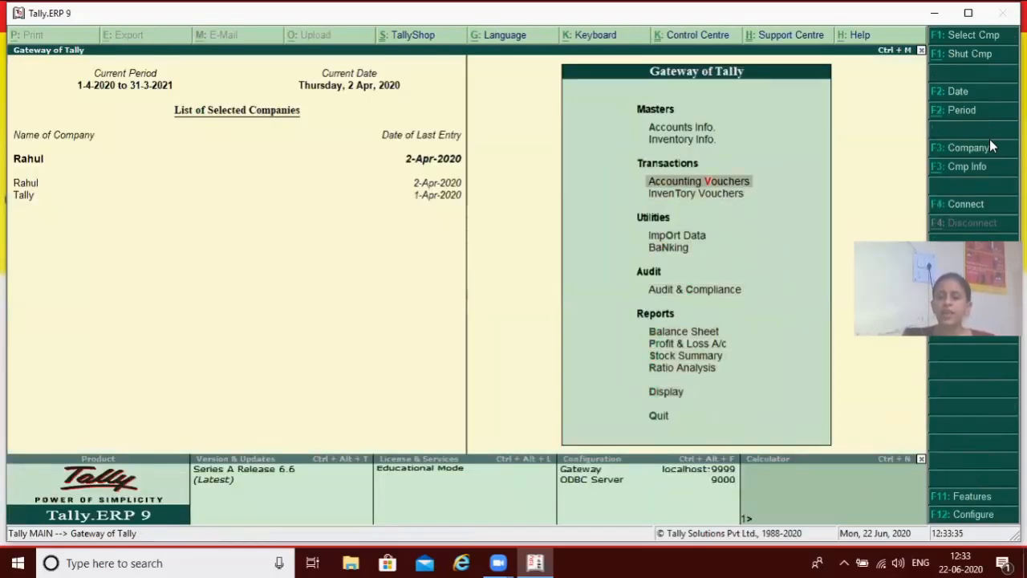
- Start Payment voucher No. 6 debiting Rent 2,000
key(Return)
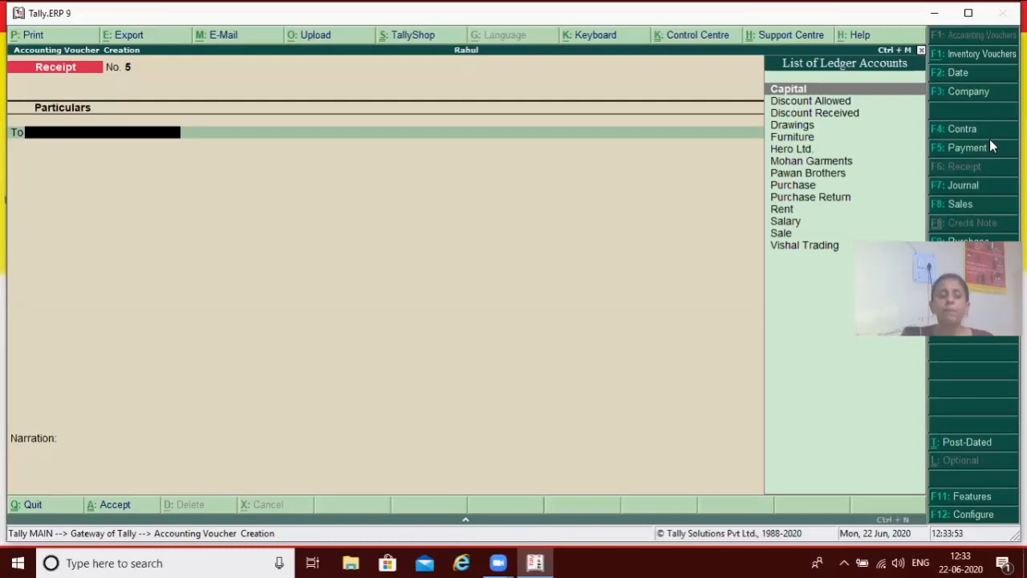
click(990, 142)
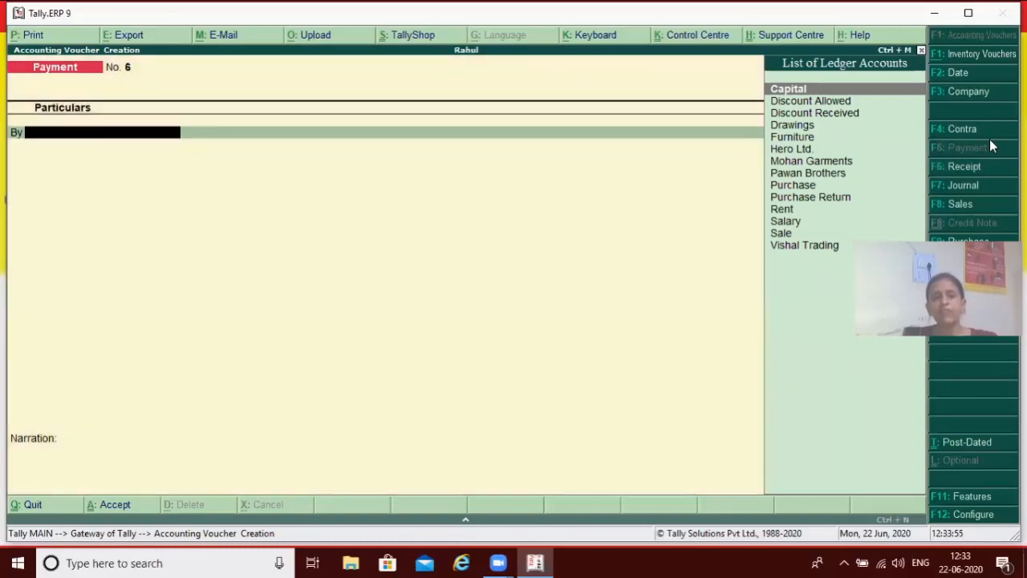
text(r)
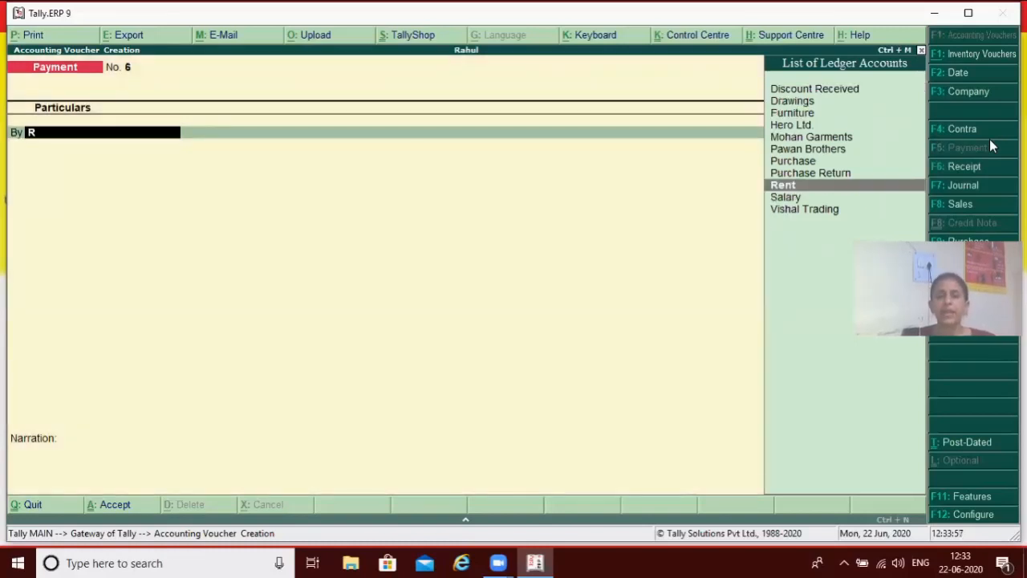
key(Return)
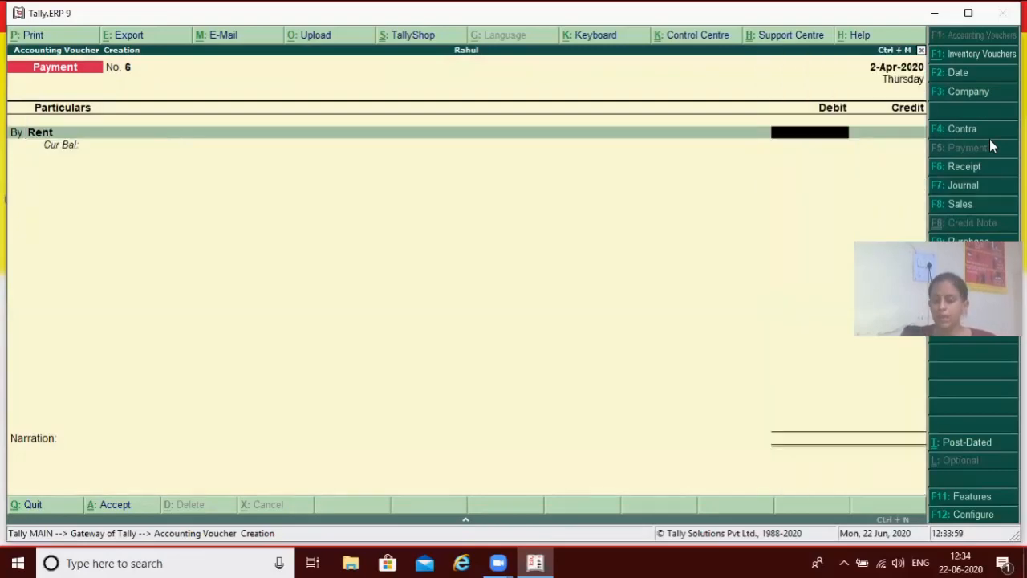
text(2000)
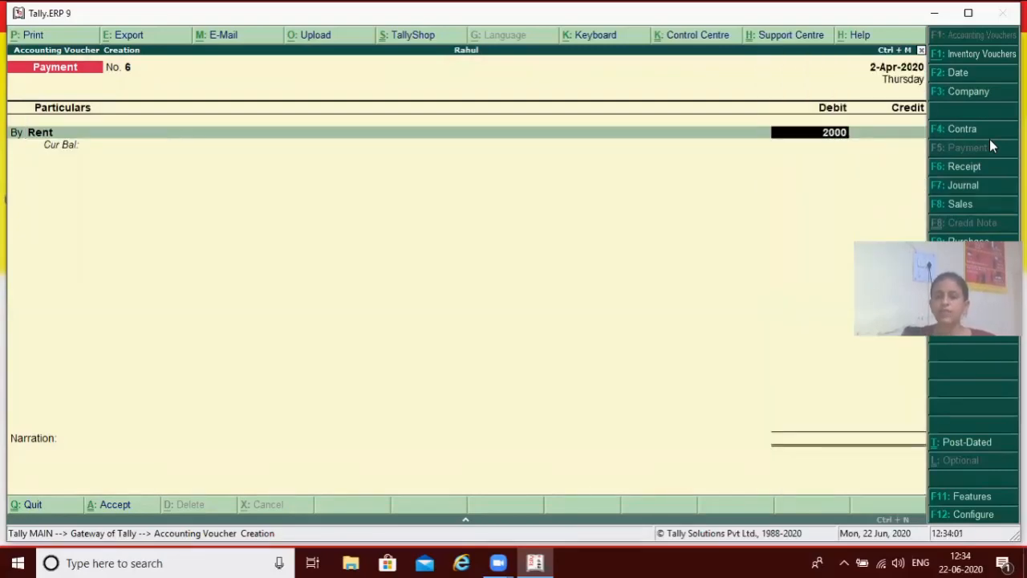
key(Return)
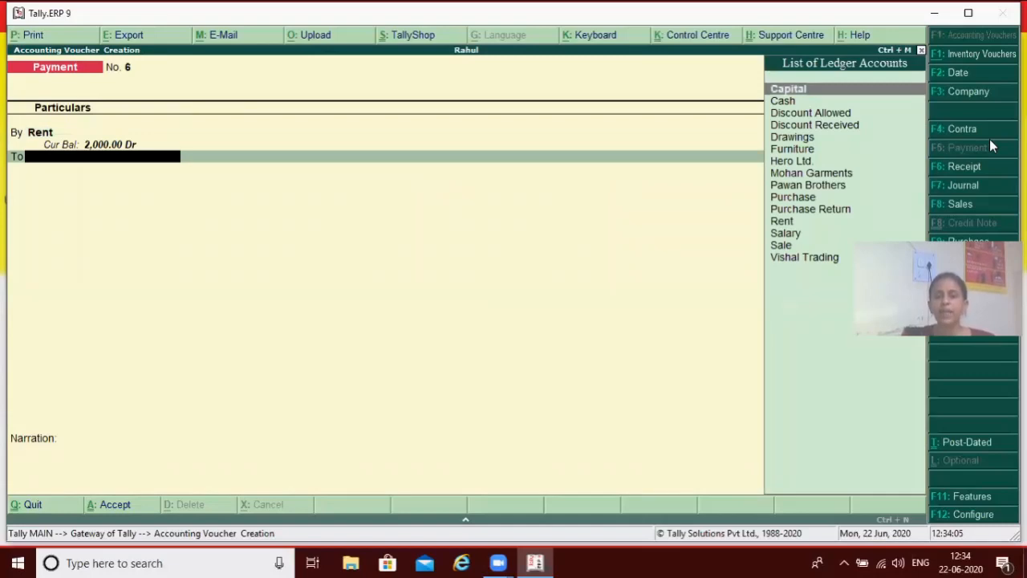
- Credit Cash 2,000.00, narrate 'for rent paid for cash', and save the payment
text(C)
key(Down)
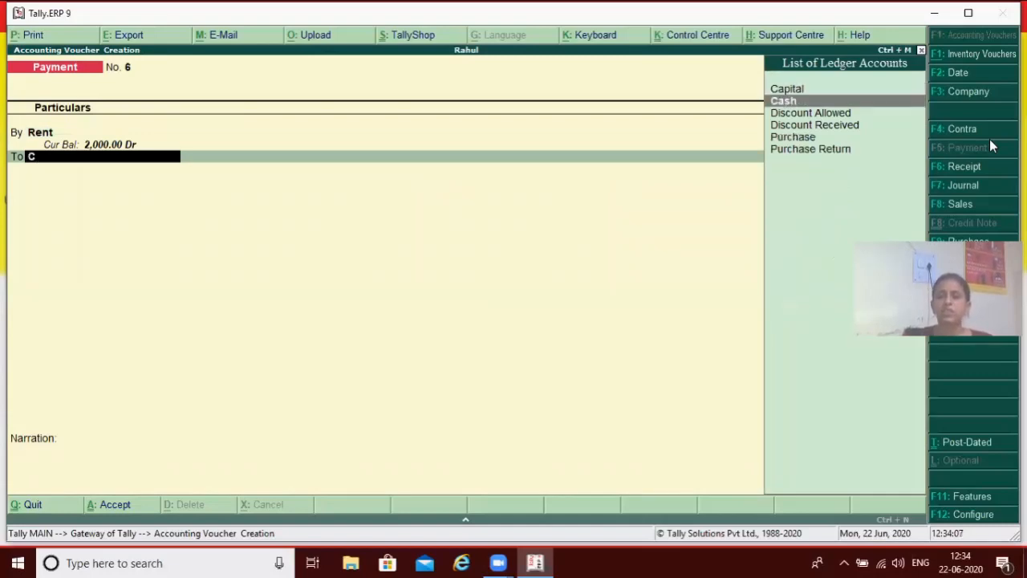
key(Return)
key(Return)
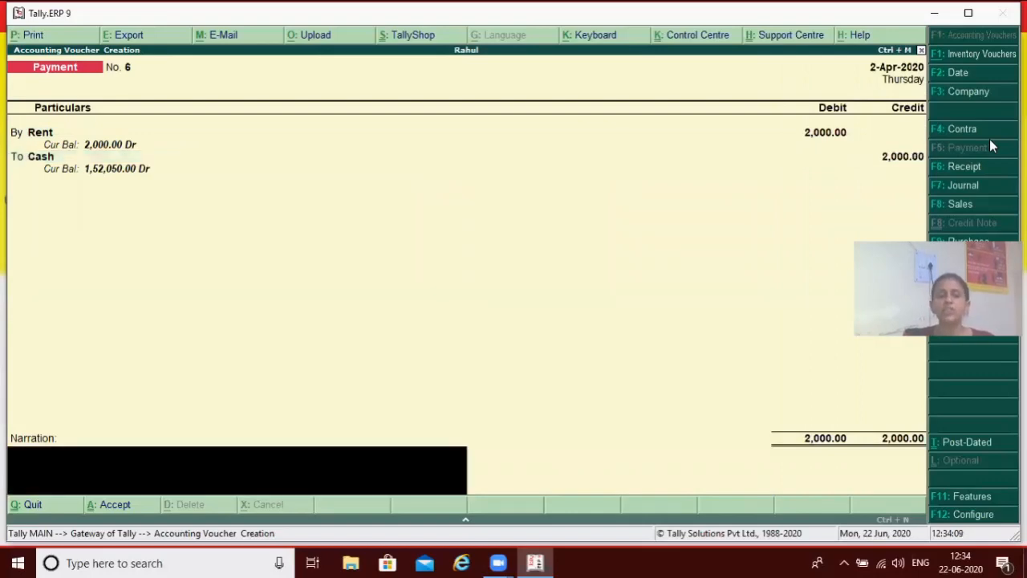
text(for)
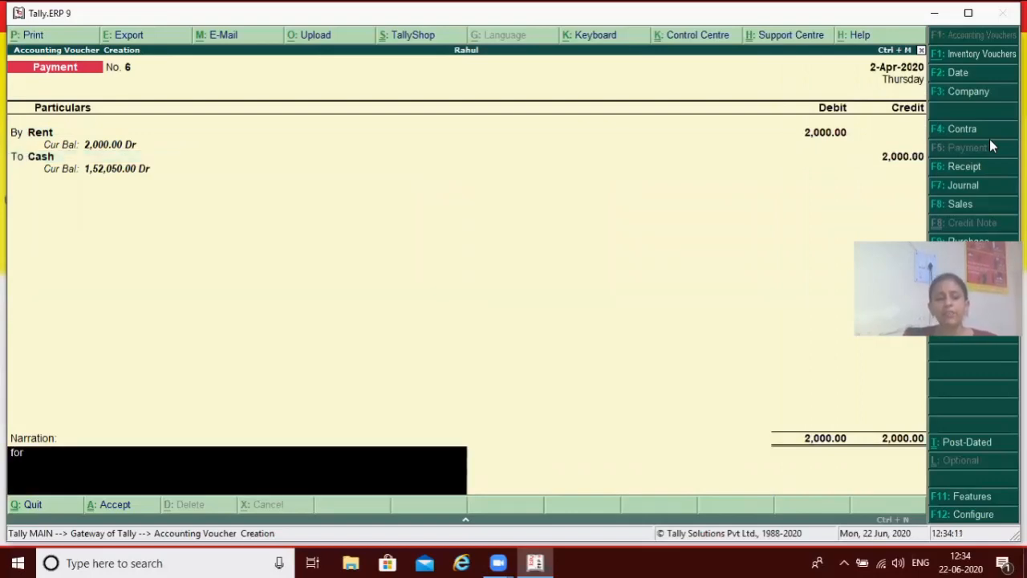
text( rent paid for cash)
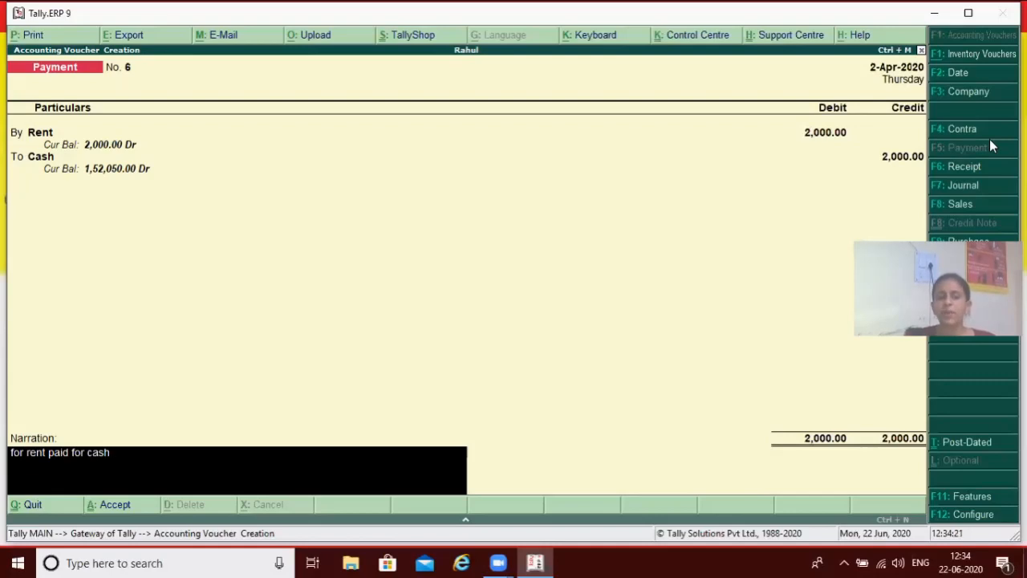
key(Return)
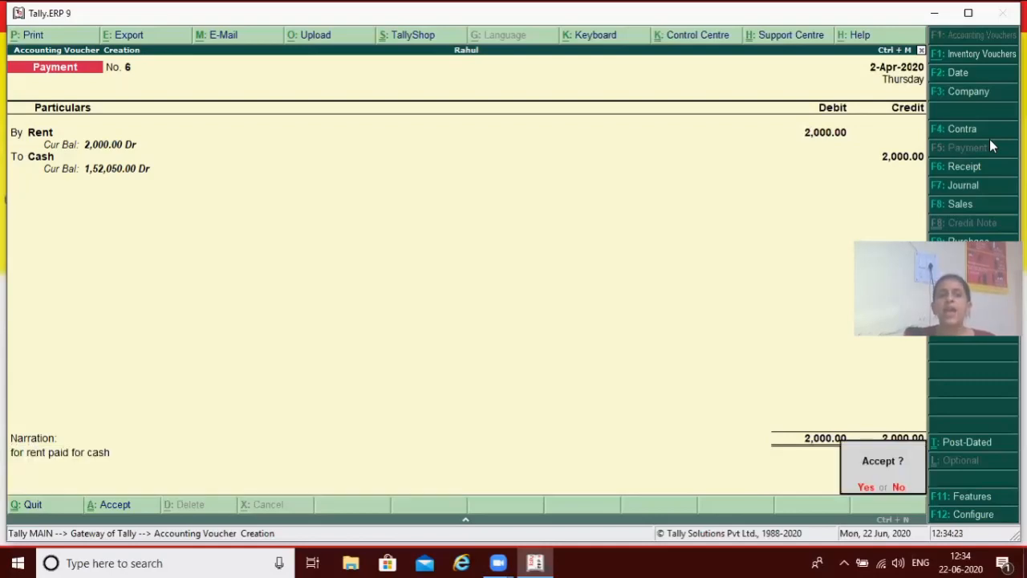
key(Return)
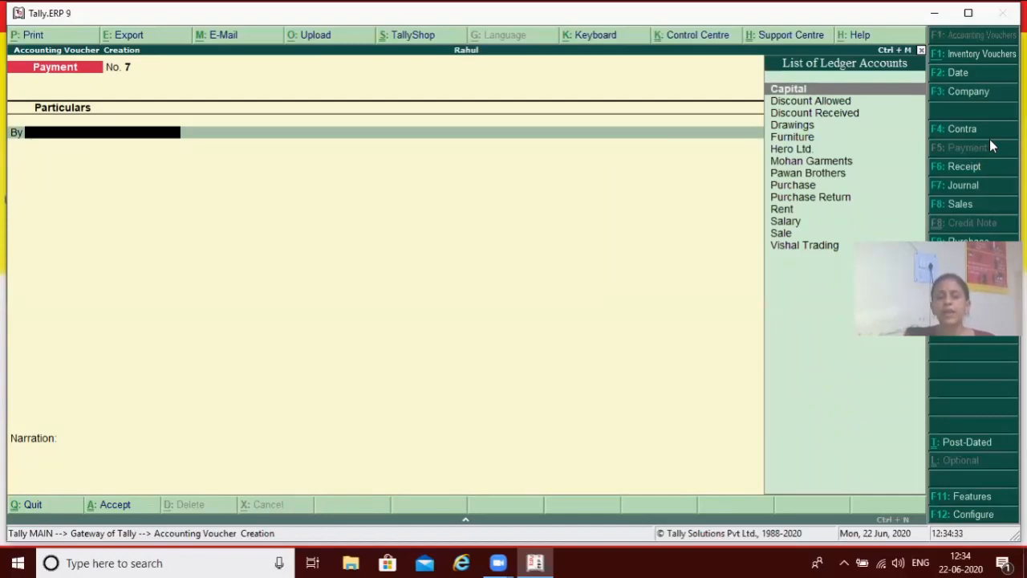
- In payment voucher No. 7, debit Salary 4,000 and credit Cash 4,000
text(S)
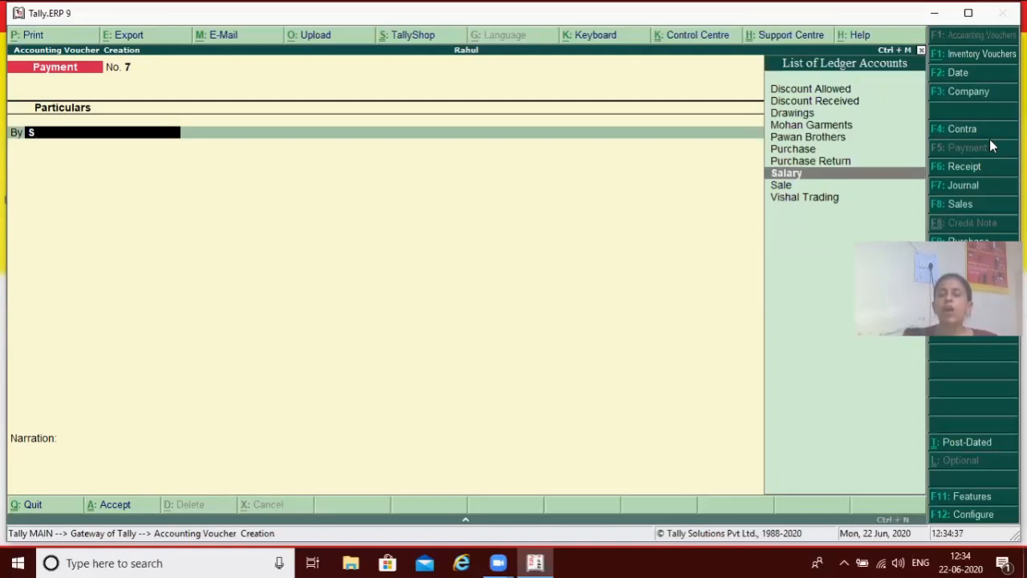
key(Return)
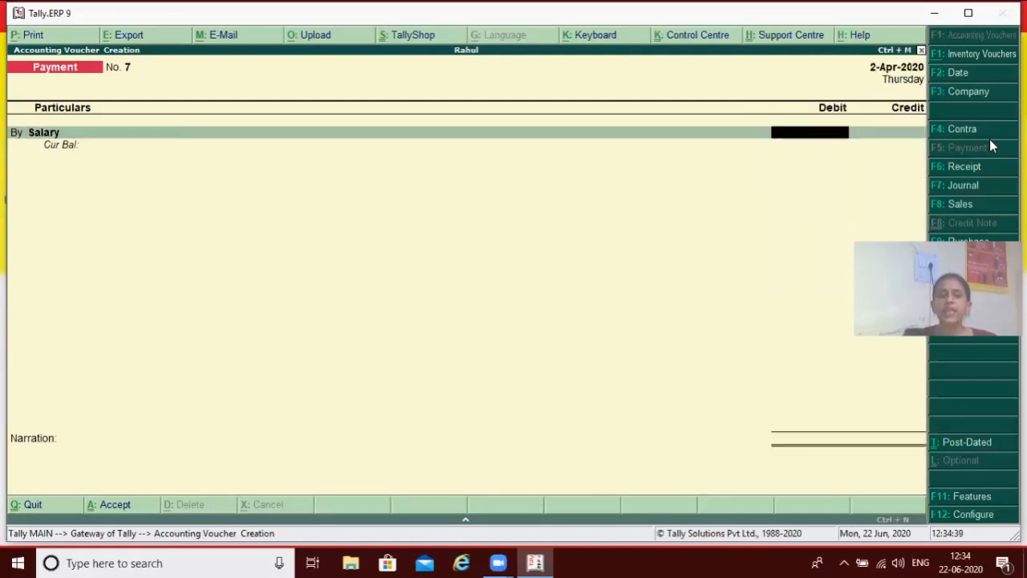
text(4000)
key(Return)
key(Return)
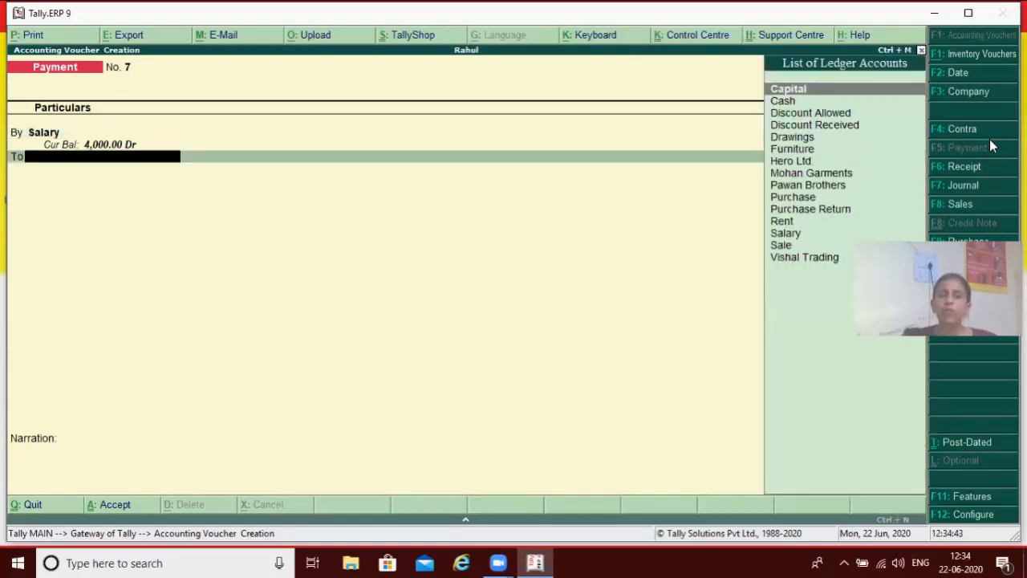
text(C)
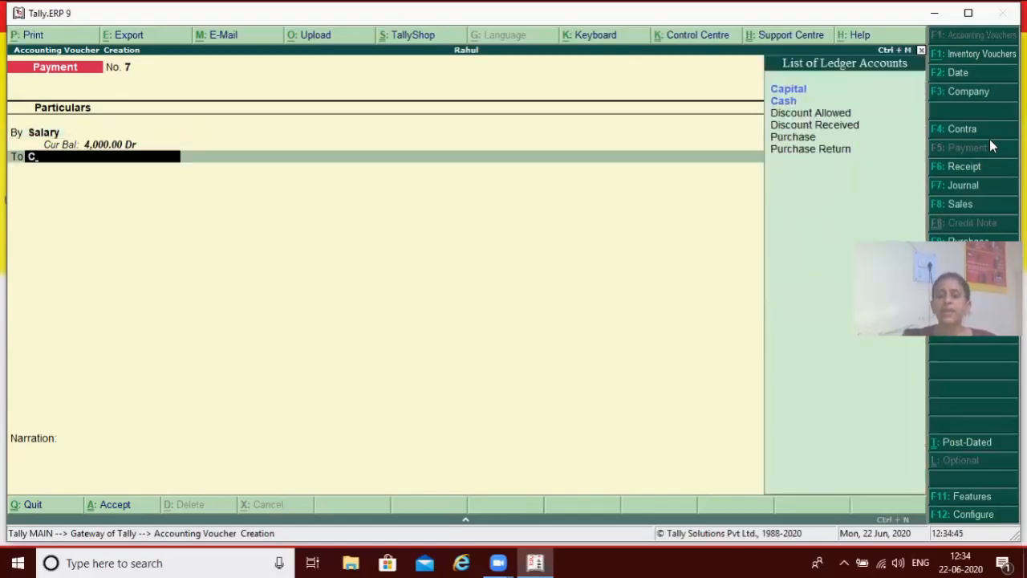
key(Down)
key(Return)
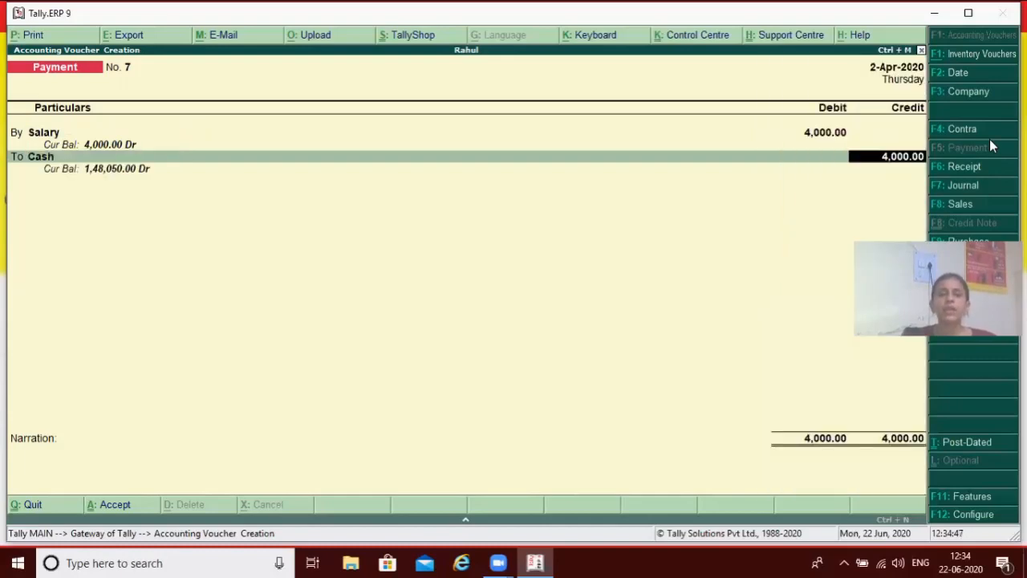
key(Return)
- Add the narration 'for salary paid rs 4000' and accept the voucher
text(for)
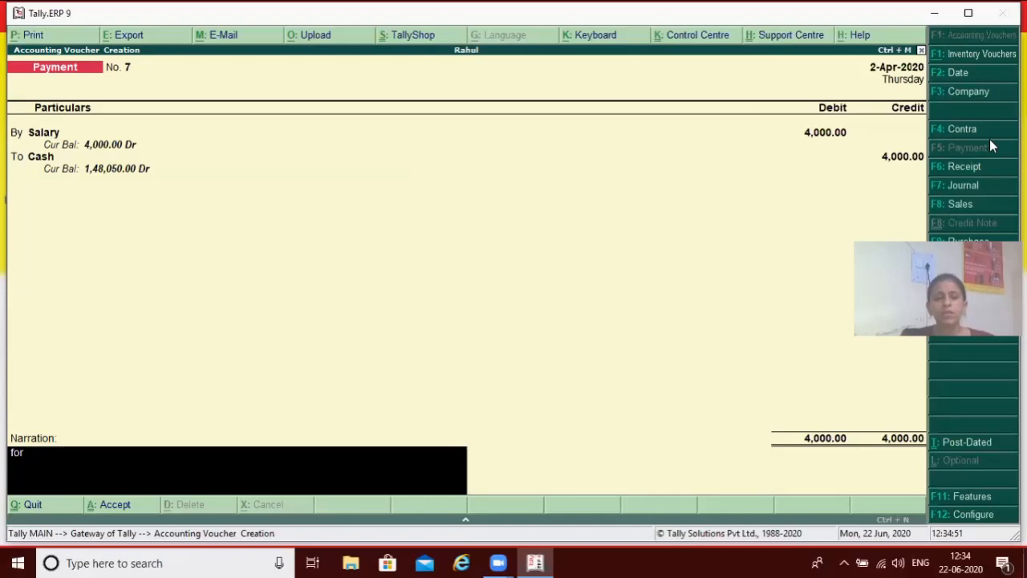
text( salary)
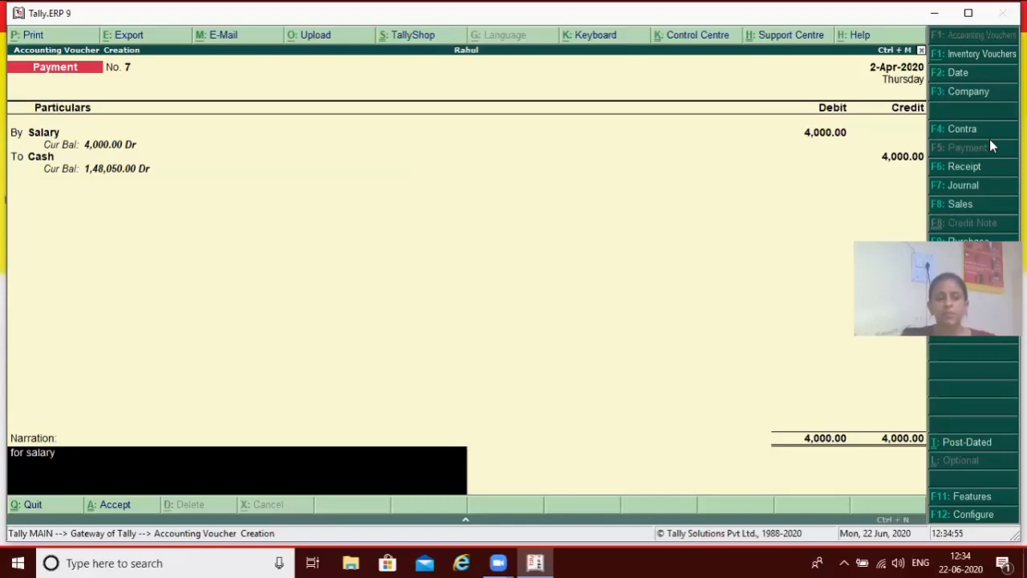
text( paid rs 4000)
key(Return)
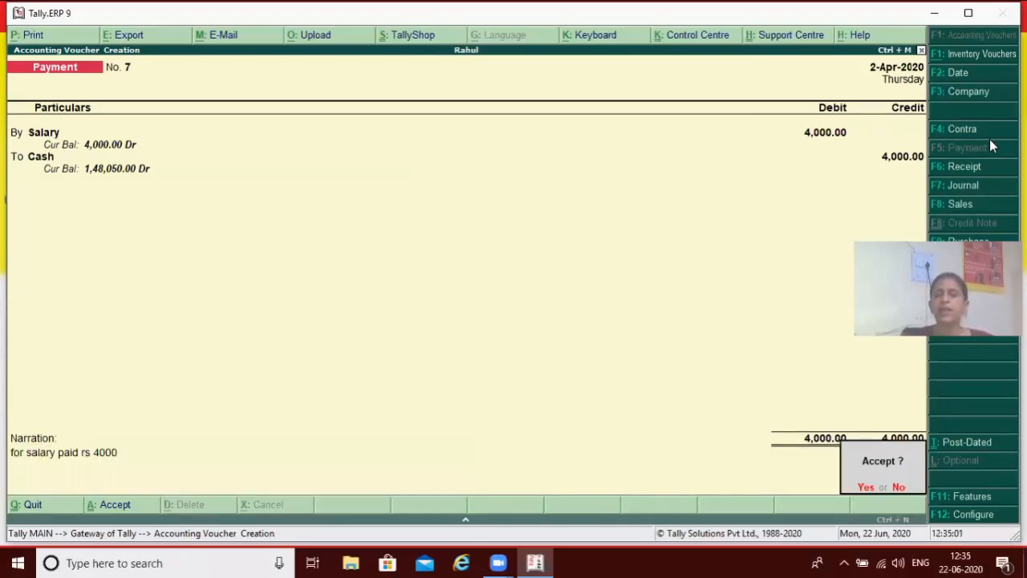
key(y)
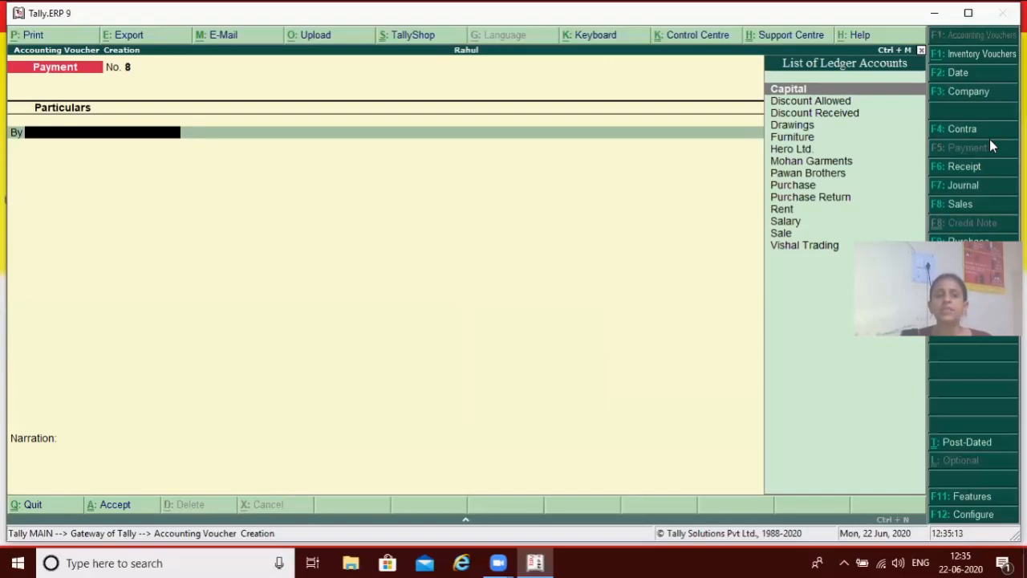
key(Escape)
key(y)
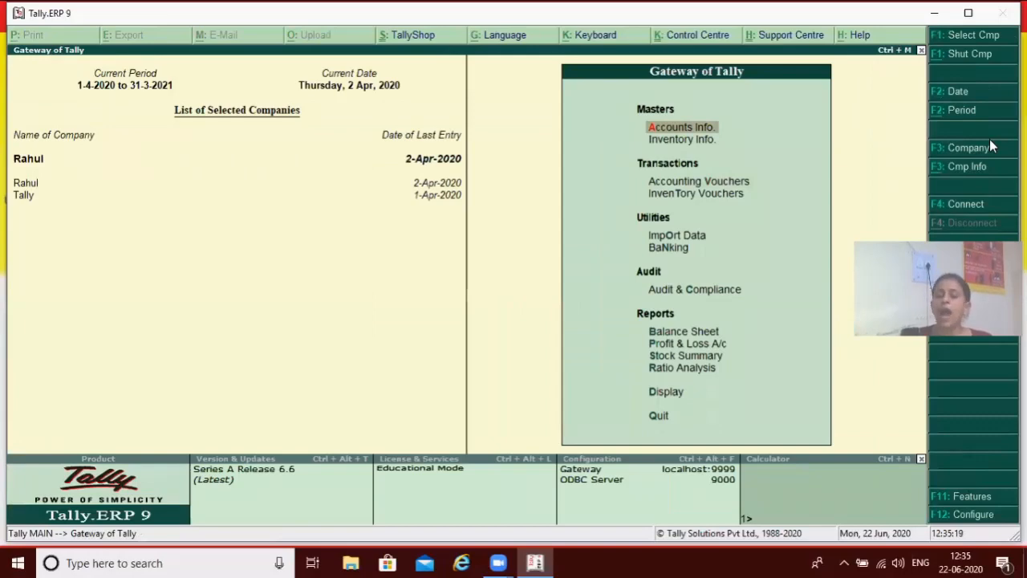
key(Down)
key(Down)
key(Down)
key(Down)
key(Down)
key(Down)
key(Down)
key(Down)
key(Down)
key(Down)
key(Down)
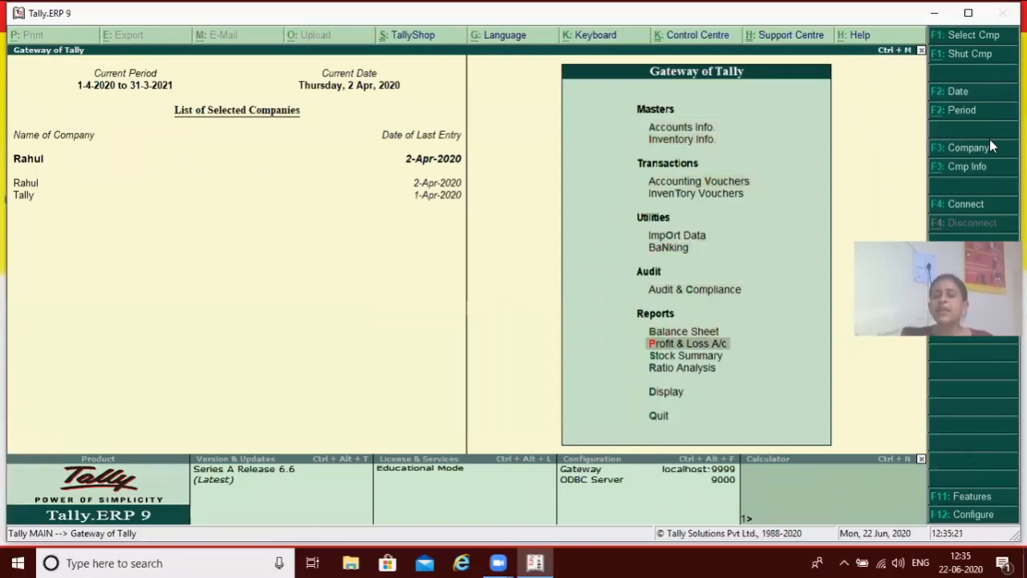
key(Return)
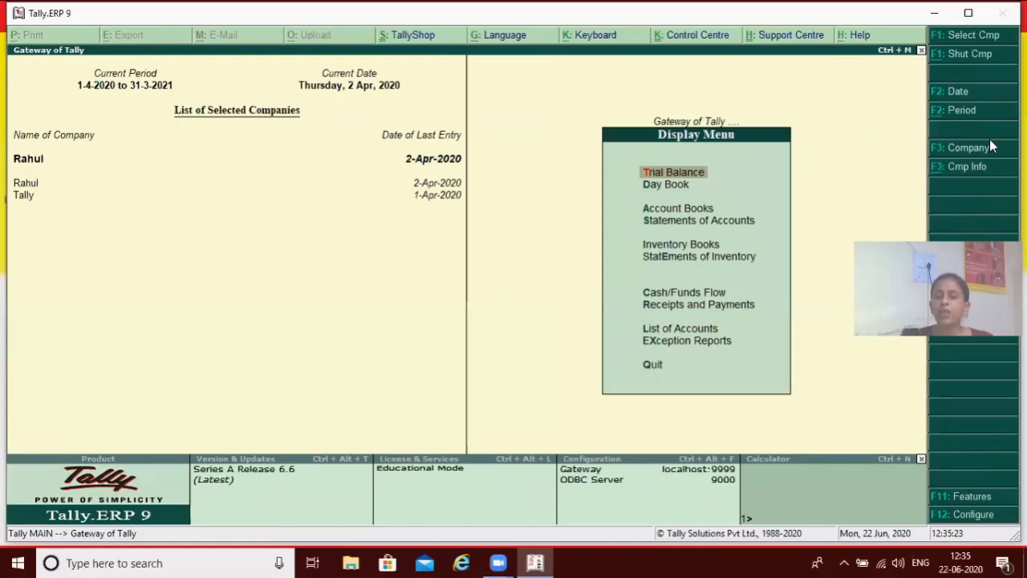
key(Down)
key(Return)
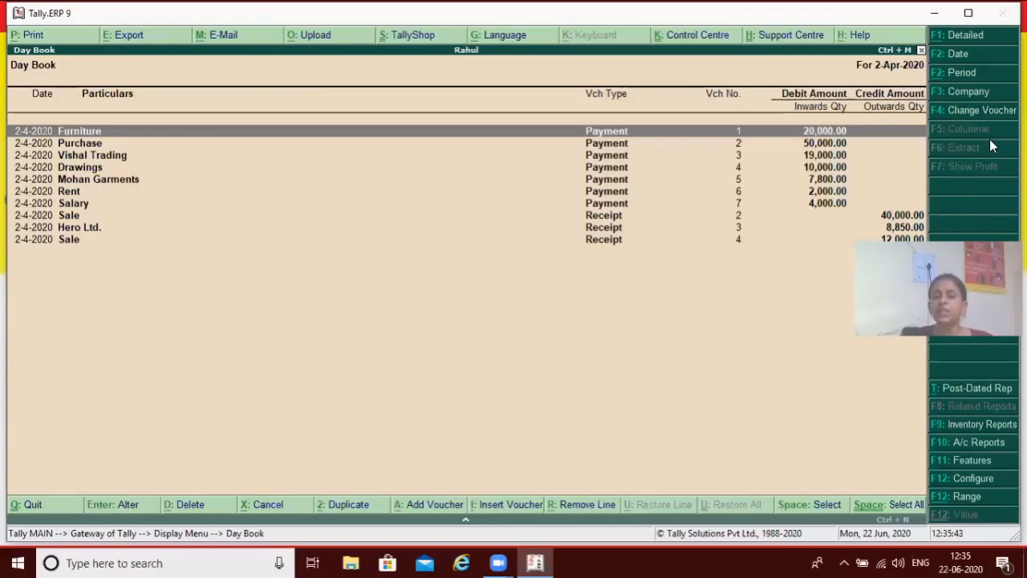
key(Escape)
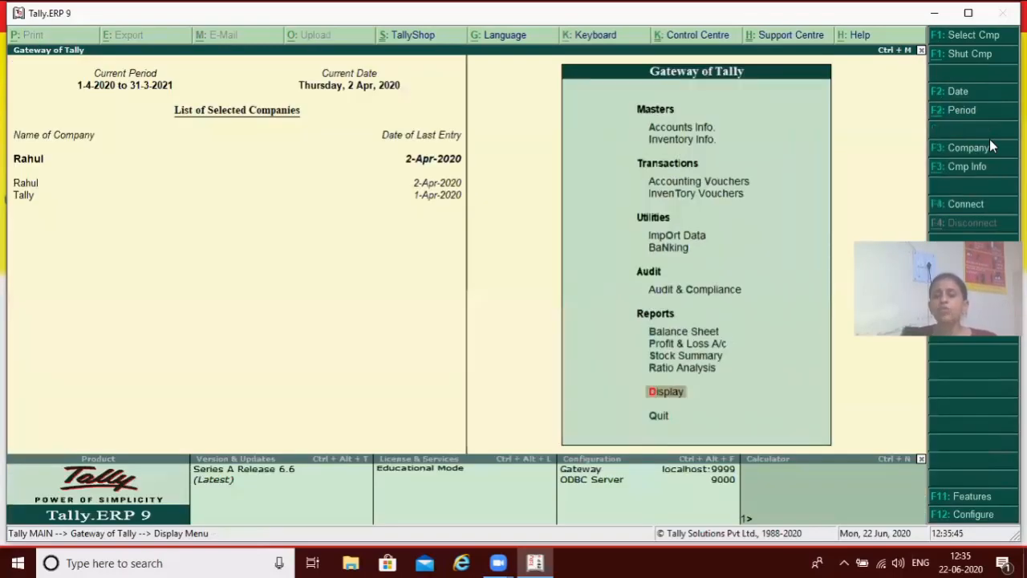
key(Up)
key(Up)
key(Up)
key(Up)
key(Up)
key(Up)
key(Up)
key(Up)
key(Up)
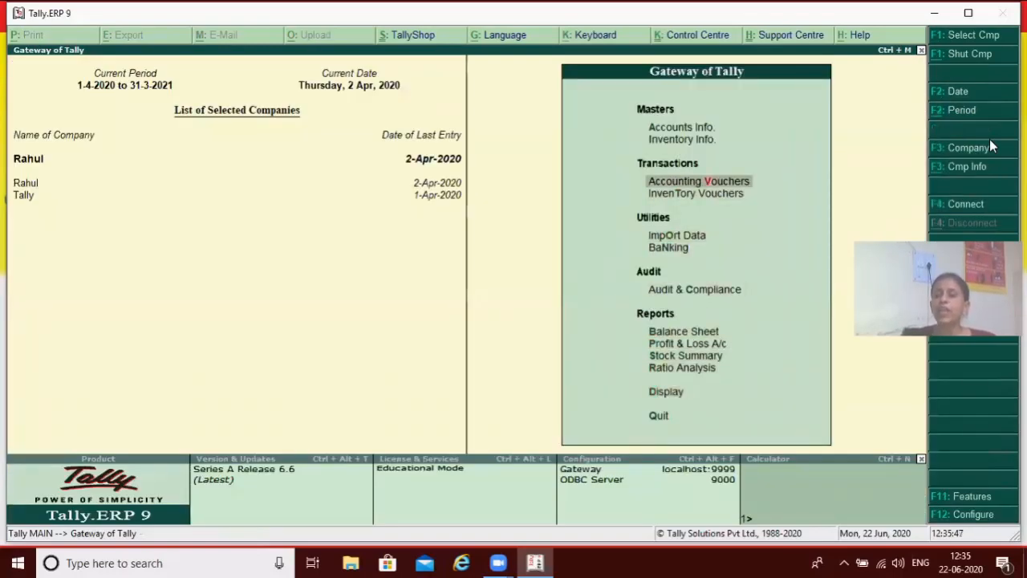
key(Return)
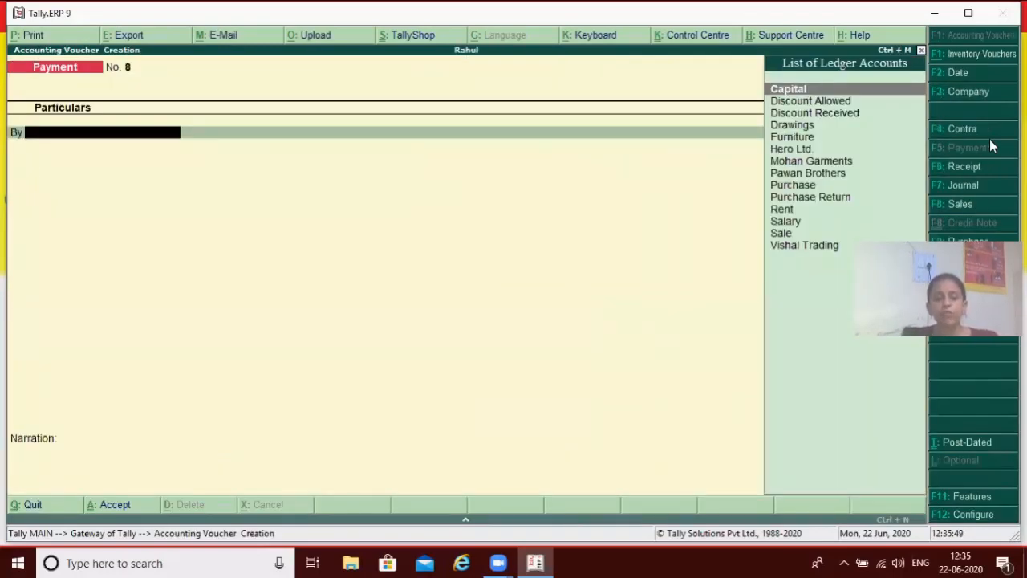
- Dismiss the voucher date box unchanged and quit voucher entry
key(F2)
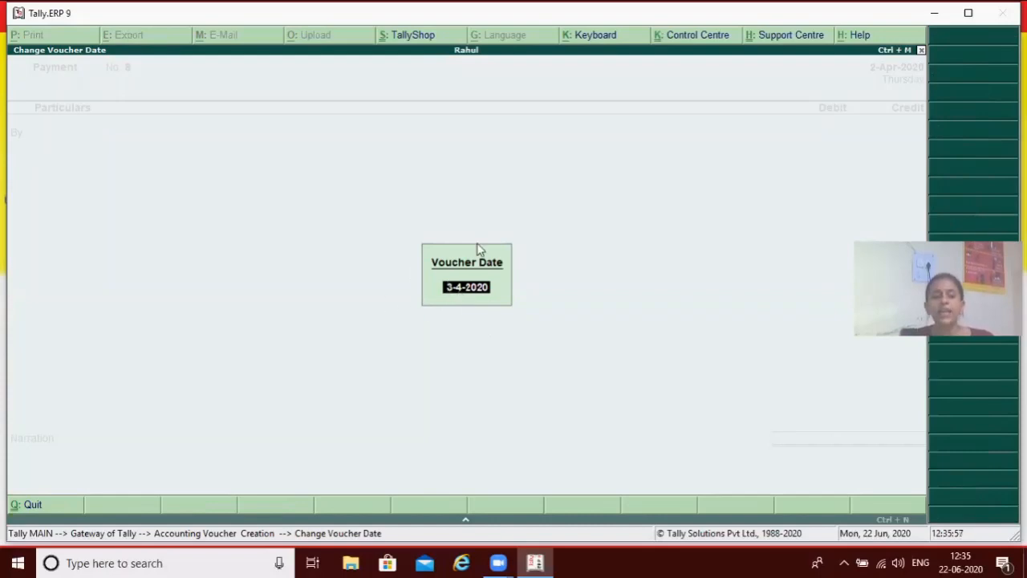
key(Escape)
key(Escape)
key(Escape)
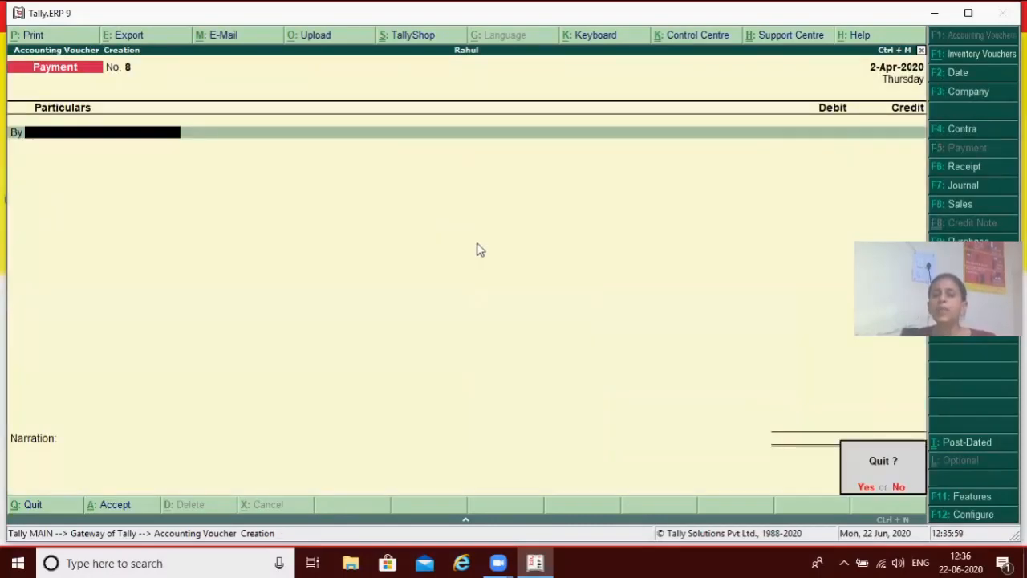
key(Return)
key(d)
key(d)
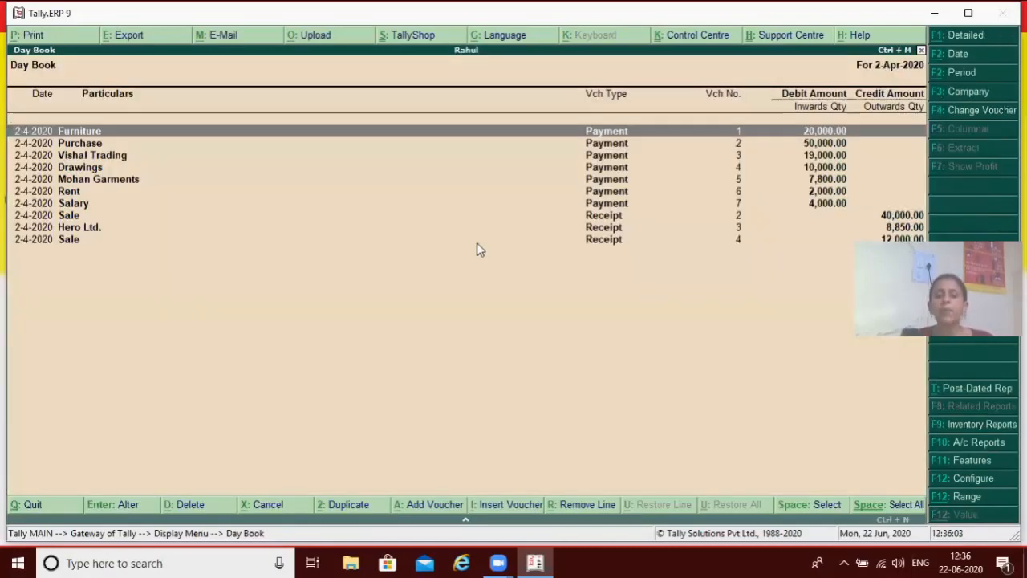
- Reopen the Day Book for company Rahul at 2-4-2020 and bring up its period change box
key(Escape)
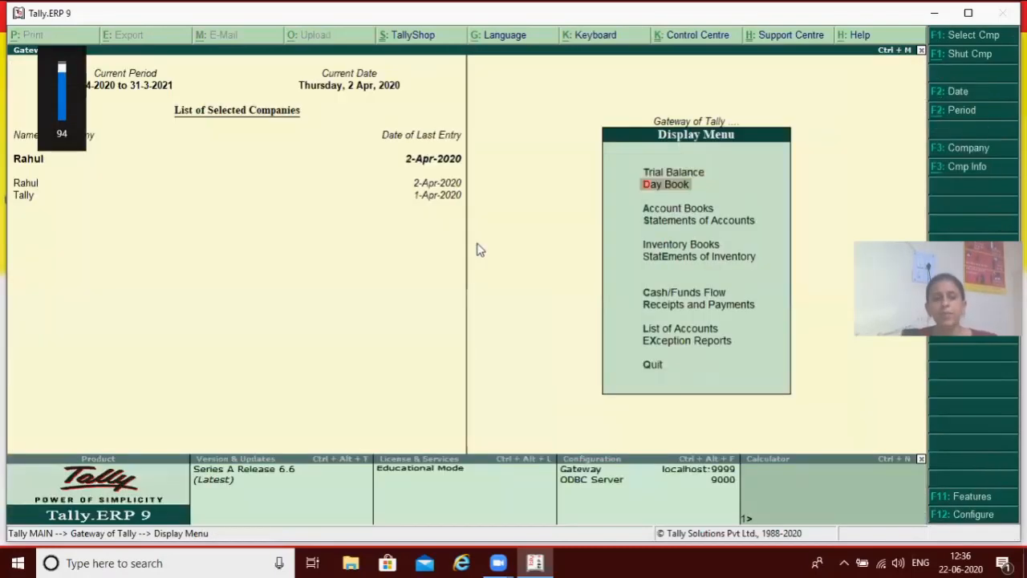
key(Return)
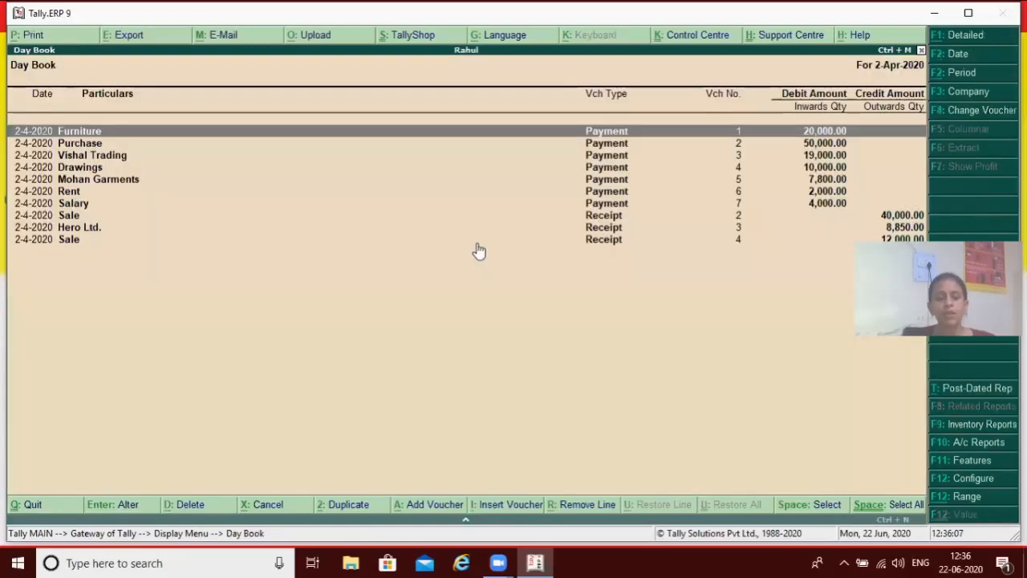
key(F3)
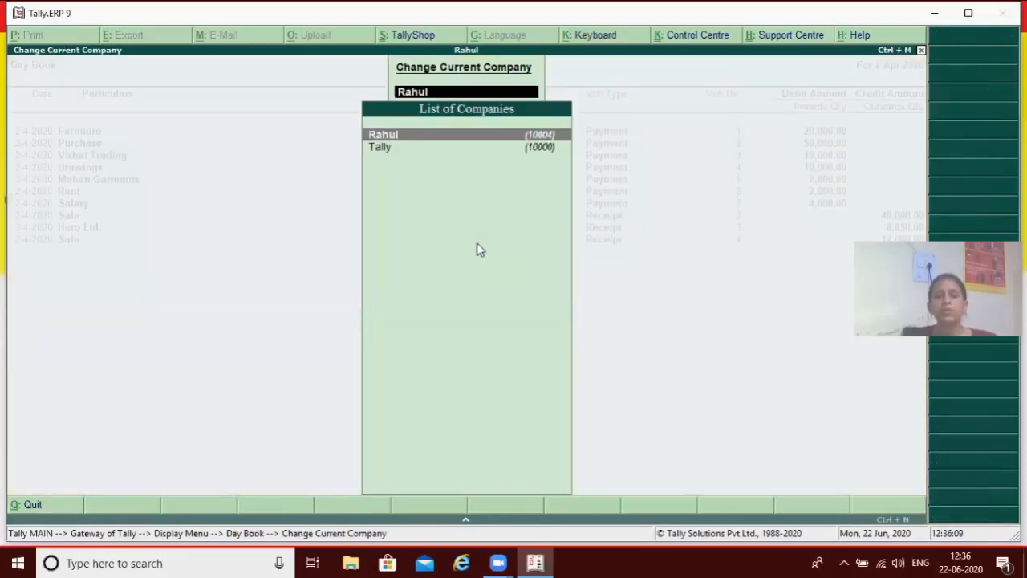
key(Return)
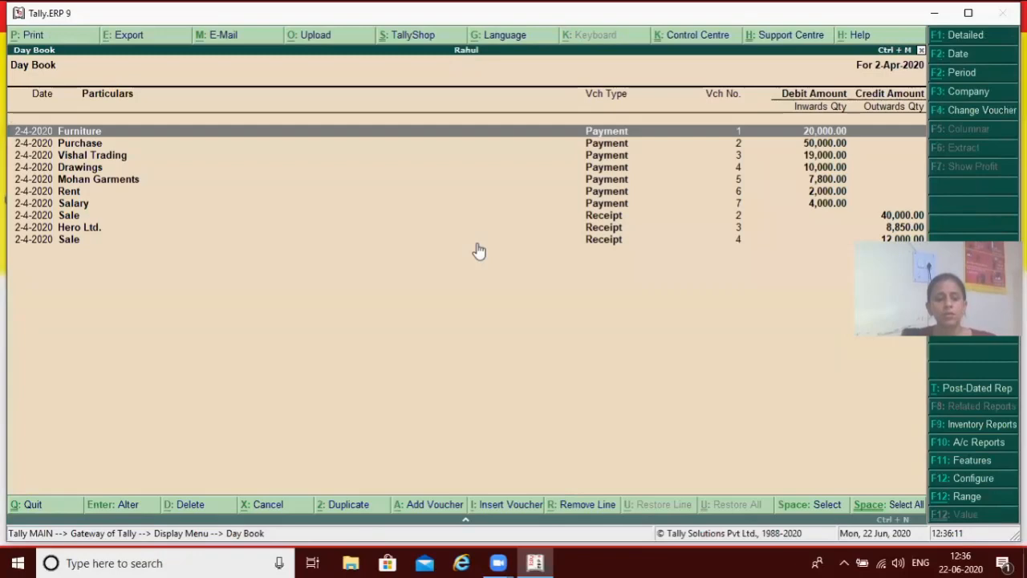
key(F2)
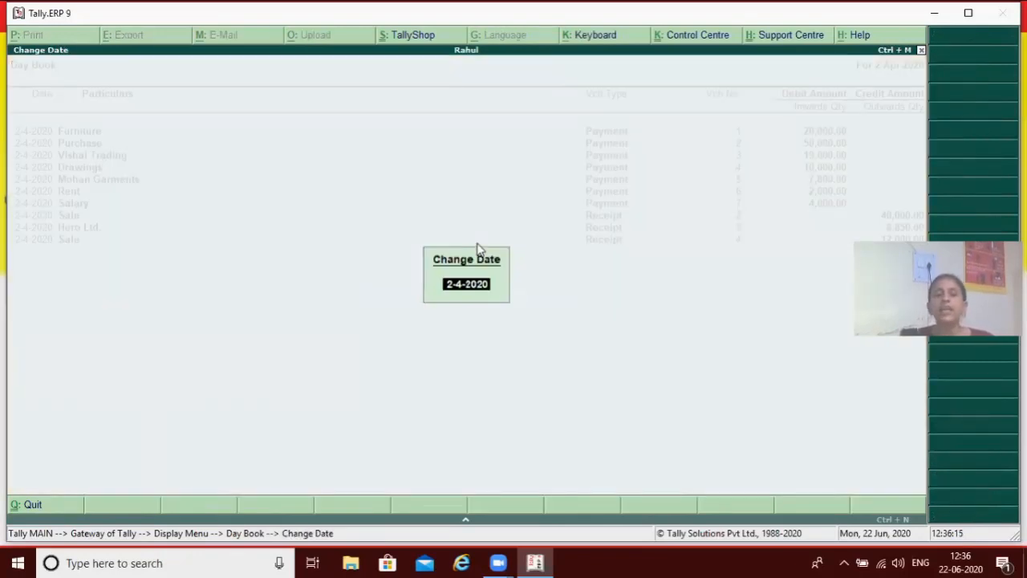
key(Return)
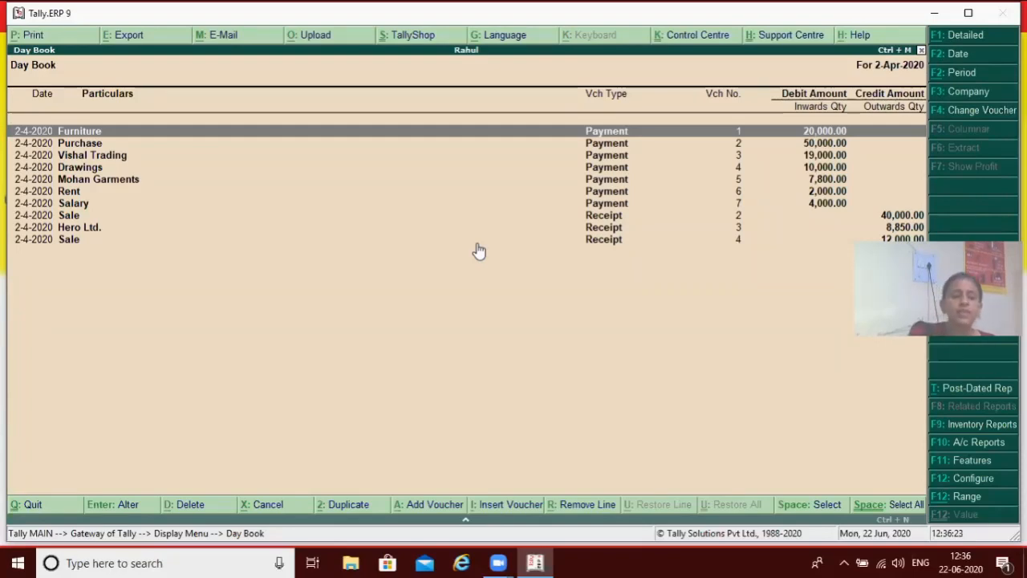
key(F2)
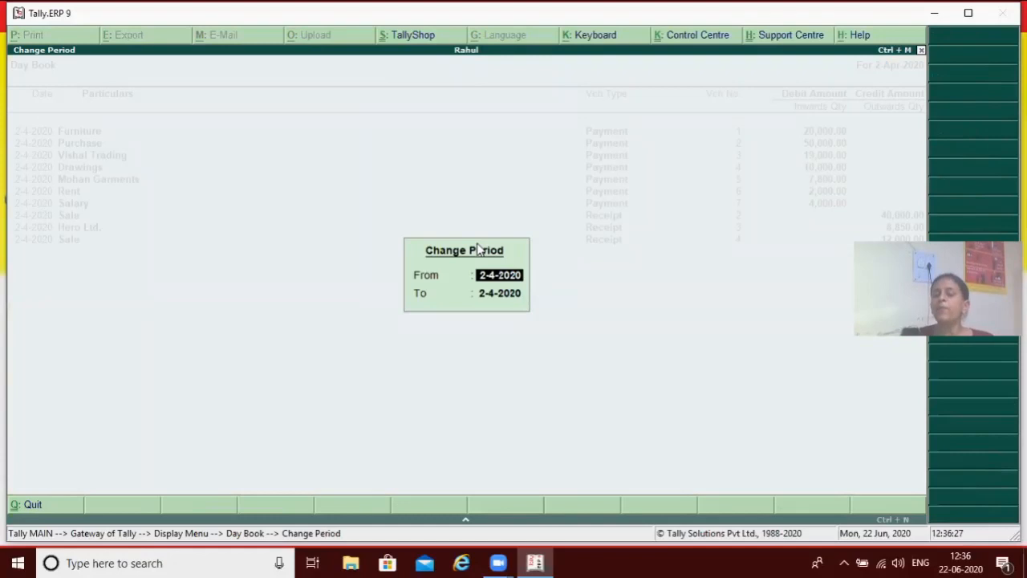
- Set the Day Book period from 1-4-2020 to 1-4-2020
text(1.4.)
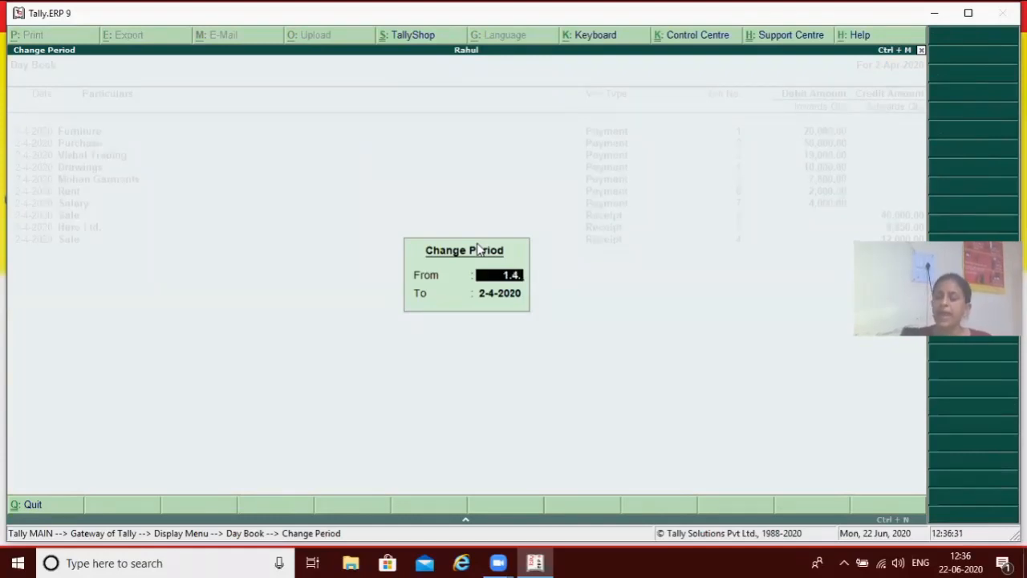
text(2020)
key(Return)
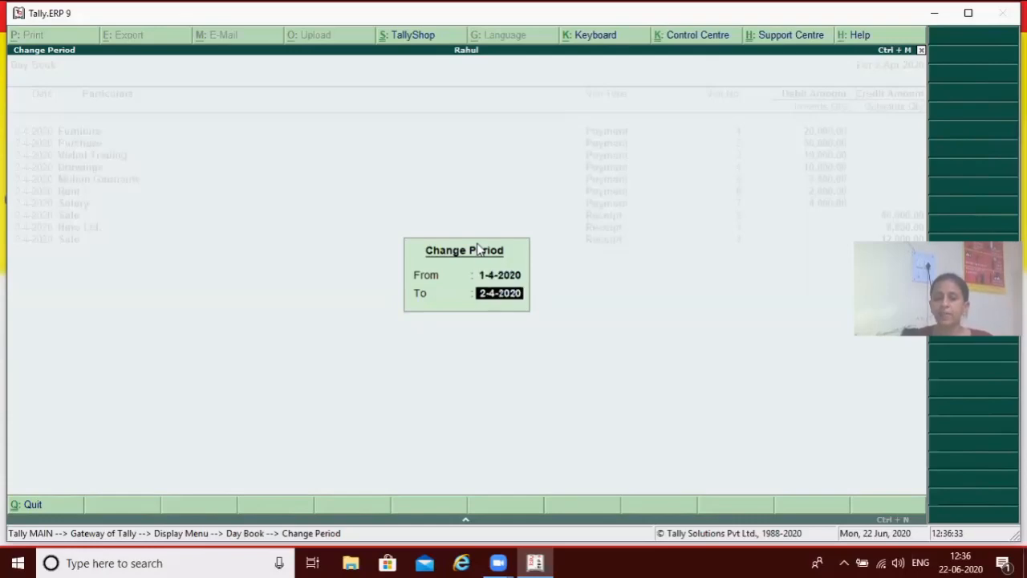
text(1.4)
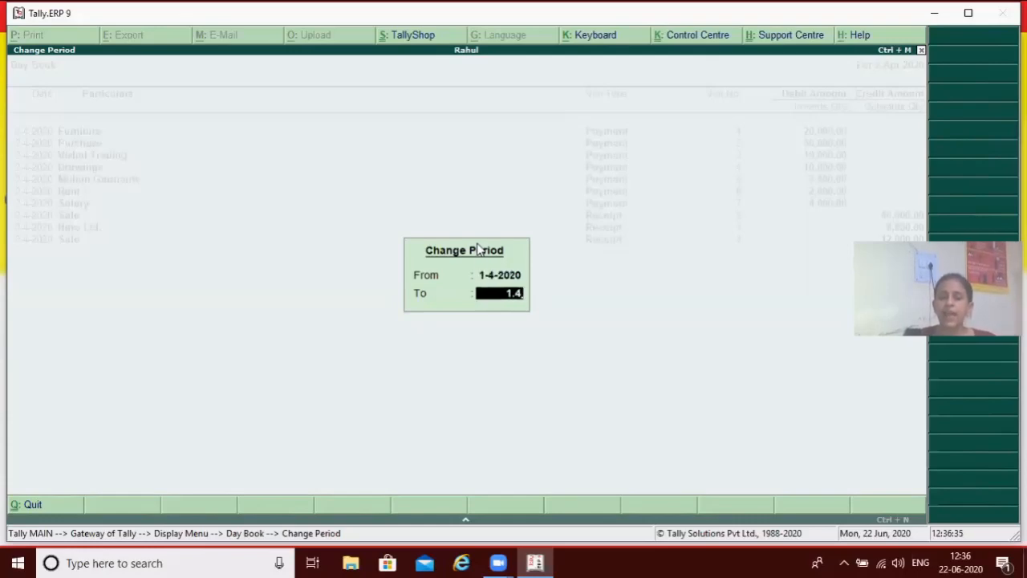
key(Return)
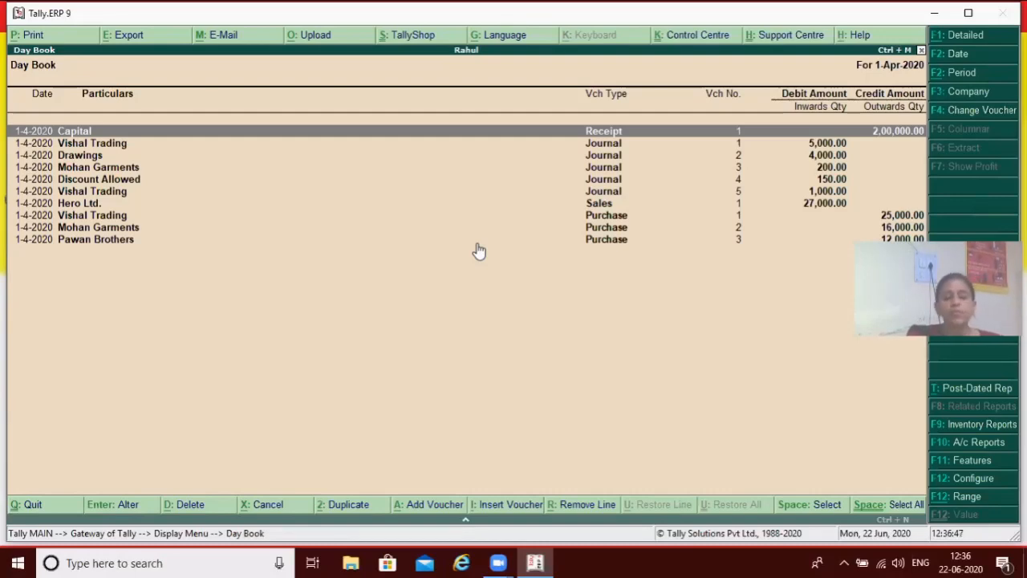
- Extend the Day Book period's To date to 2-4-2020
key(alt+F2)
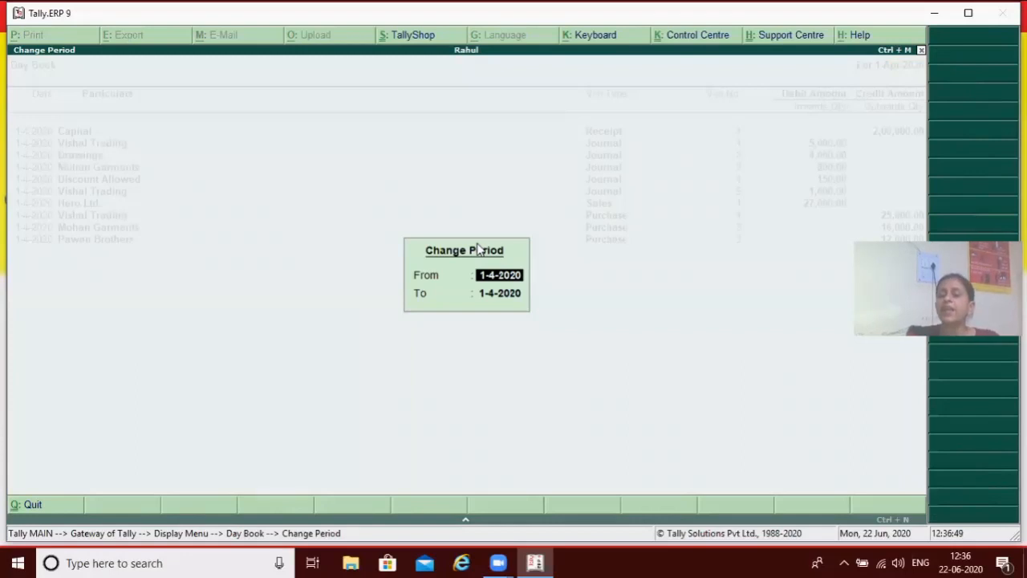
key(Return)
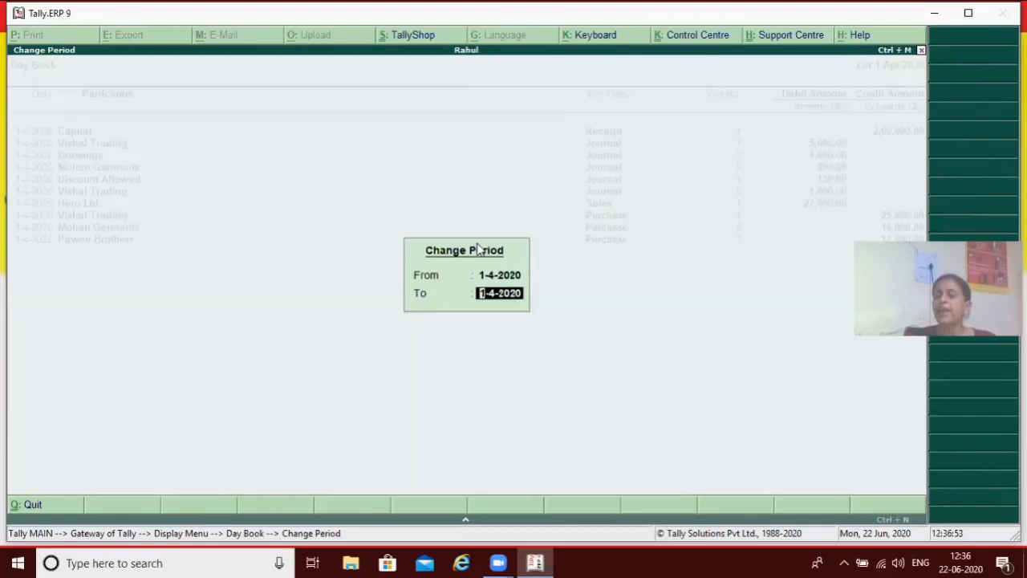
text(10.4)
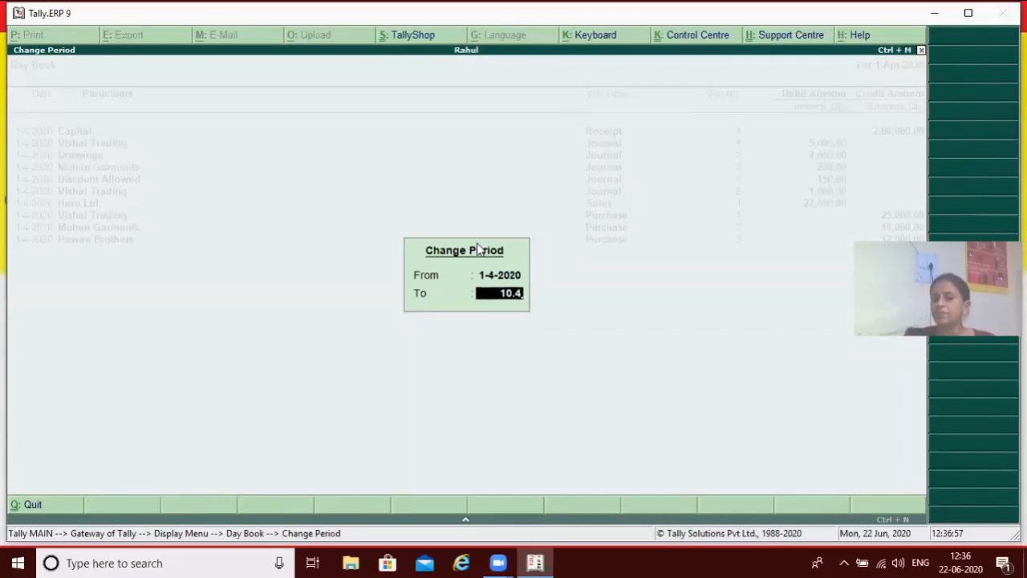
key(BackSpace)
key(BackSpace)
key(BackSpace)
key(BackSpace)
text(2.4)
key(Return)
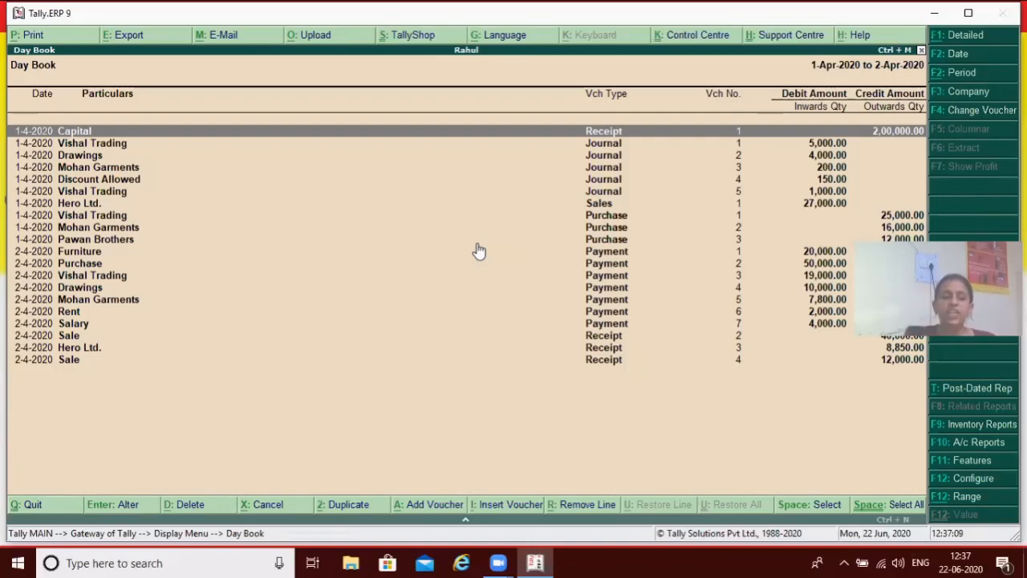
- Widen the Day Book to 1-4-2020 through 31-3-2021, then close it to the Gateway of Tally
key(F2)
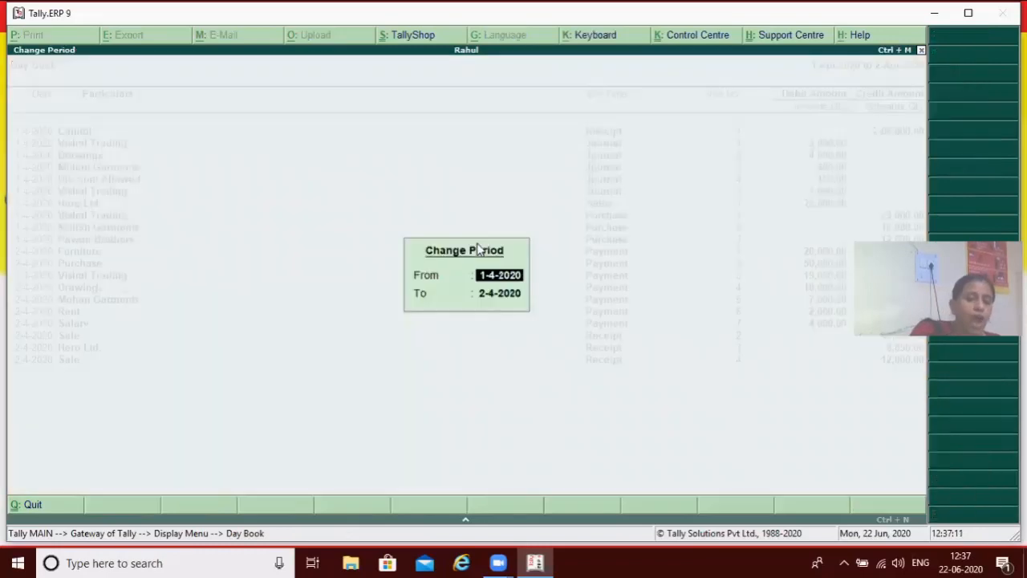
key(Return)
text(3)
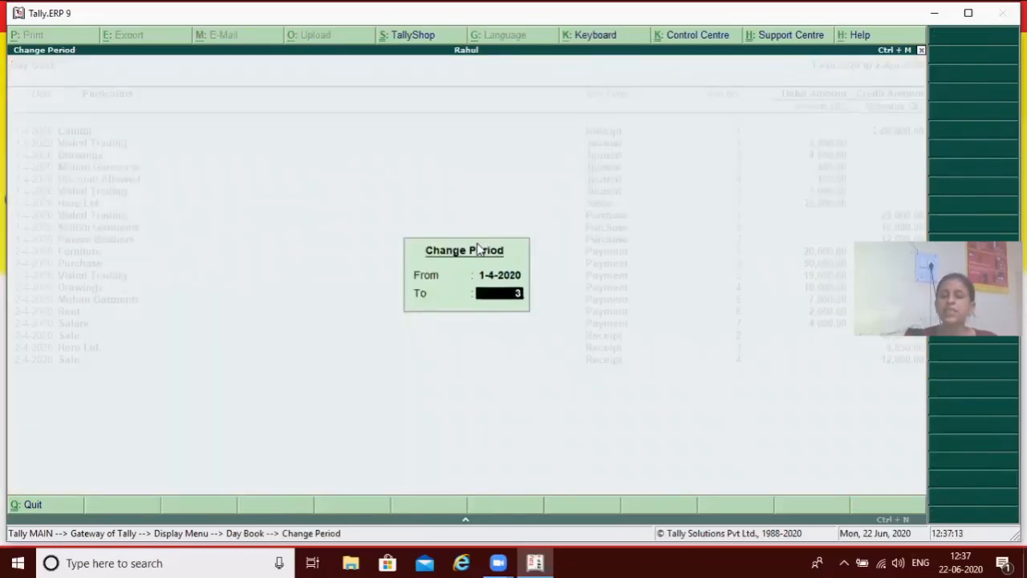
text(1.3.2020)
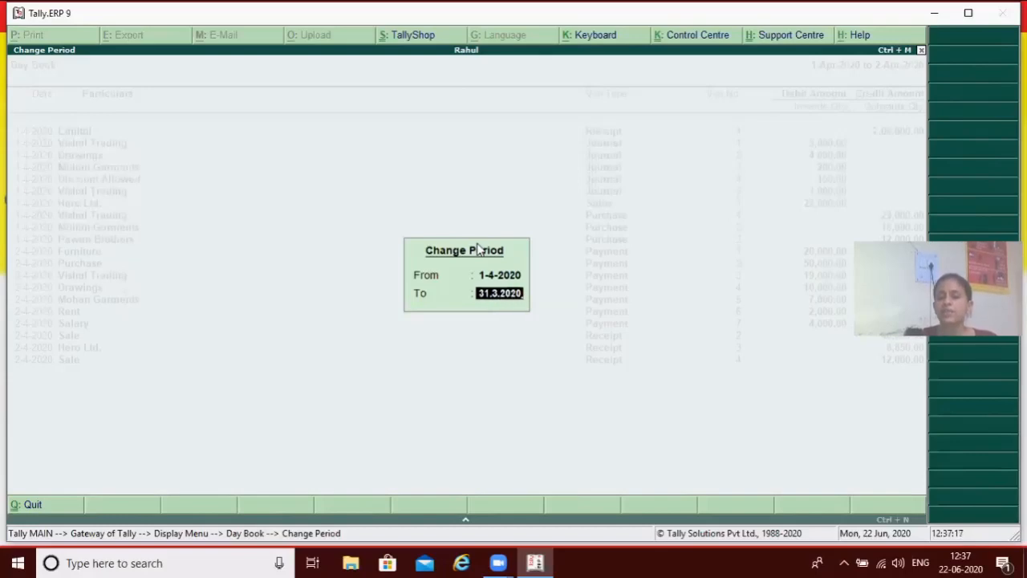
key(BackSpace)
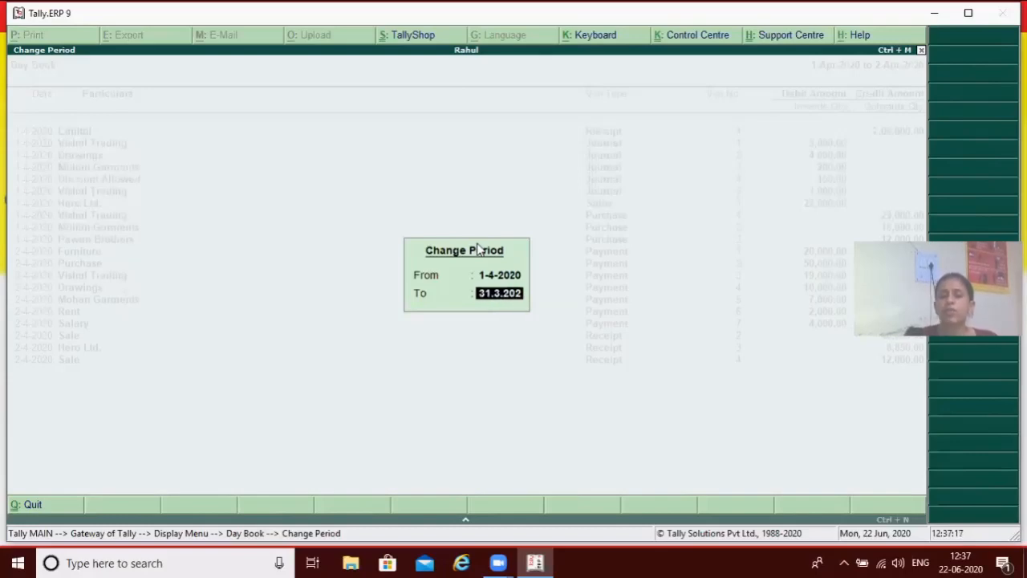
text(1)
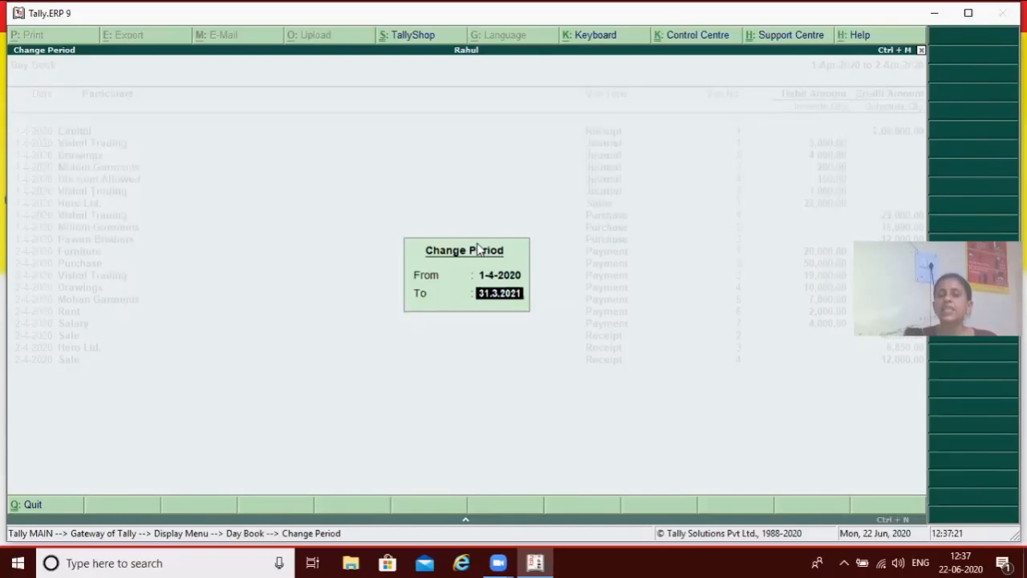
key(Return)
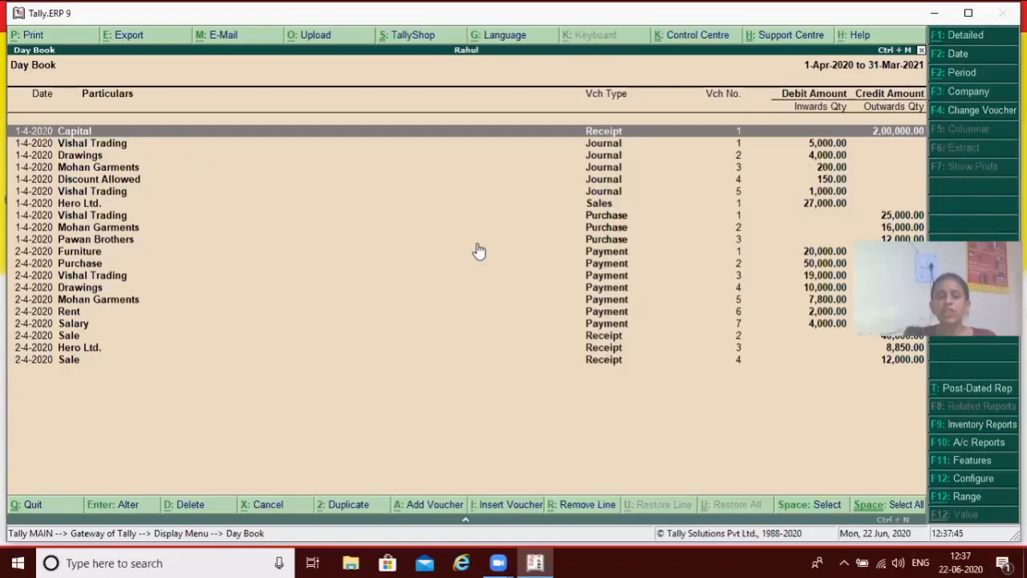
key(Escape)
key(Escape)
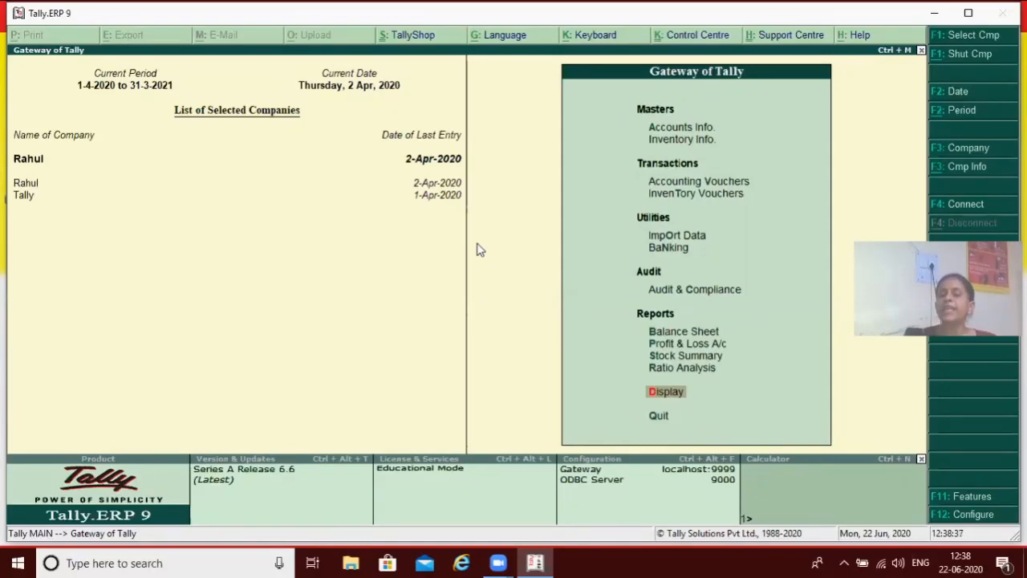
- Display the Trial Balance for 1-Apr-2020 to 2-Apr-2020
key(Return)
key(Return)
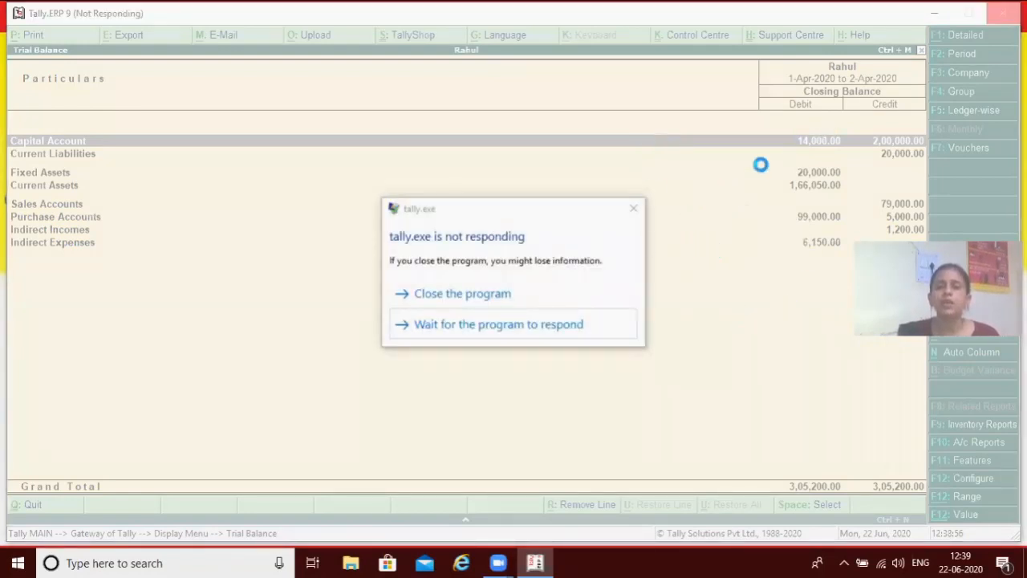
- Keep waiting through the tally.exe not-responding warning, then minimize the Tally window
click(483, 329)
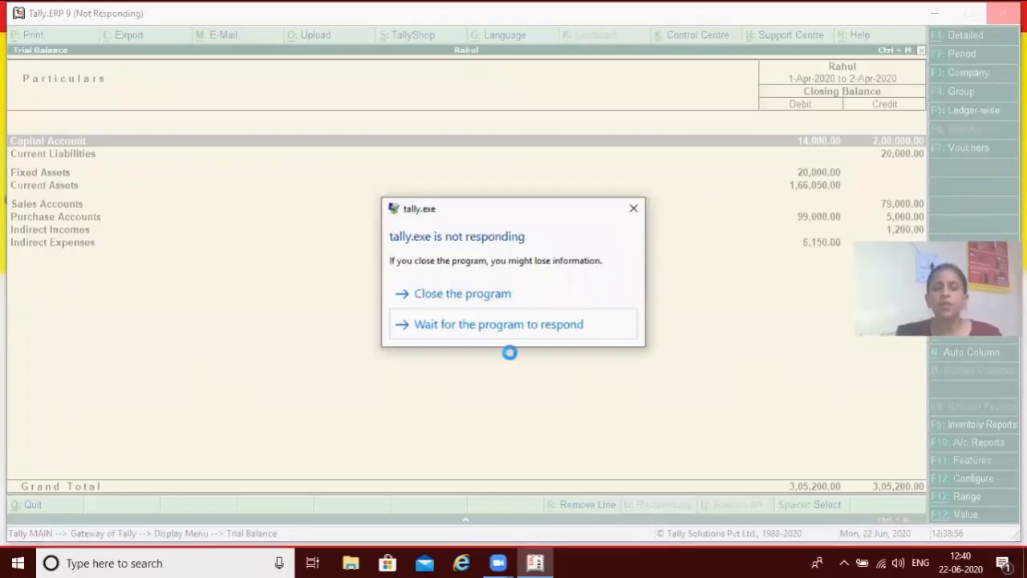
click(514, 333)
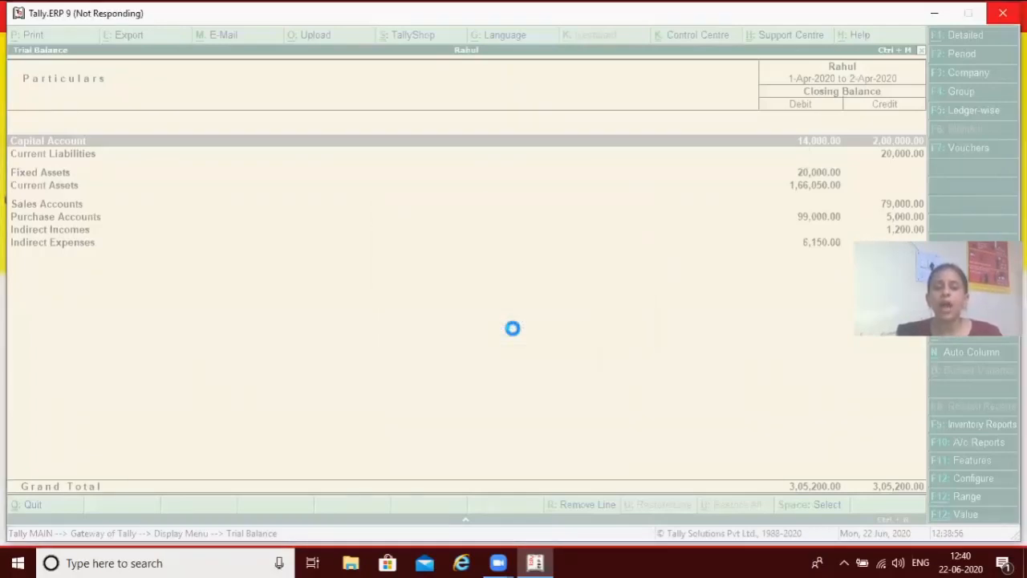
click(539, 561)
click(539, 562)
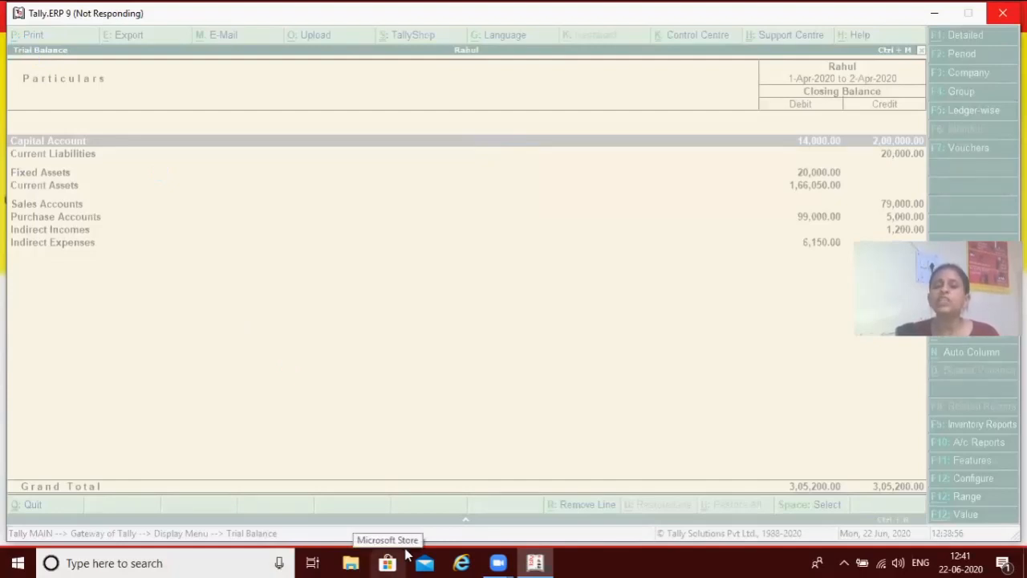
mouse_move(516, 558)
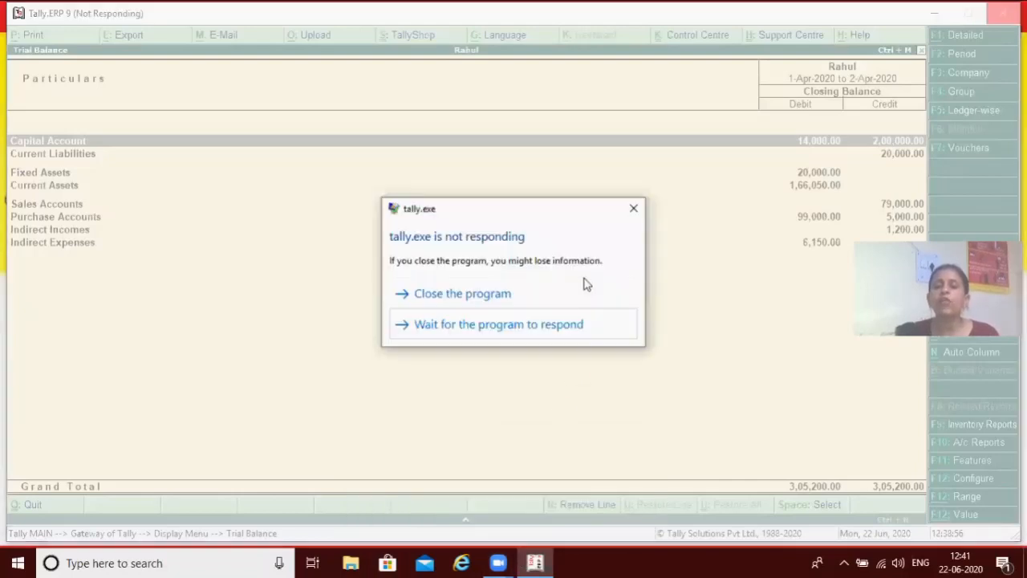
click(631, 211)
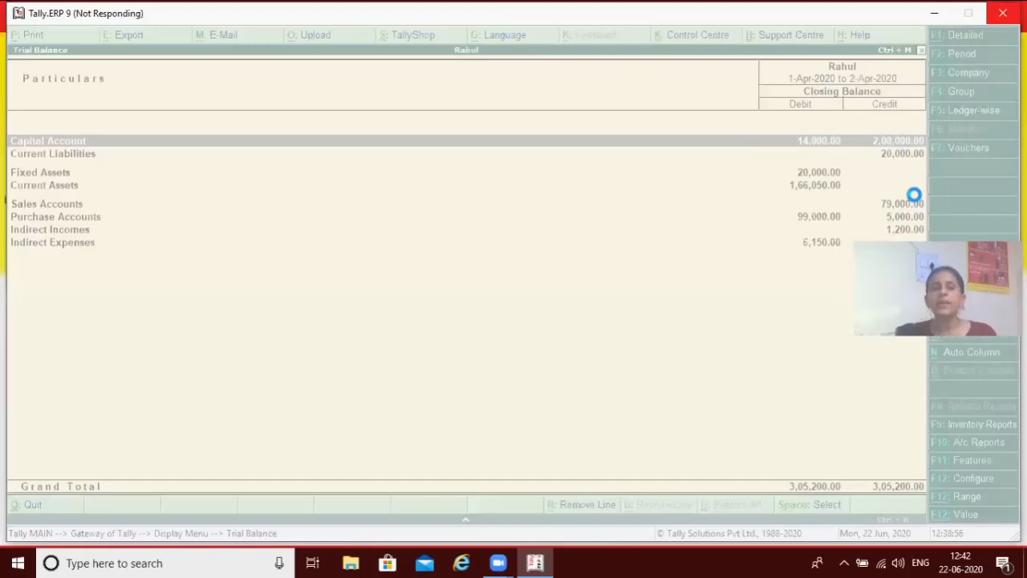
click(645, 204)
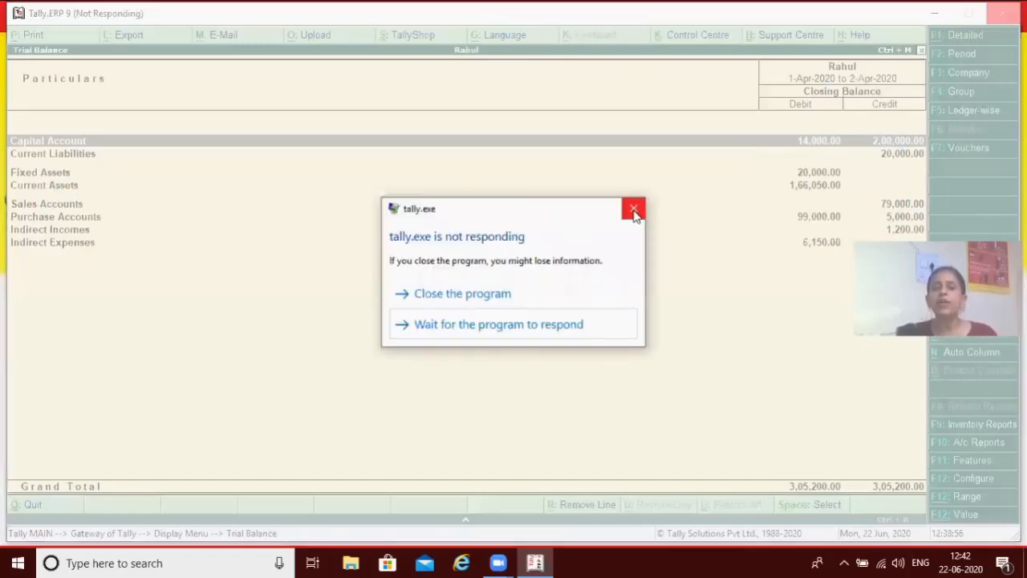
click(634, 210)
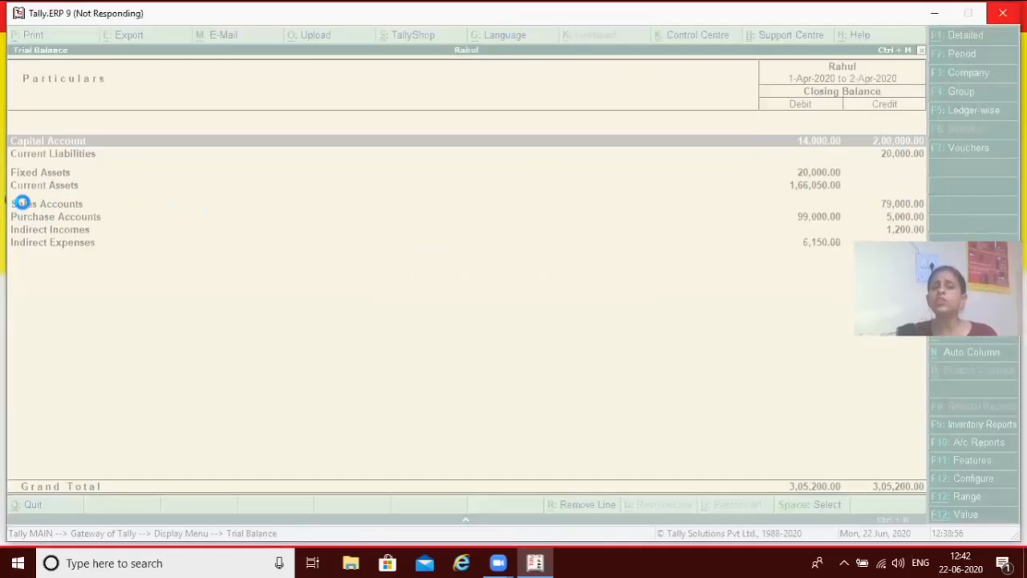